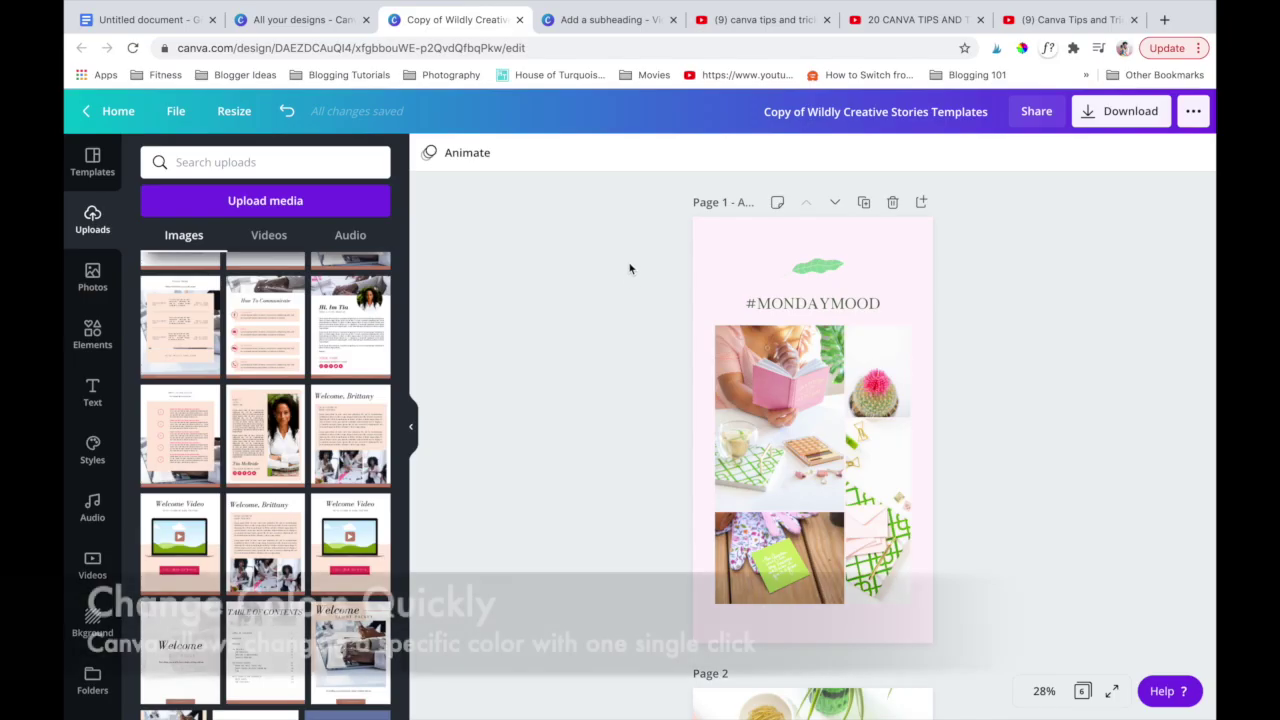
Scroll up and down through the story's pages, starting from the page 1 photo grid.
click(779, 436)
scroll(781, 520, down, 3)
scroll(781, 593, down, 10)
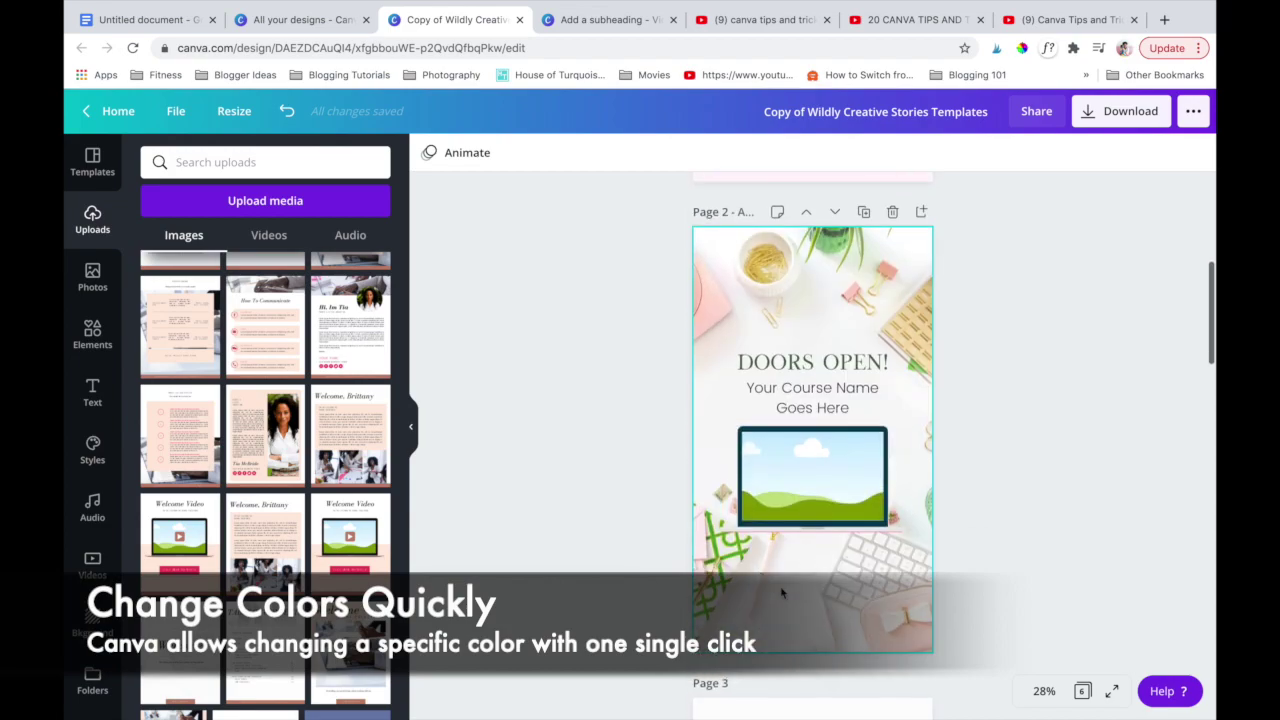
scroll(781, 593, down, 10)
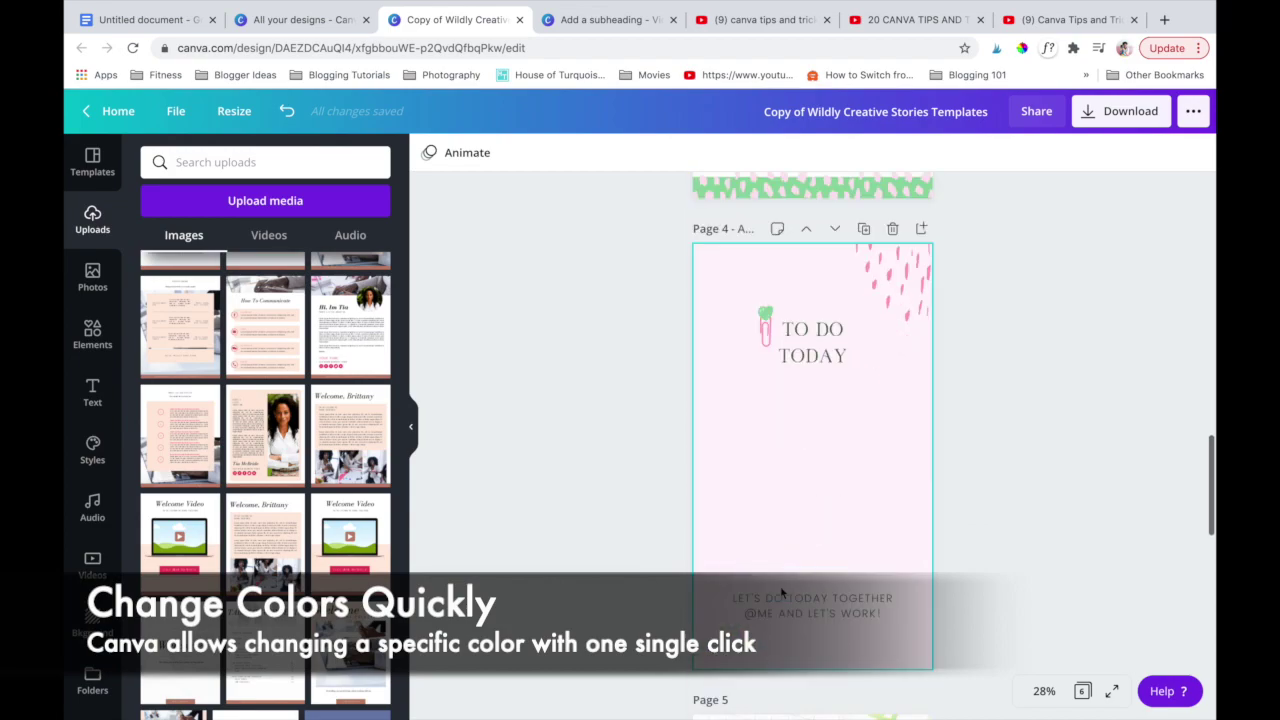
scroll(781, 593, down, 5)
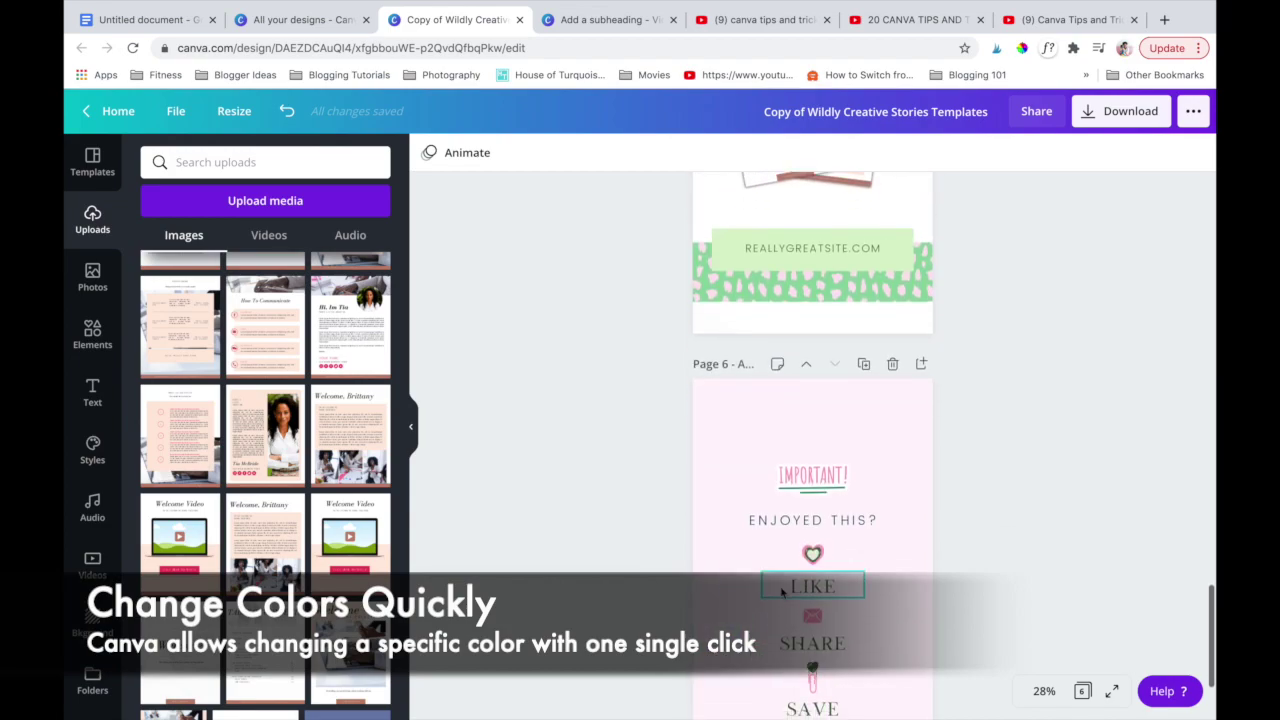
scroll(783, 593, up, 5)
scroll(781, 593, up, 10)
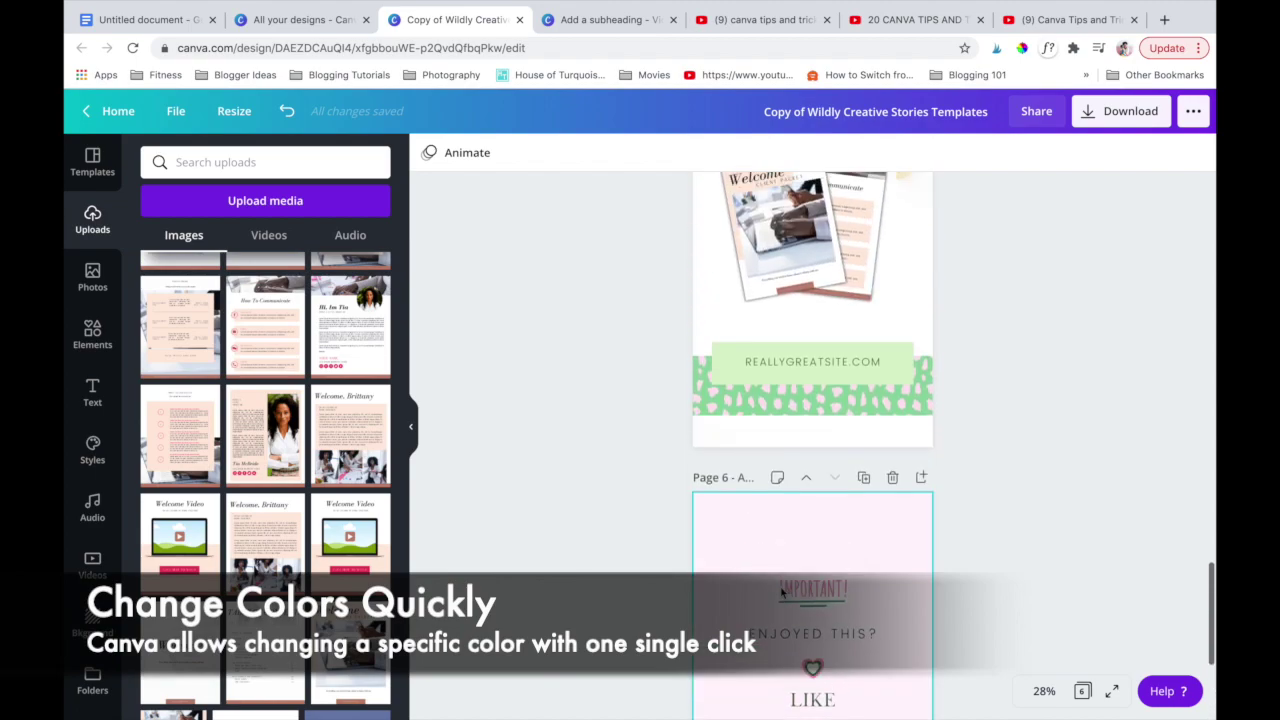
scroll(781, 593, down, 3)
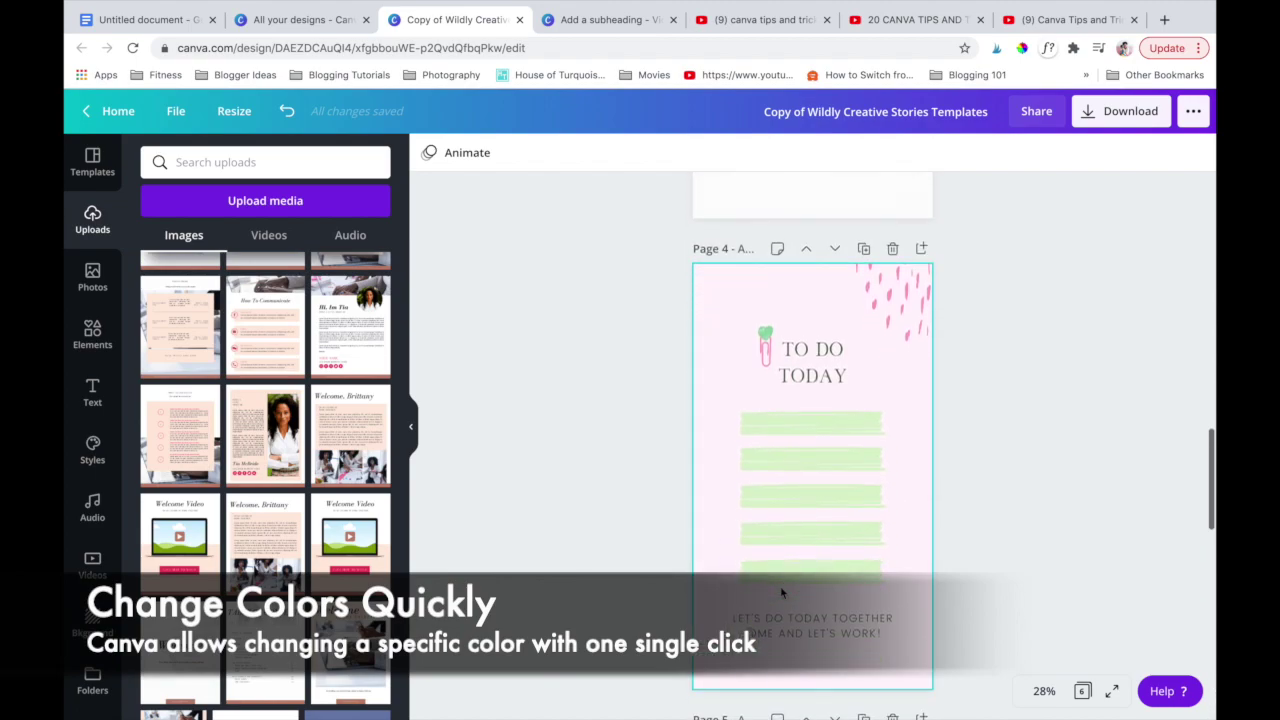
scroll(781, 593, up, 3)
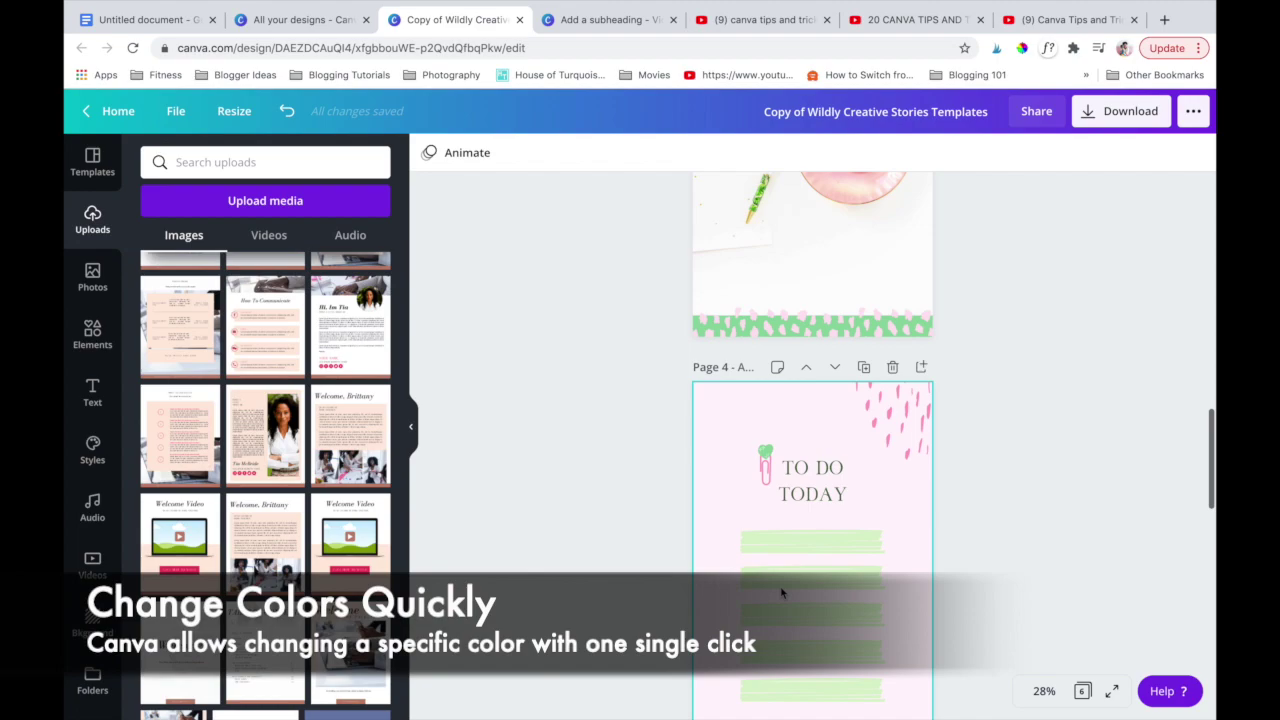
scroll(781, 593, down, 3)
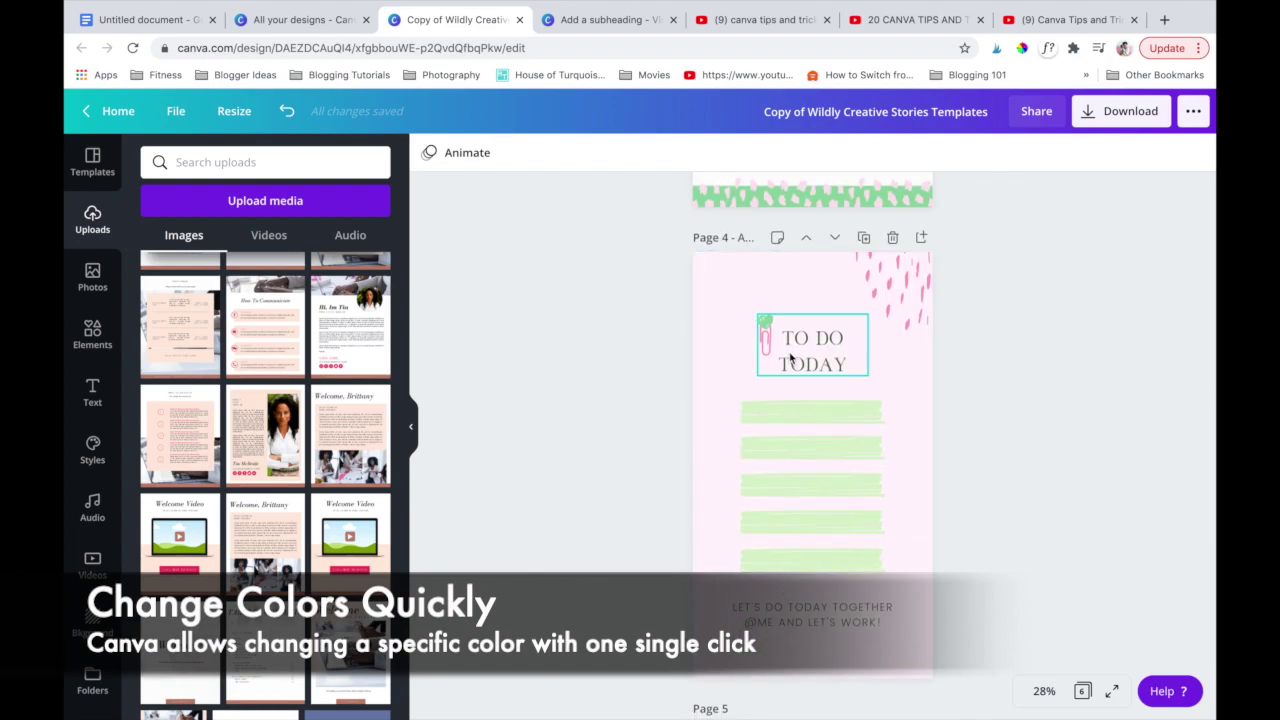
Show all six pages in grid view, clear the selection, and pick page 4.
click(1083, 693)
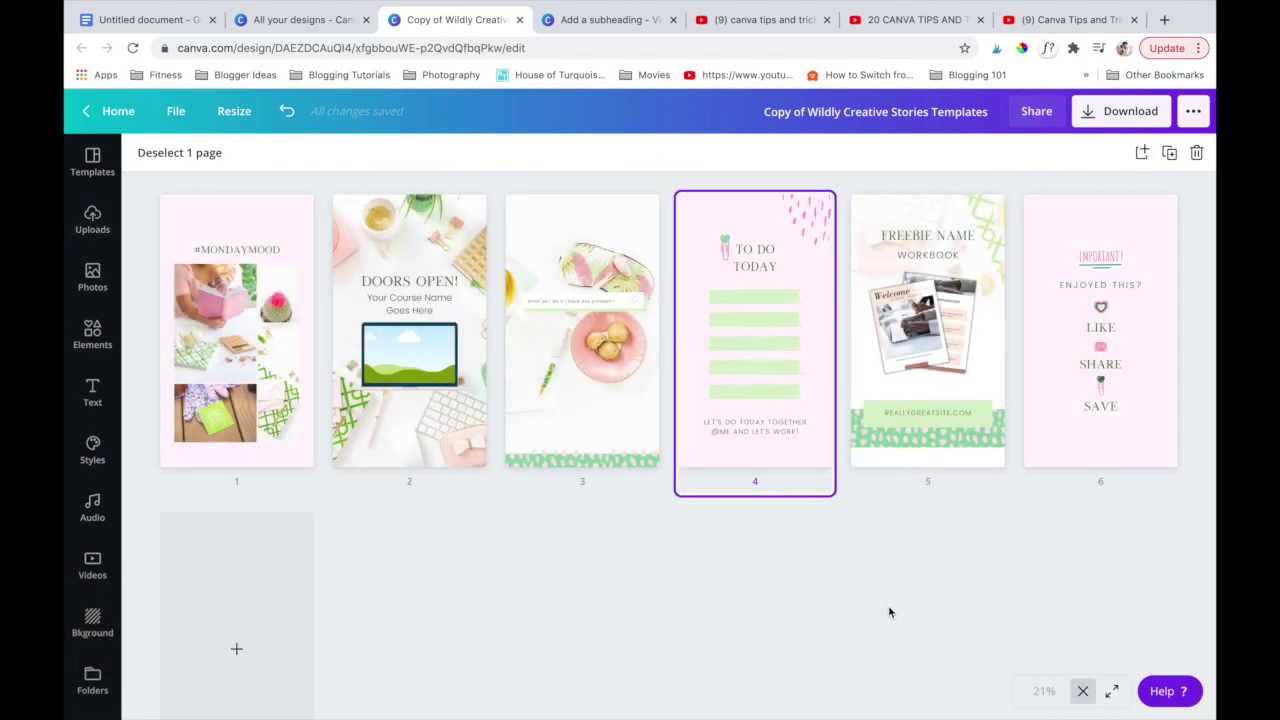
click(723, 594)
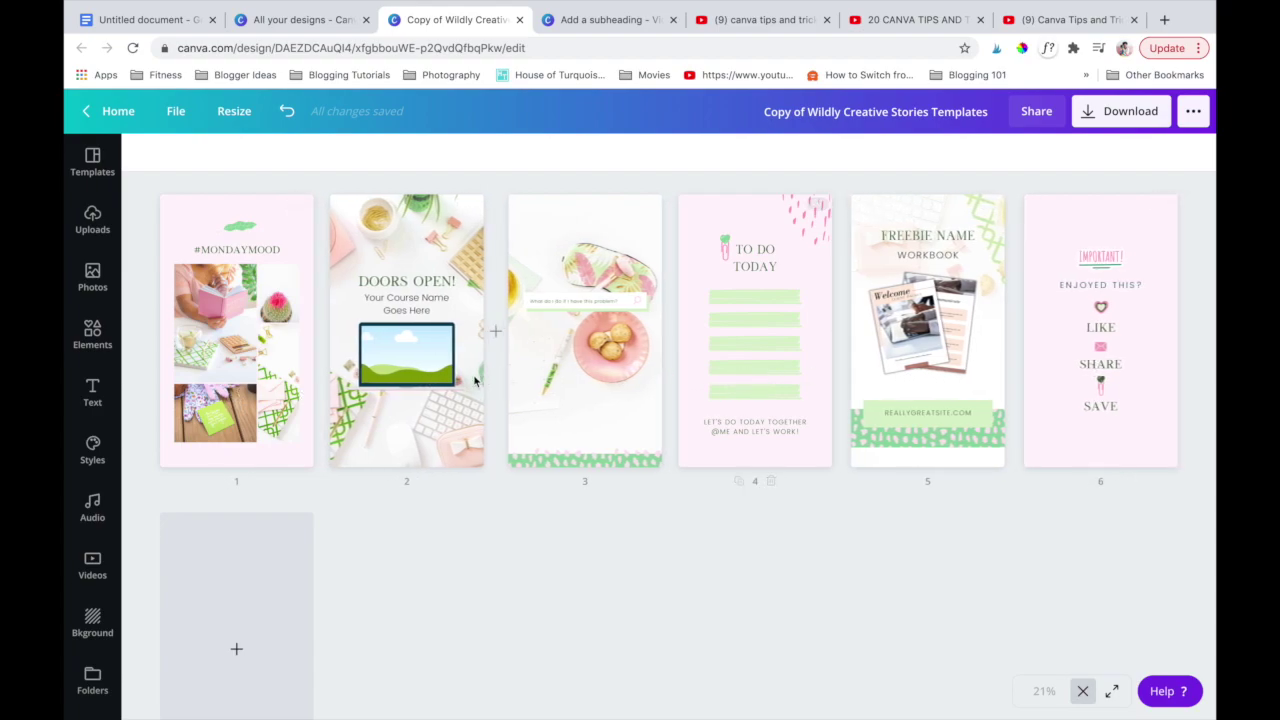
click(706, 266)
Recolour page 4's pink dot pattern to hot pink.
double_click(706, 266)
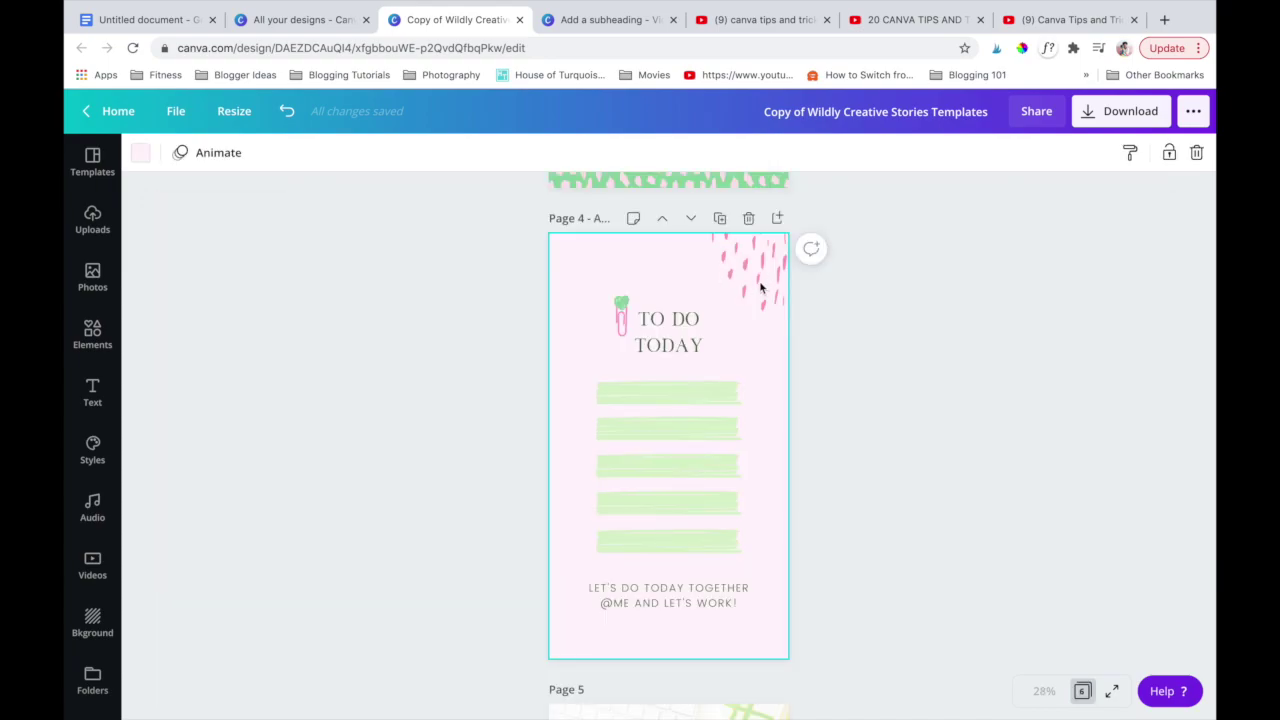
click(900, 280)
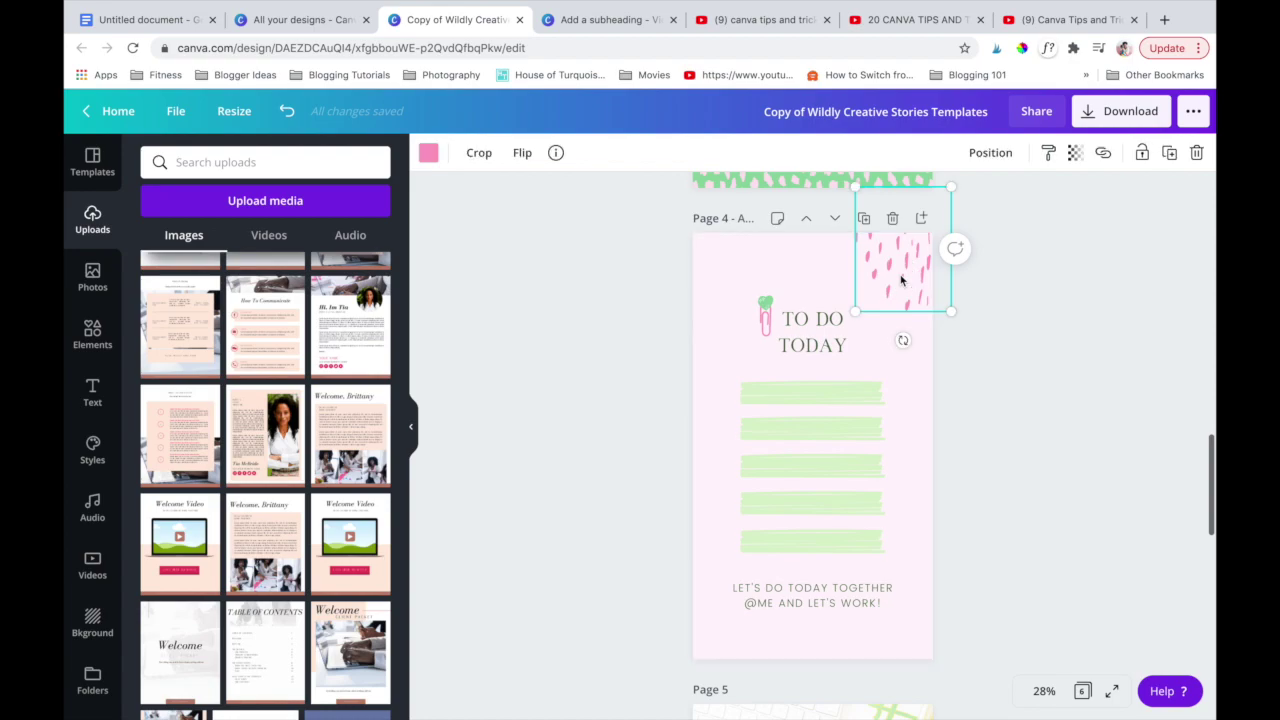
click(428, 155)
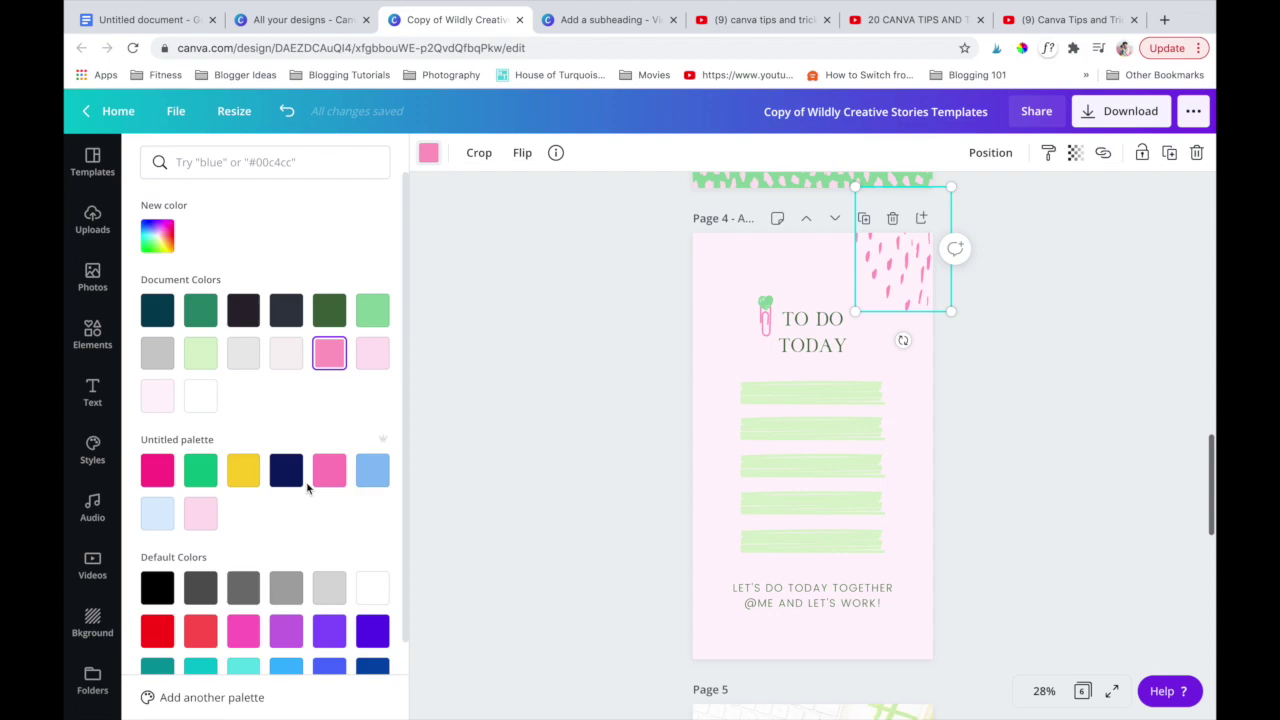
click(157, 478)
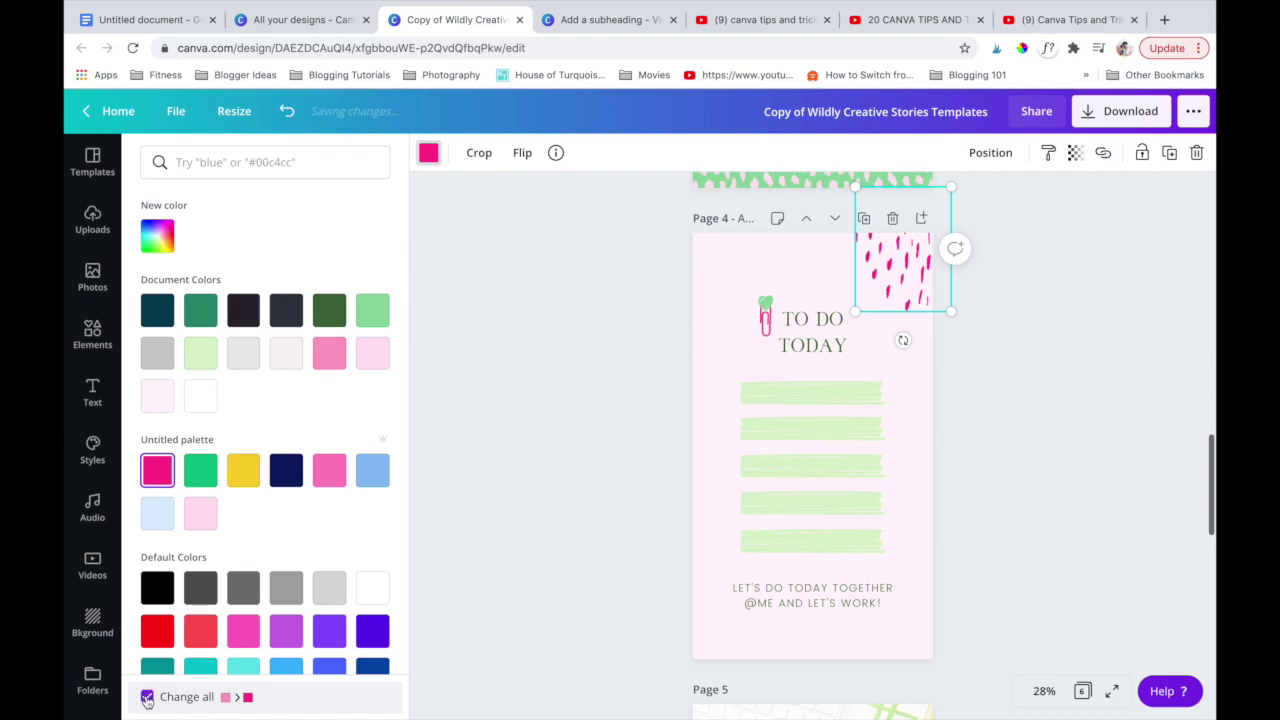
click(531, 675)
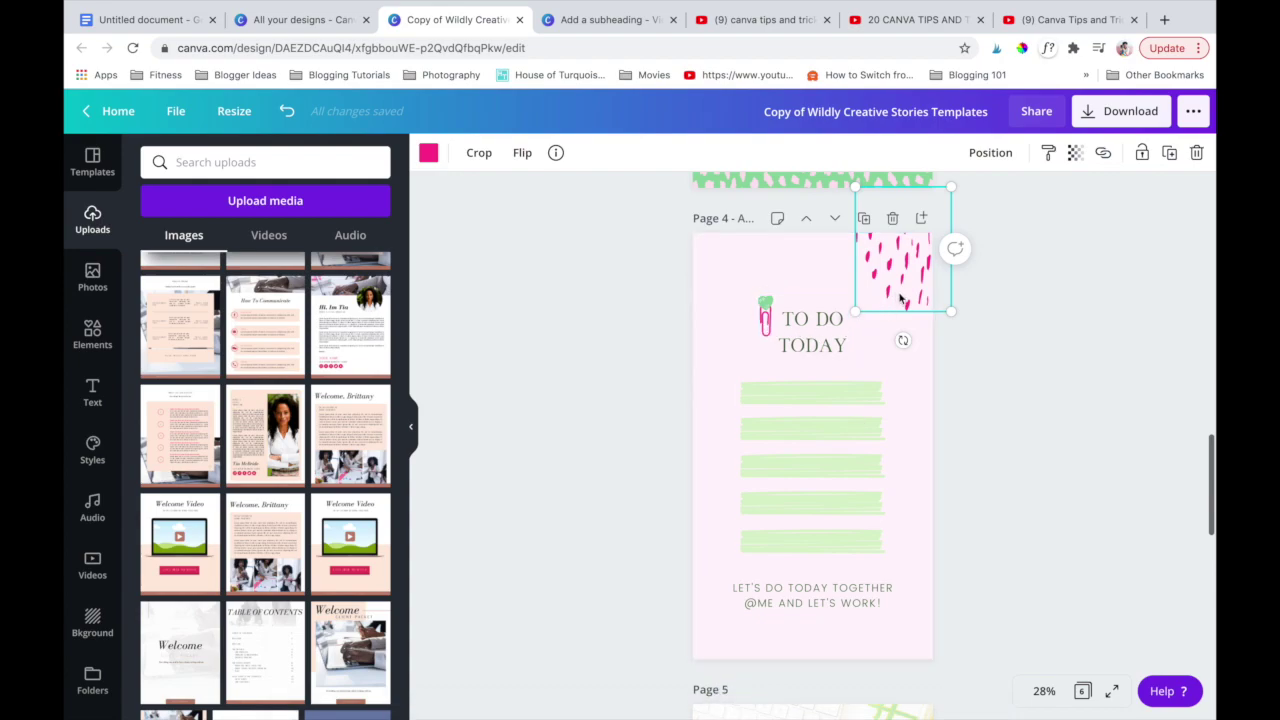
Compare all pages in grid view, then return to editing page 4.
click(1082, 693)
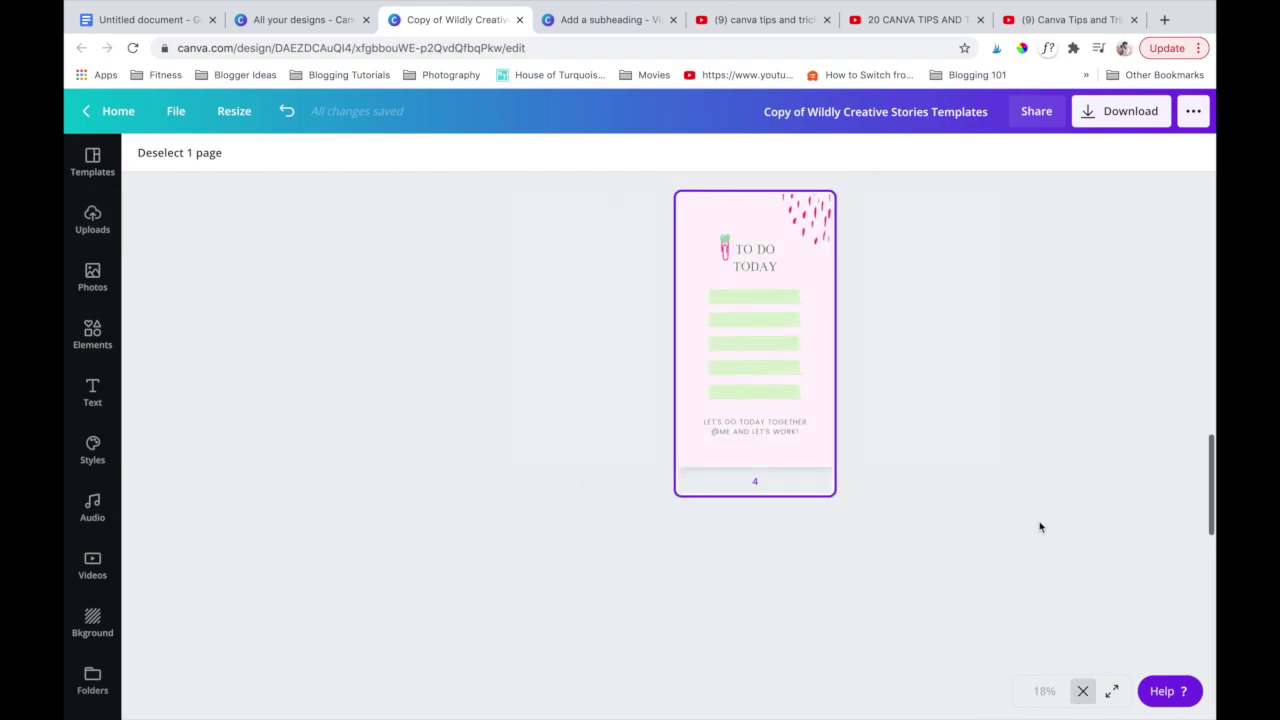
click(973, 574)
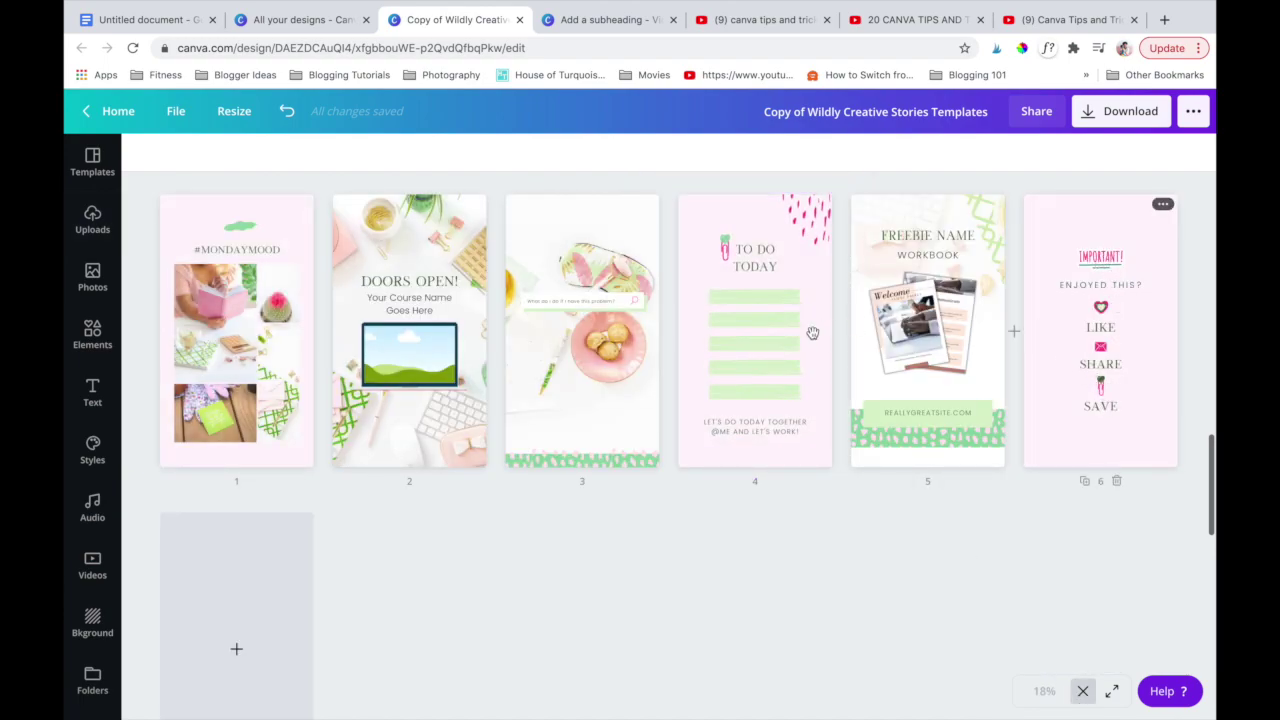
double_click(711, 283)
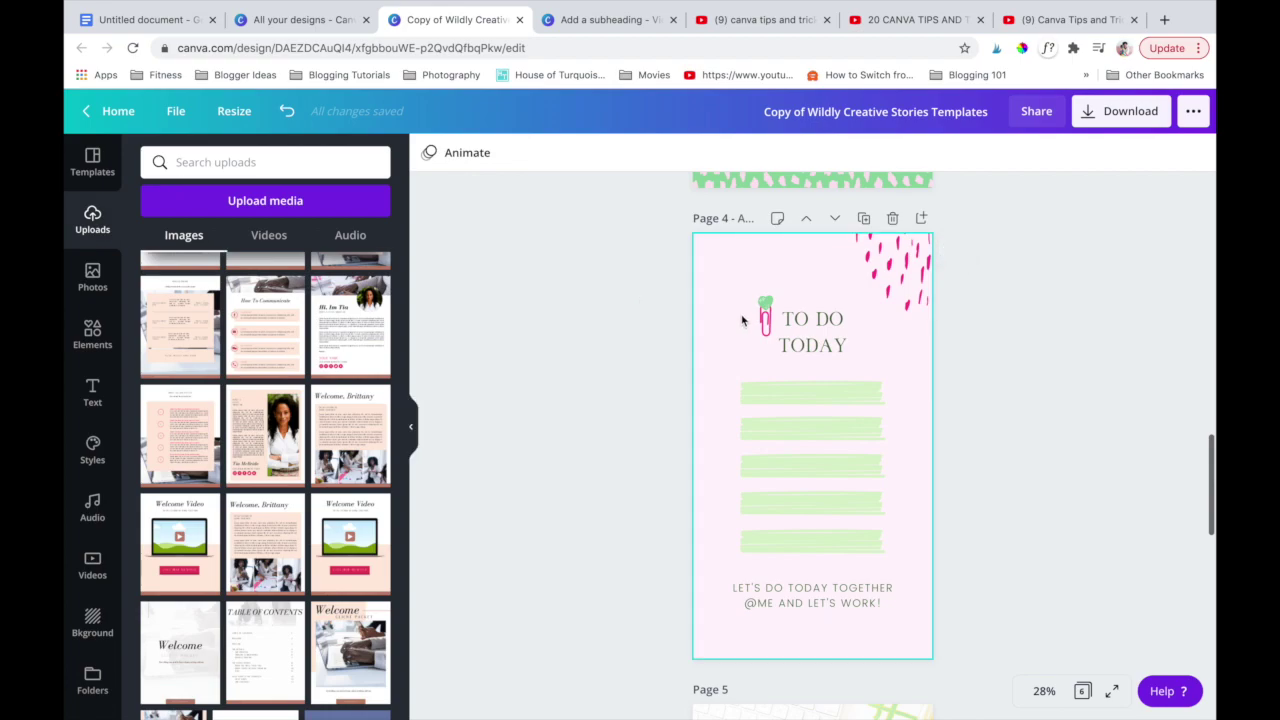
Change the paperclip's green tip to navy across the design.
click(765, 303)
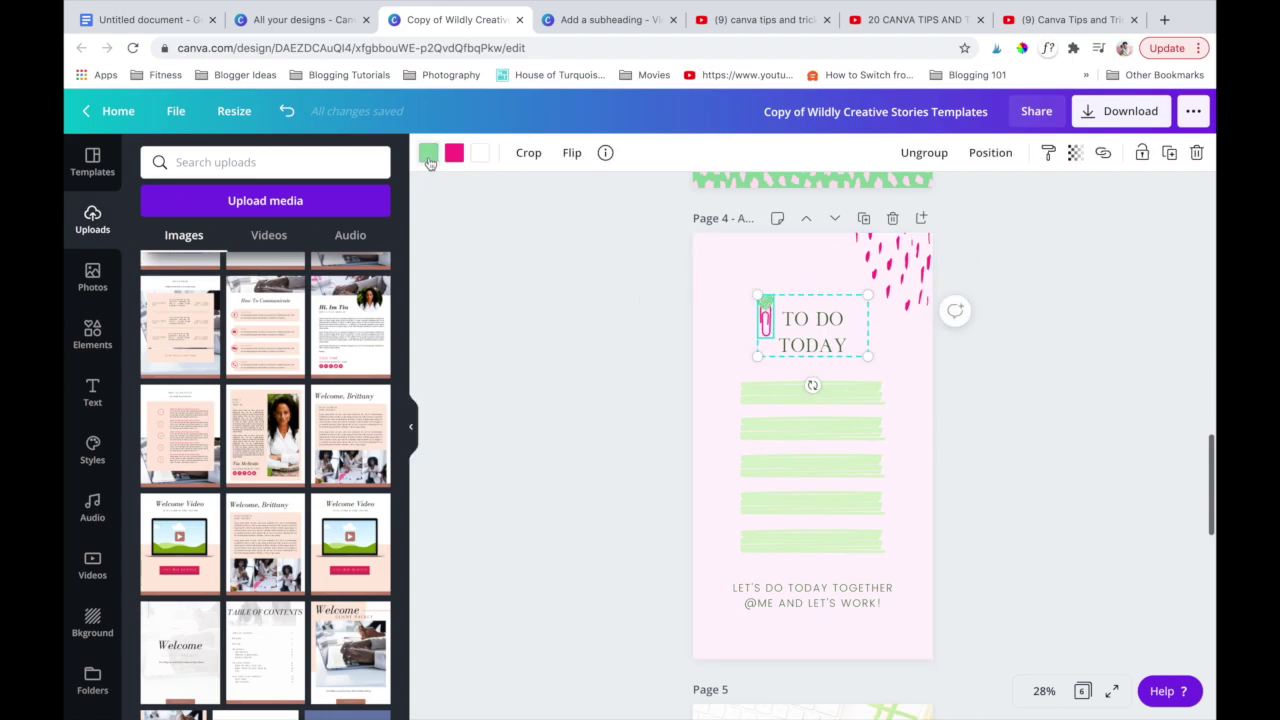
click(428, 153)
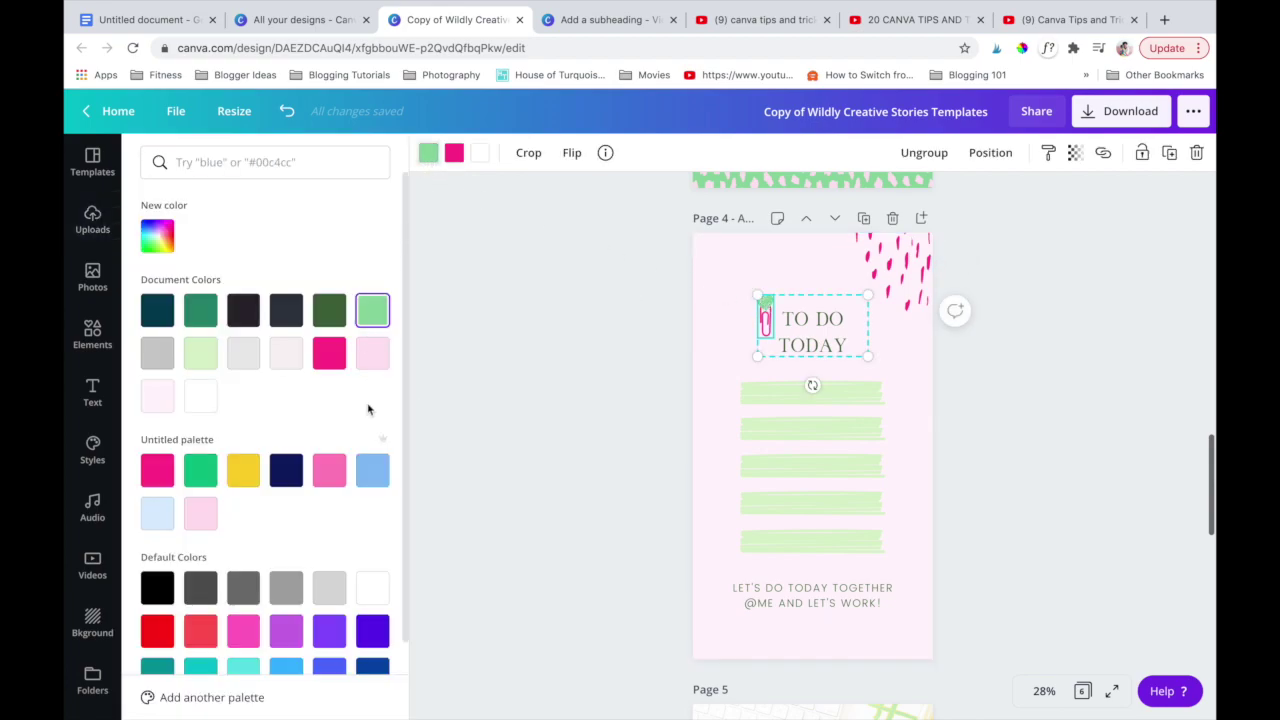
click(368, 478)
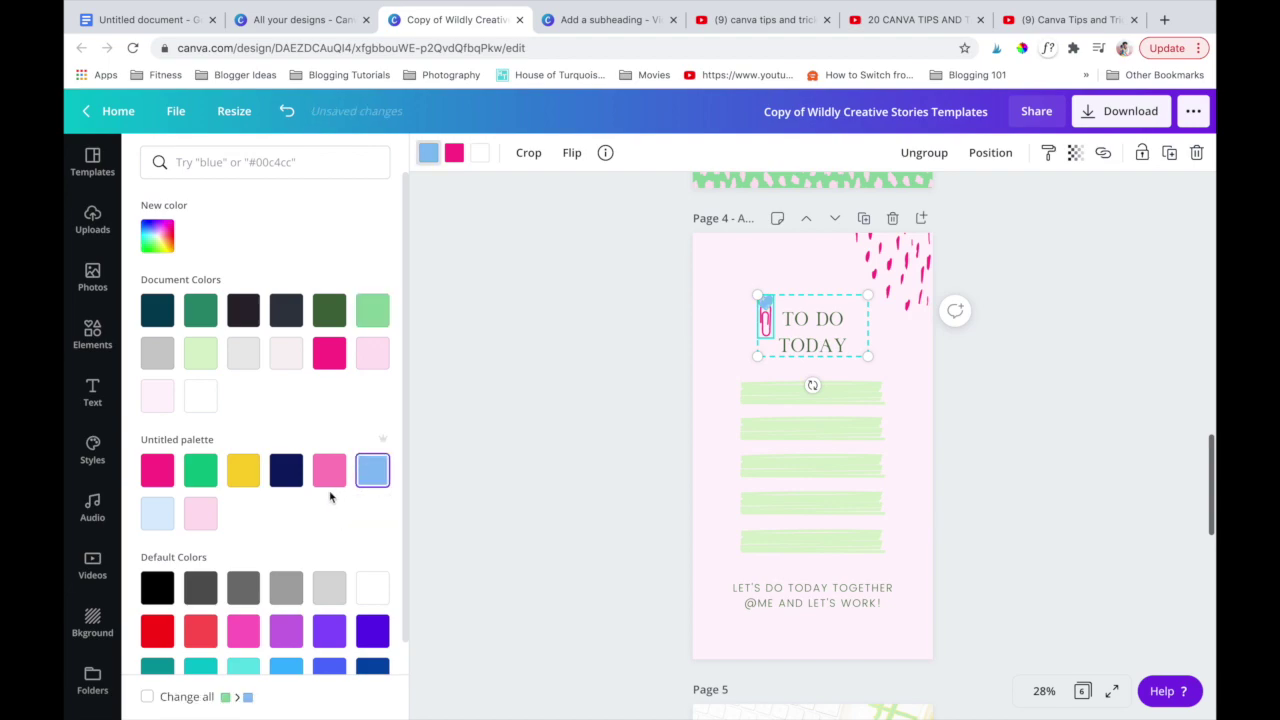
click(277, 479)
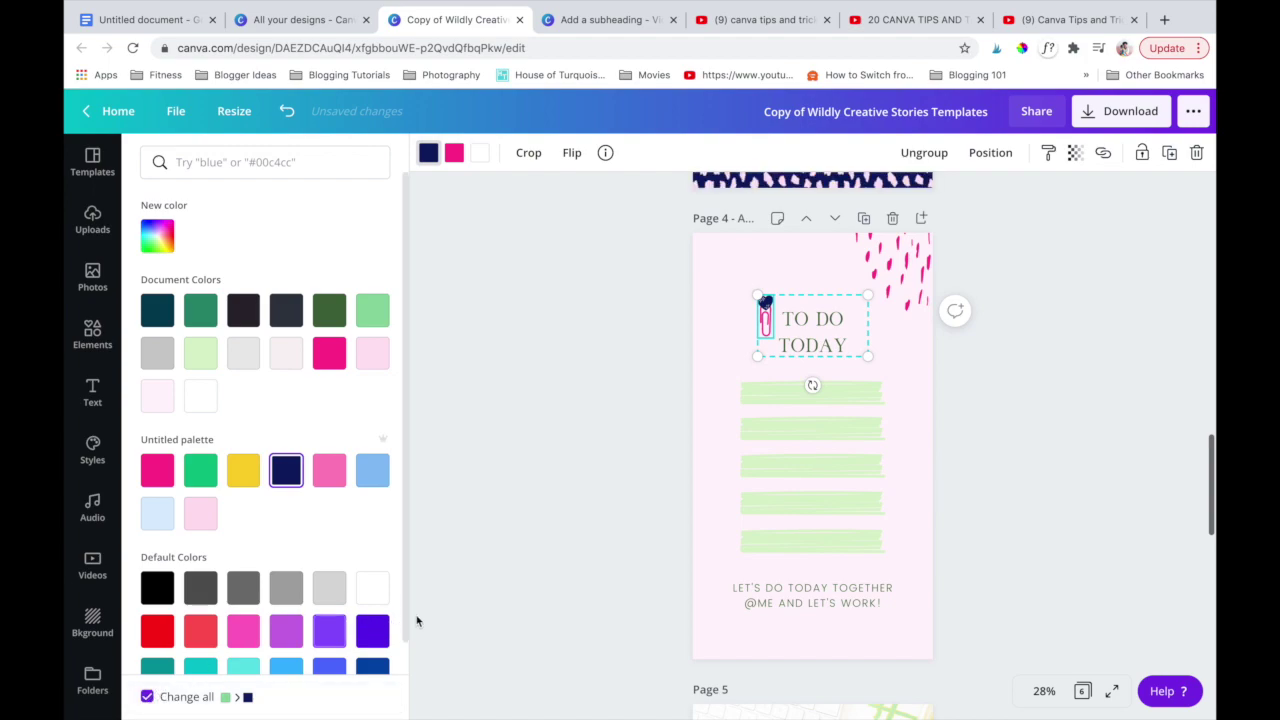
key(Escape)
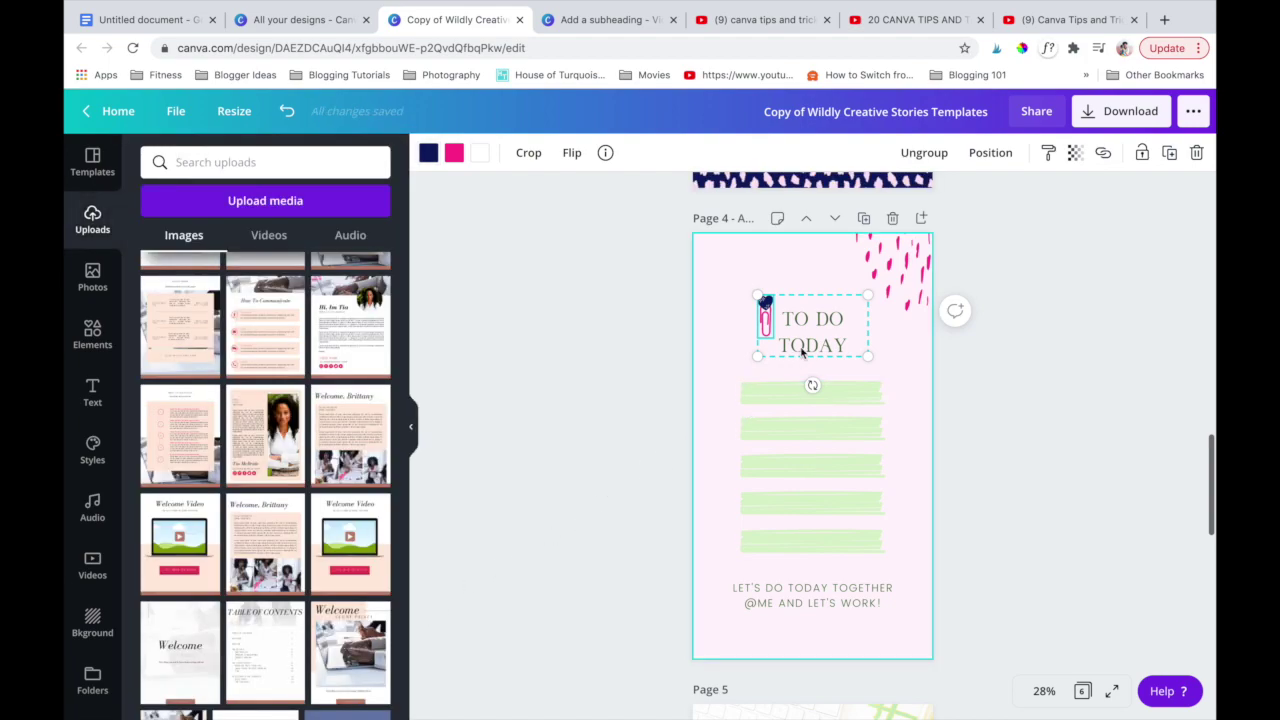
Select the whole TO DO TODAY heading text.
click(815, 340)
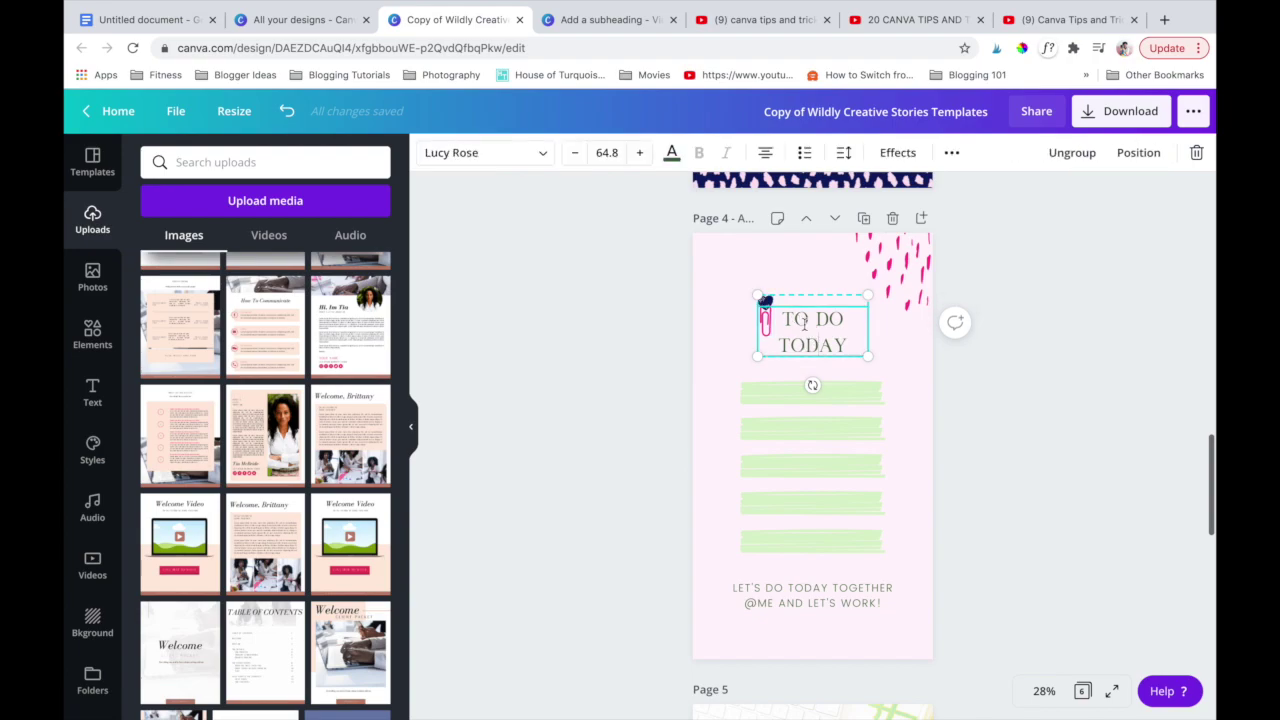
double_click(826, 343)
drag(853, 342, 601, 198)
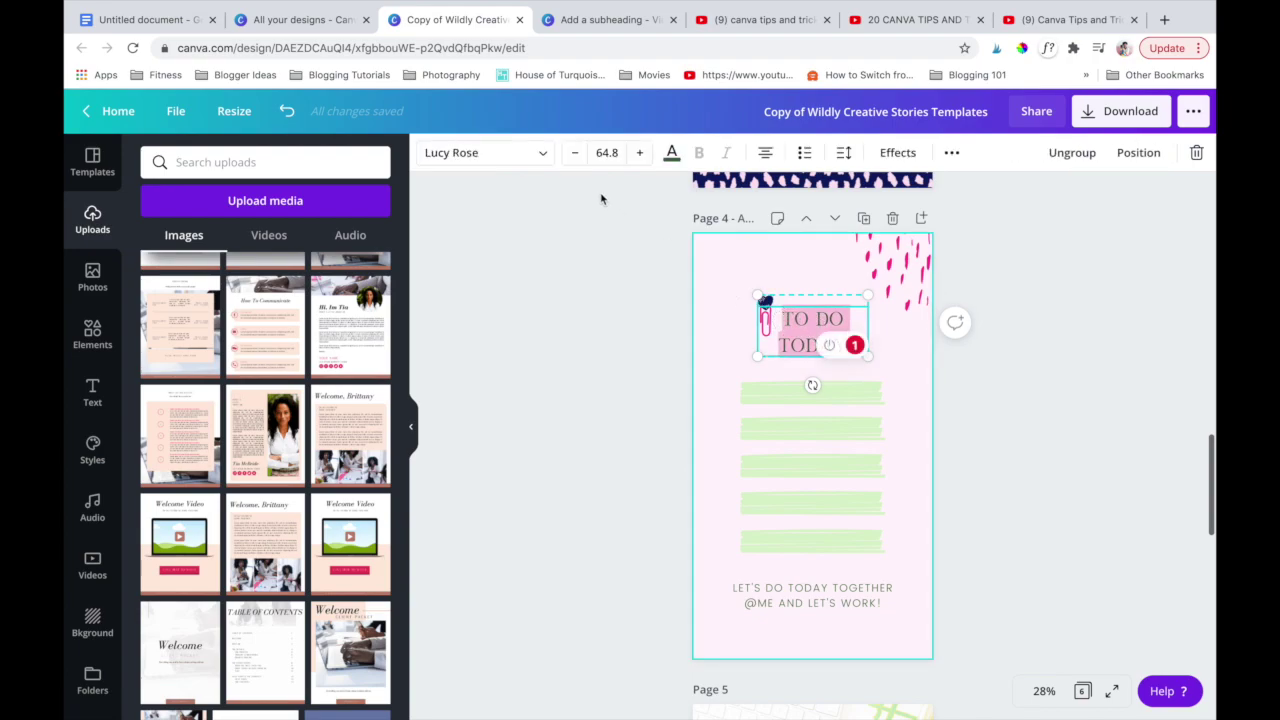
Colour the TO DO TODAY heading text navy.
click(671, 154)
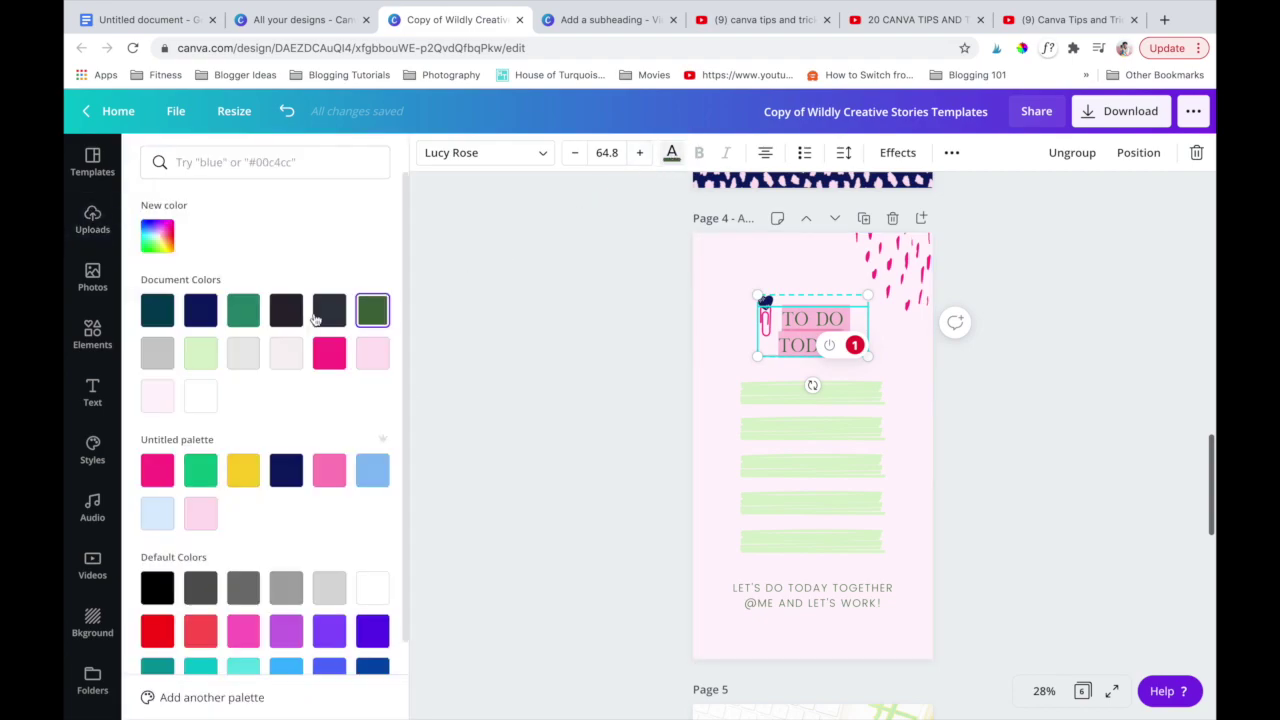
click(289, 478)
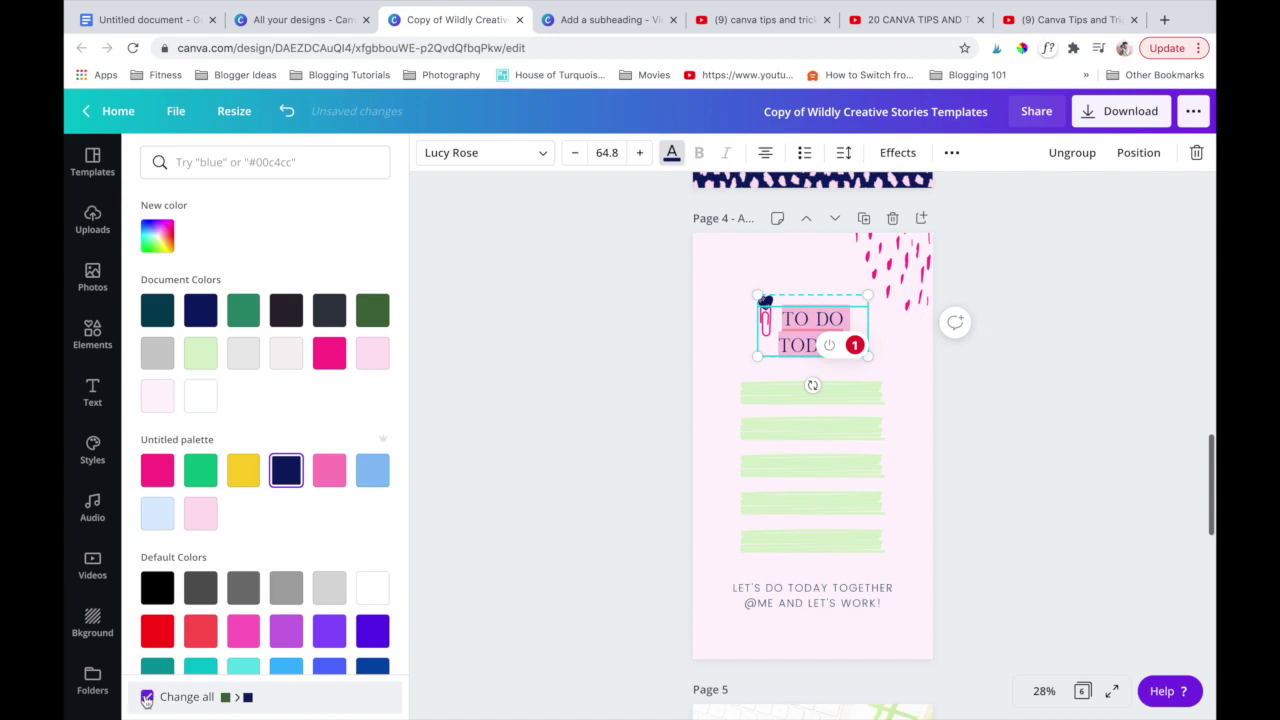
key(Escape)
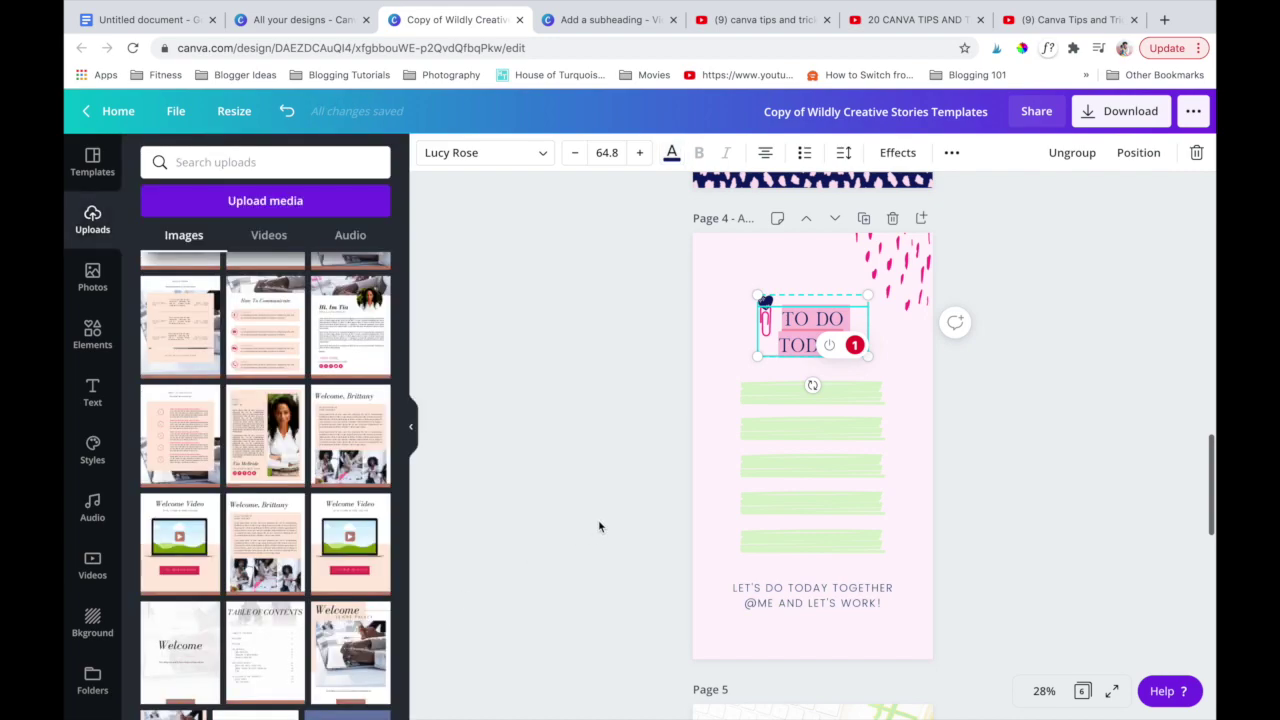
Reopen page 4, To Do Today, from the grid overview.
click(598, 526)
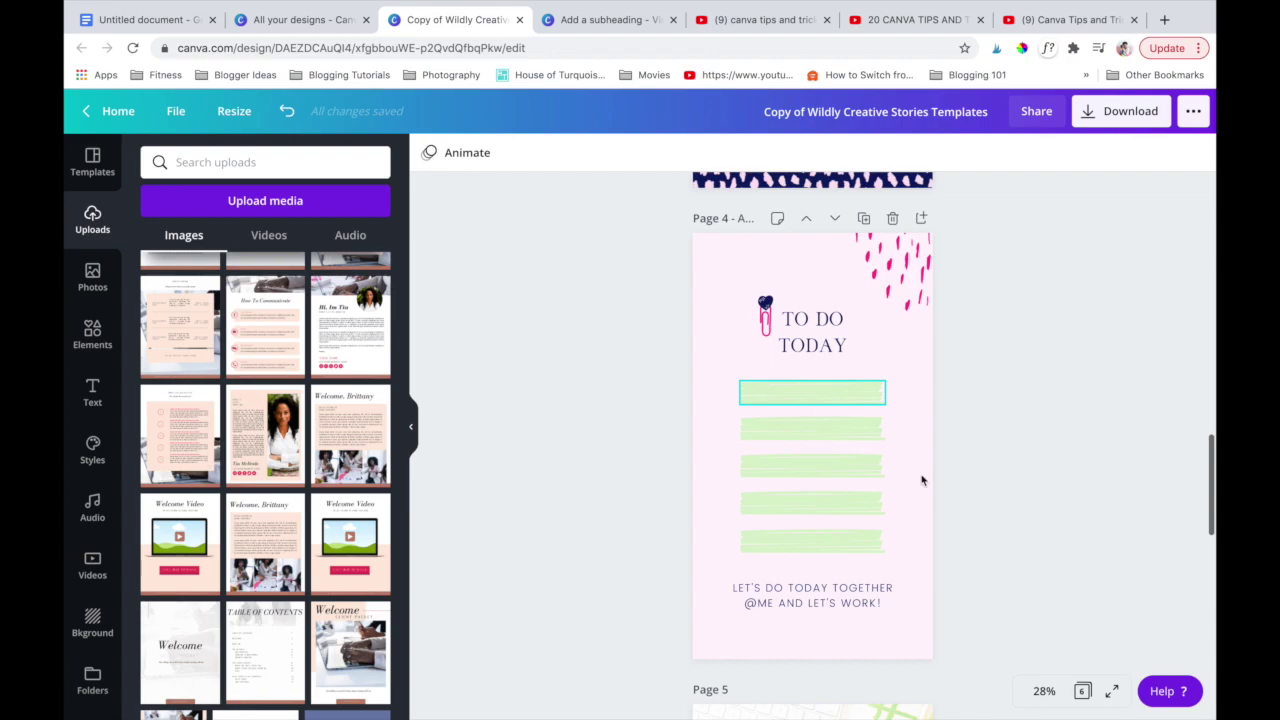
click(1083, 692)
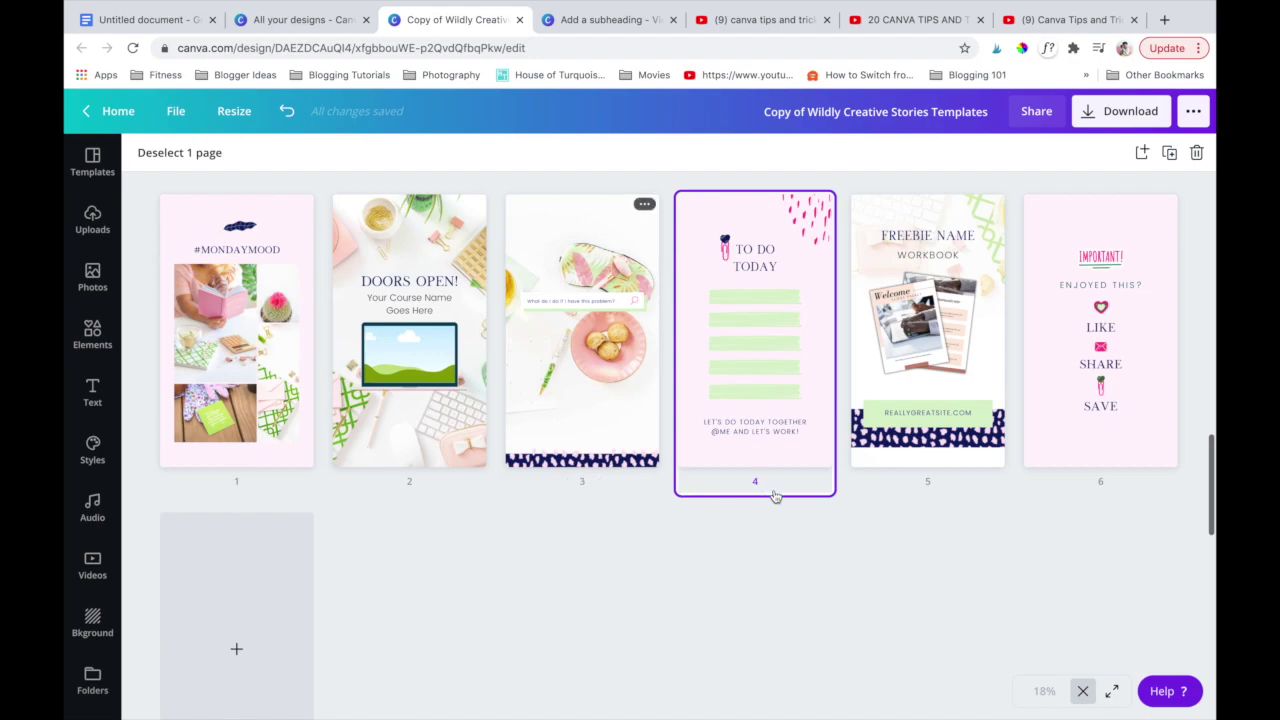
double_click(742, 385)
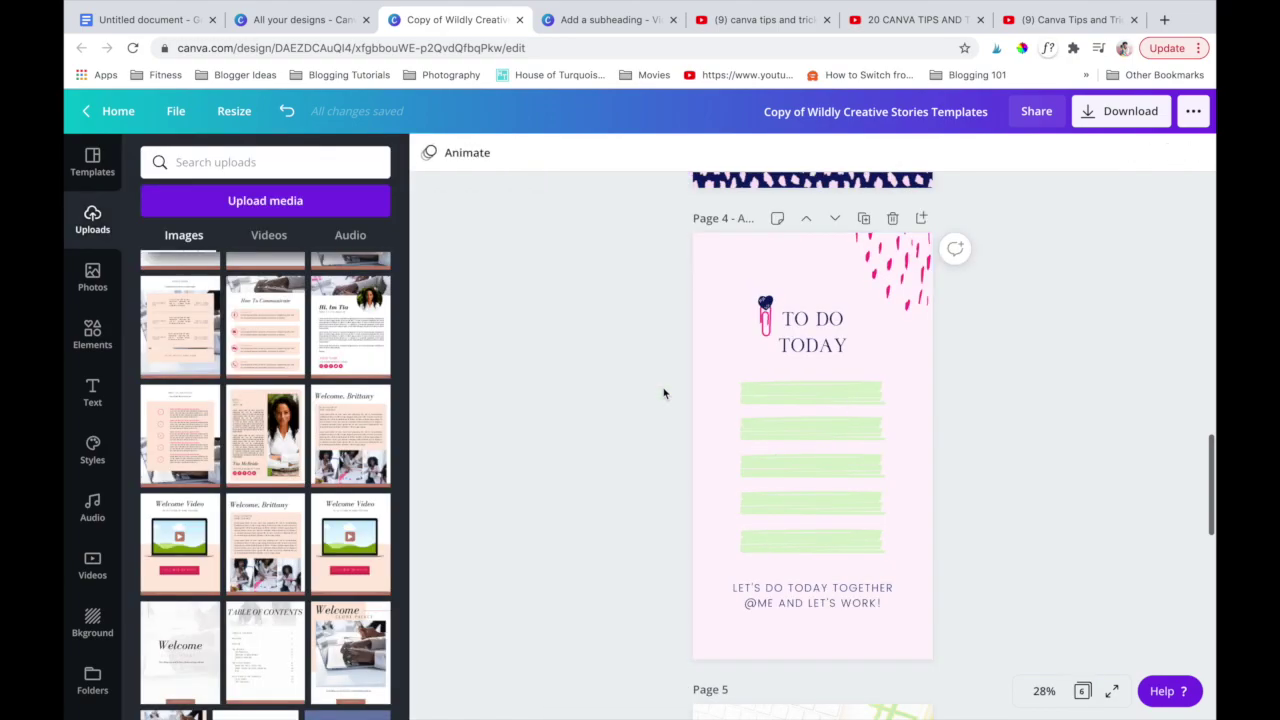
Turn the green to-do bars pink, after briefly trying light blue.
click(750, 392)
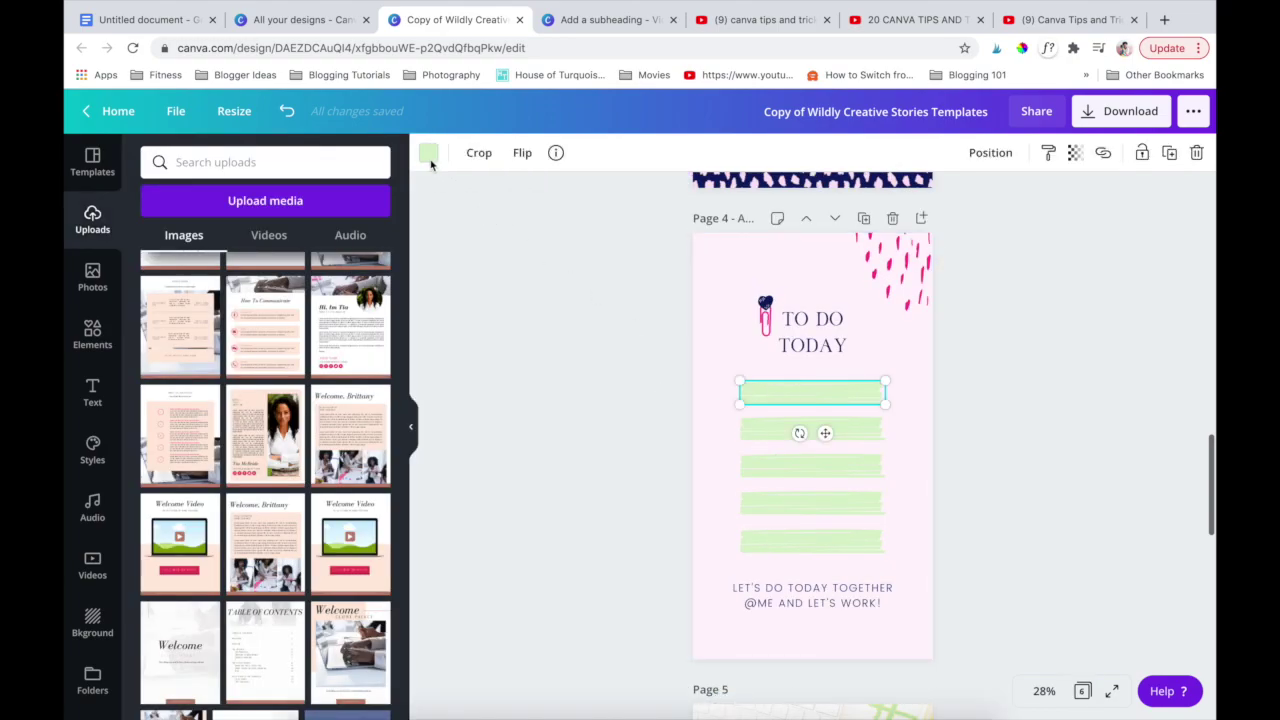
click(429, 153)
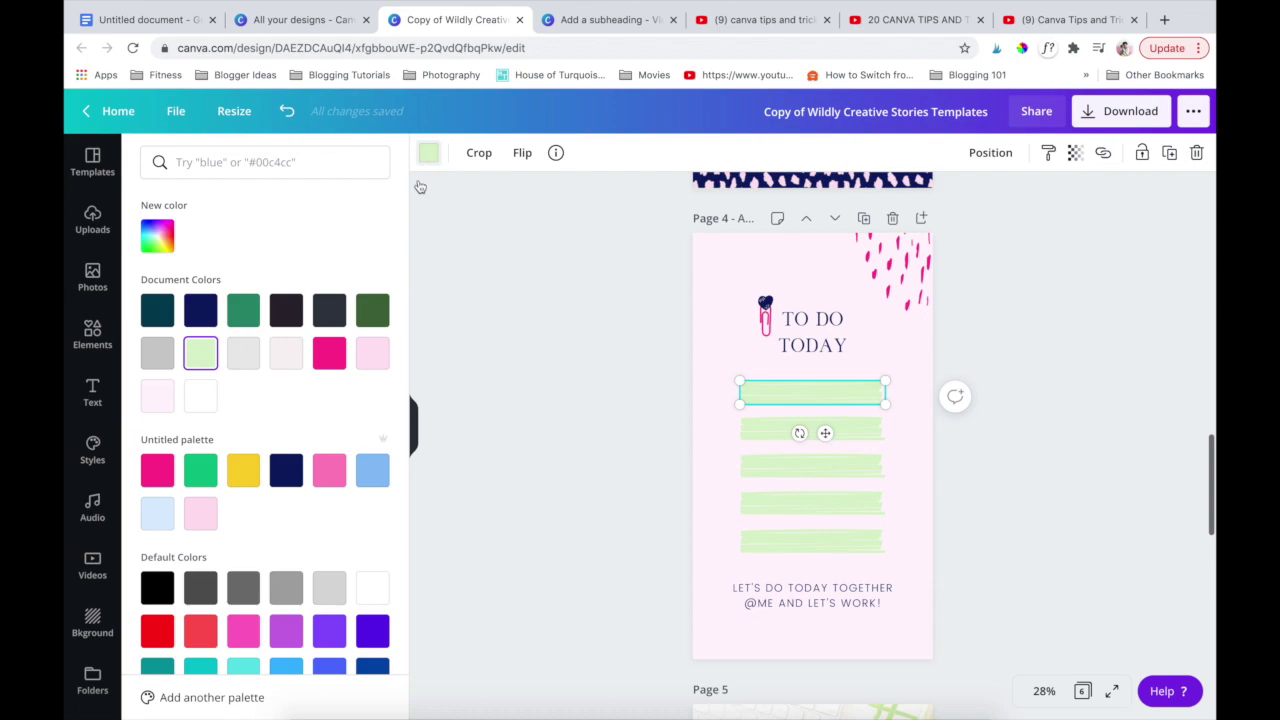
click(202, 516)
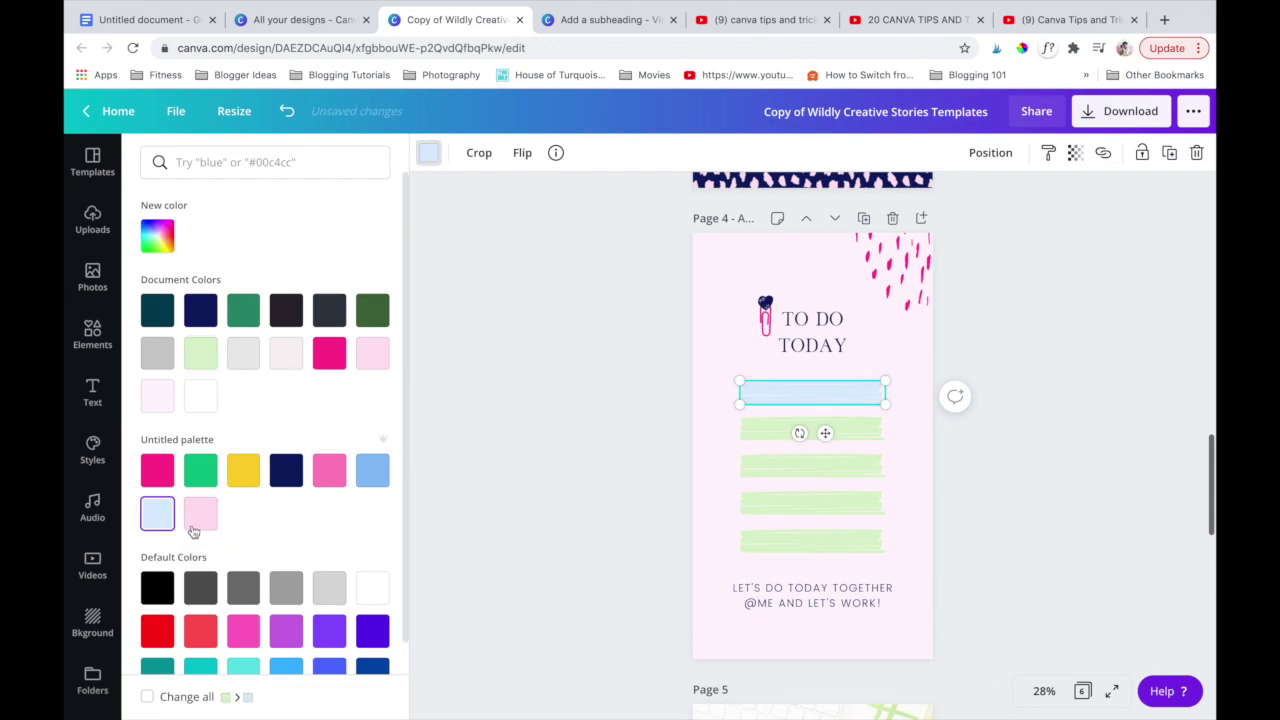
click(201, 527)
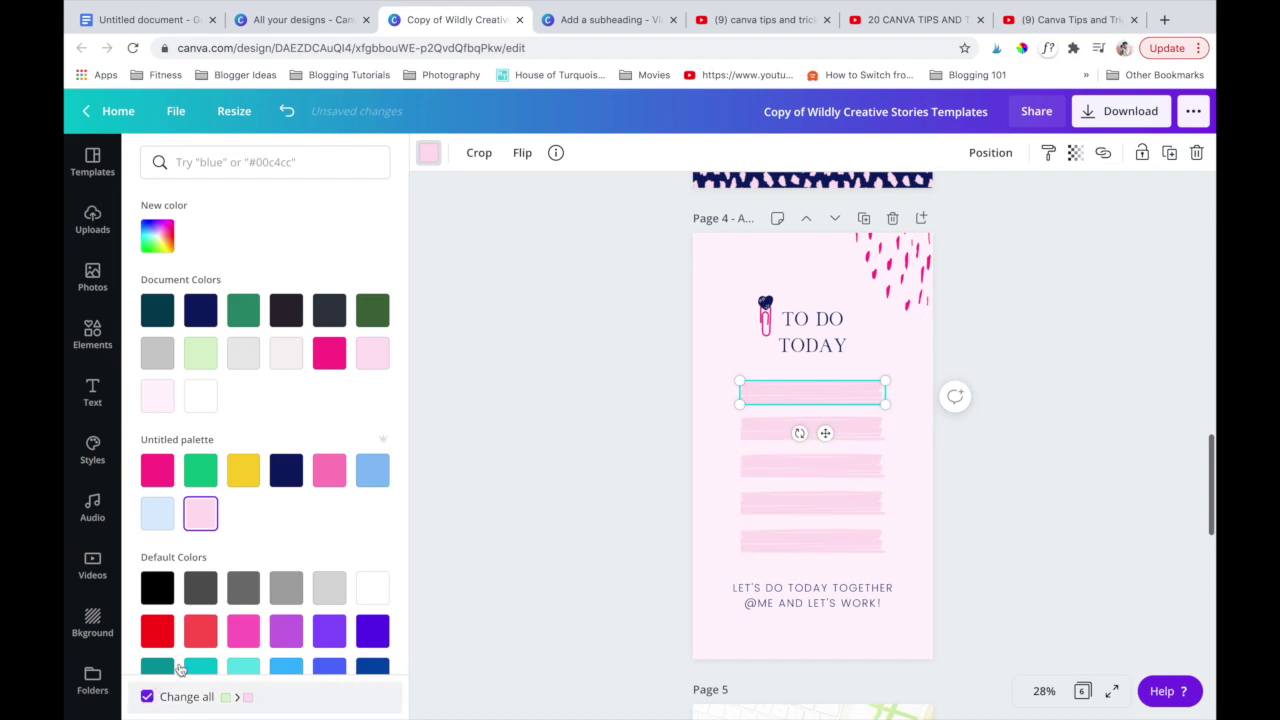
click(630, 464)
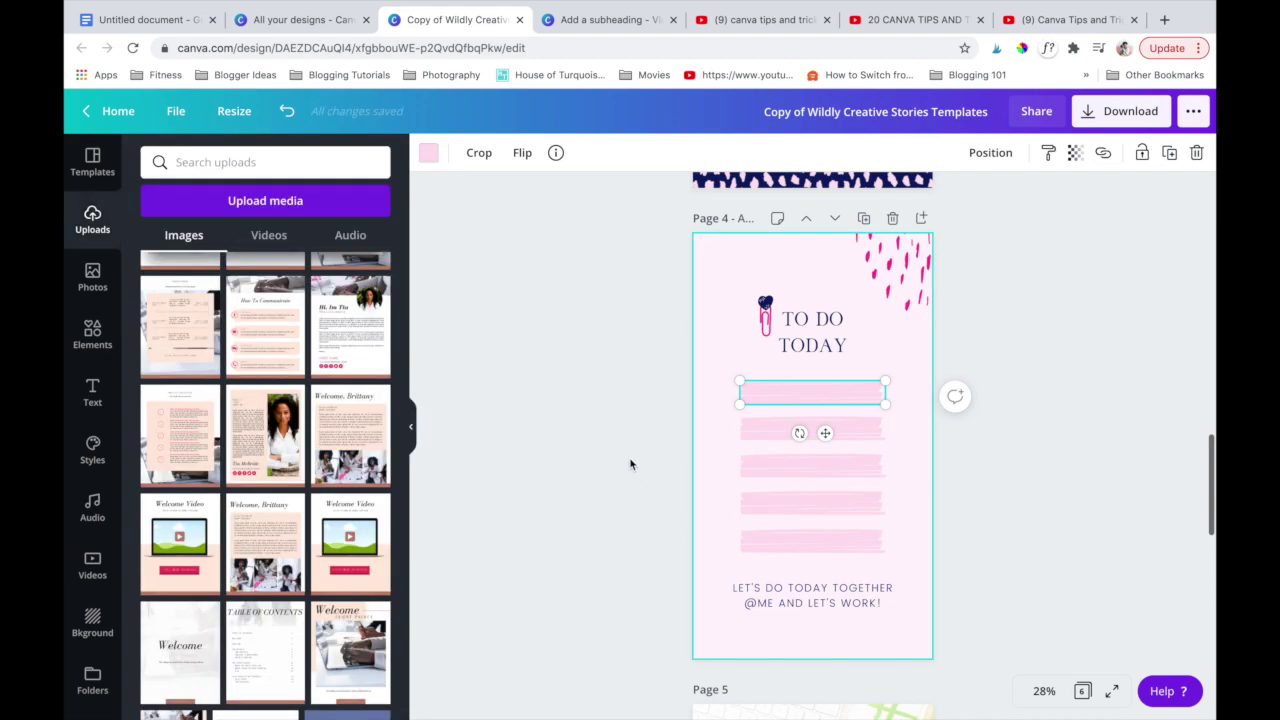
click(428, 153)
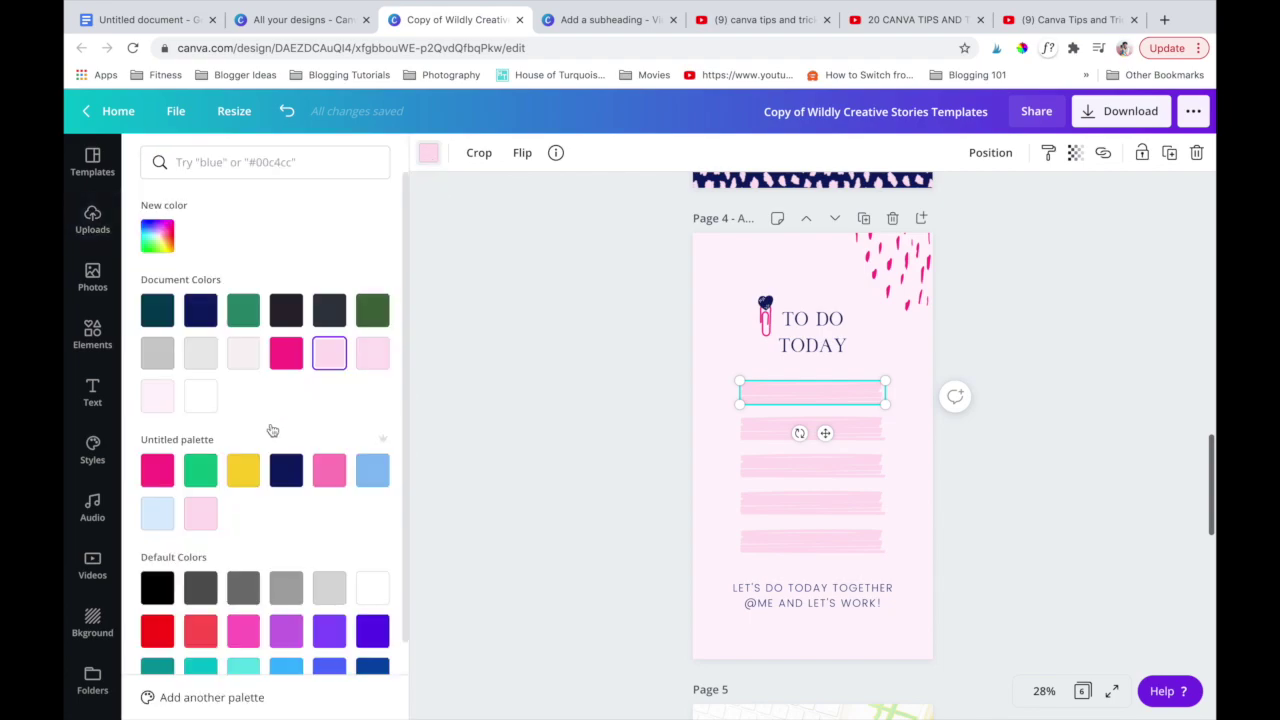
click(157, 514)
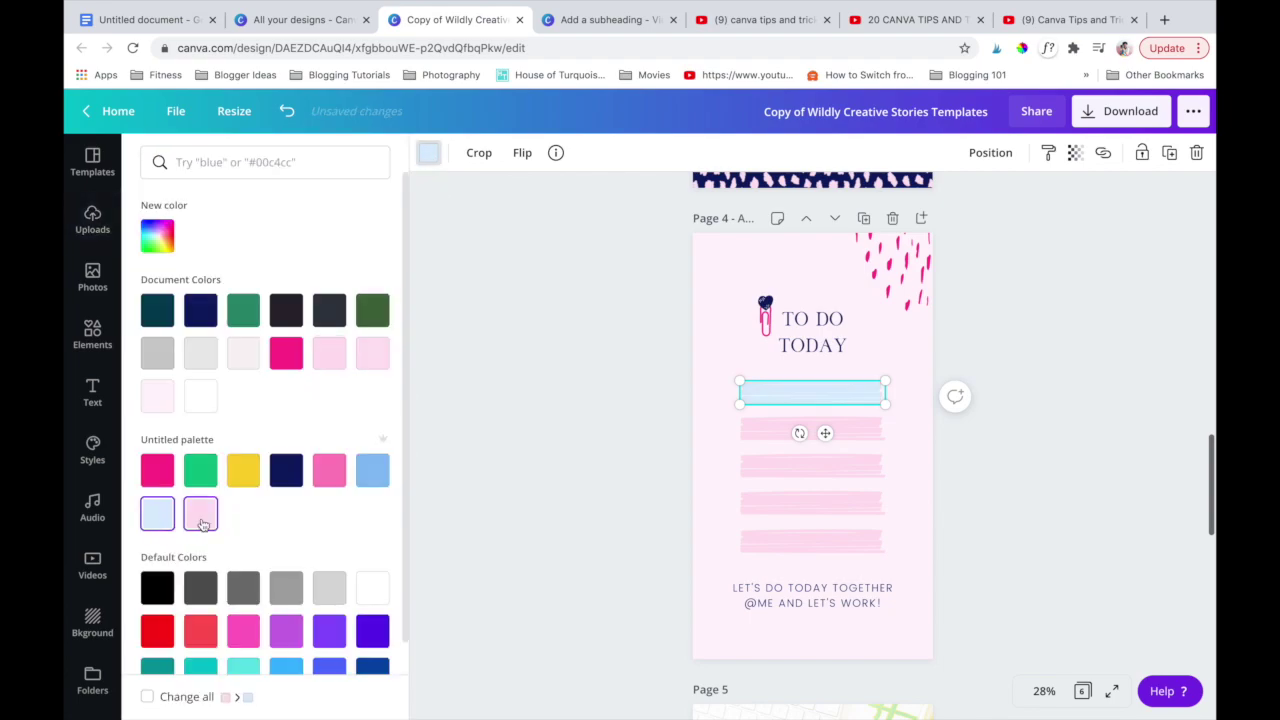
click(201, 524)
click(626, 523)
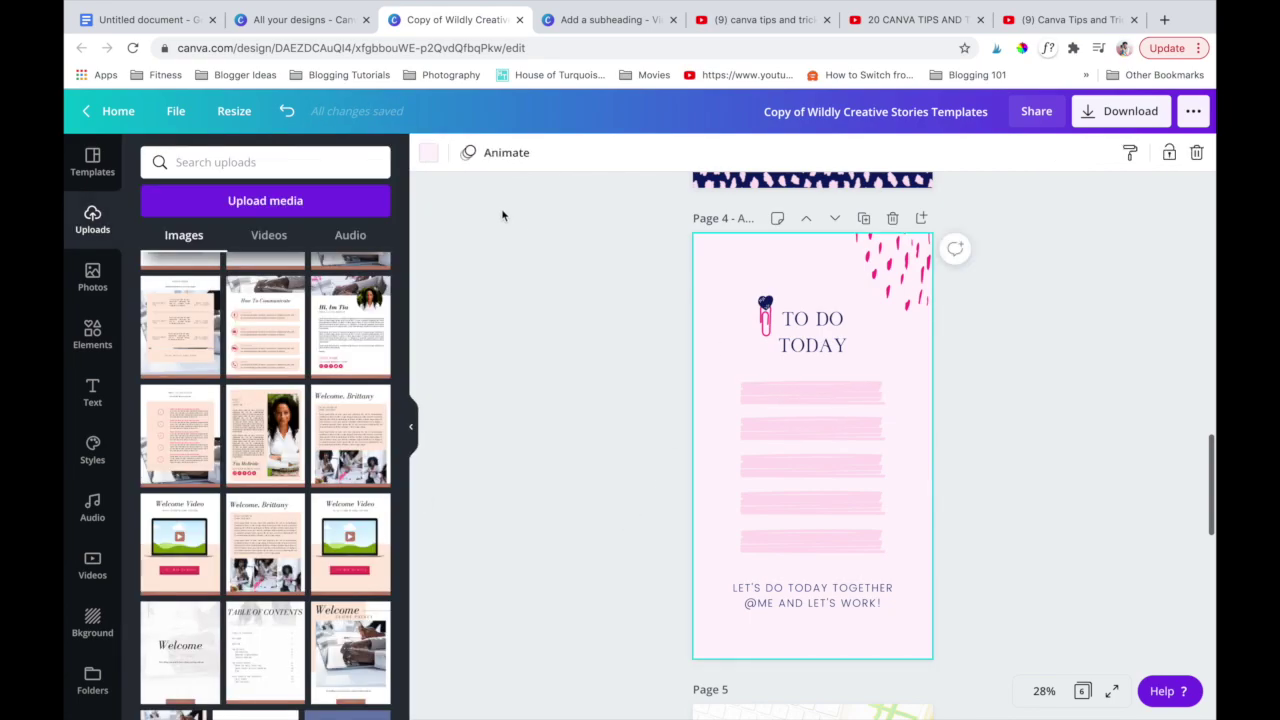
Change the pale pink page background to medium blue.
click(428, 153)
click(157, 514)
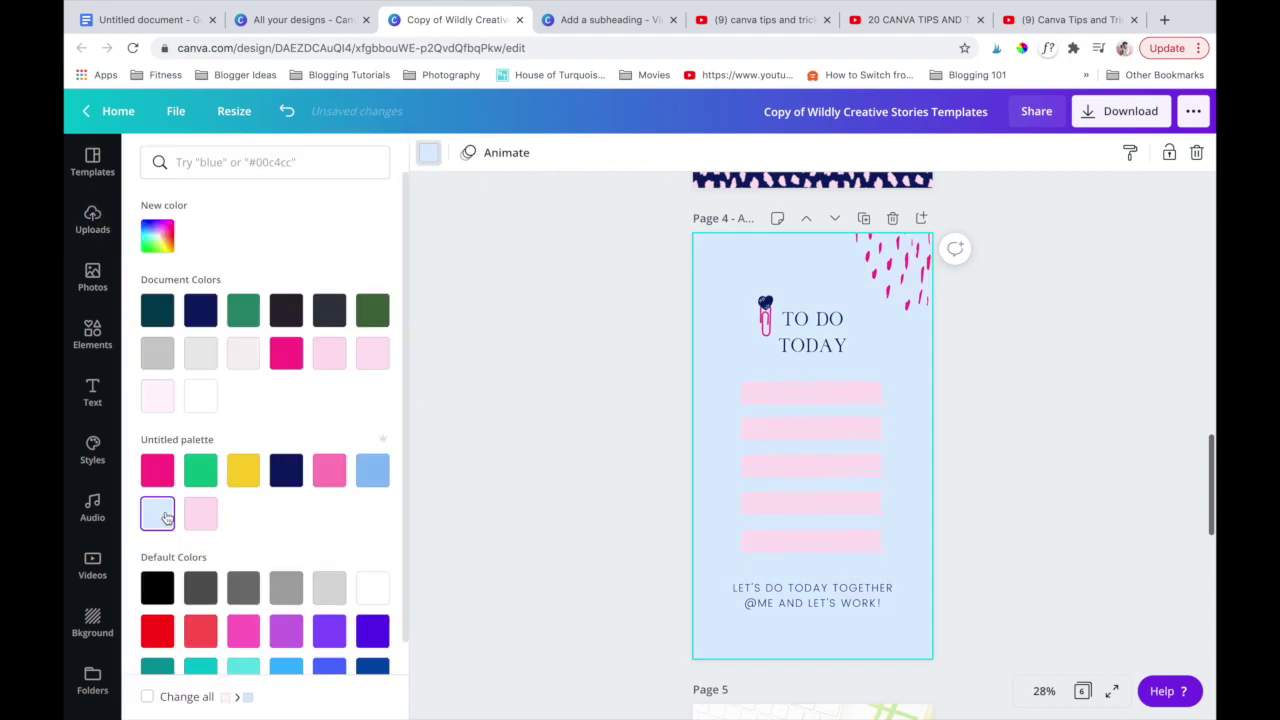
click(372, 470)
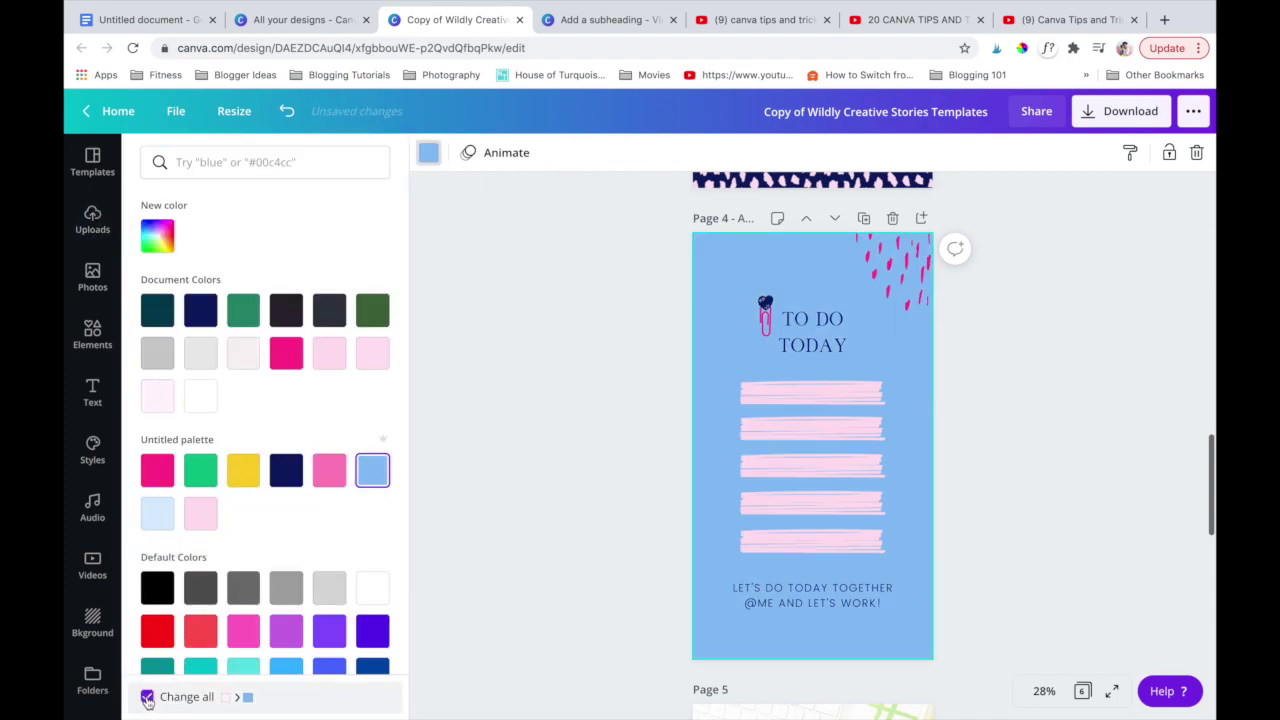
click(546, 540)
On page 6, recolour the icon under SAVE navy for every matching colour.
click(1082, 691)
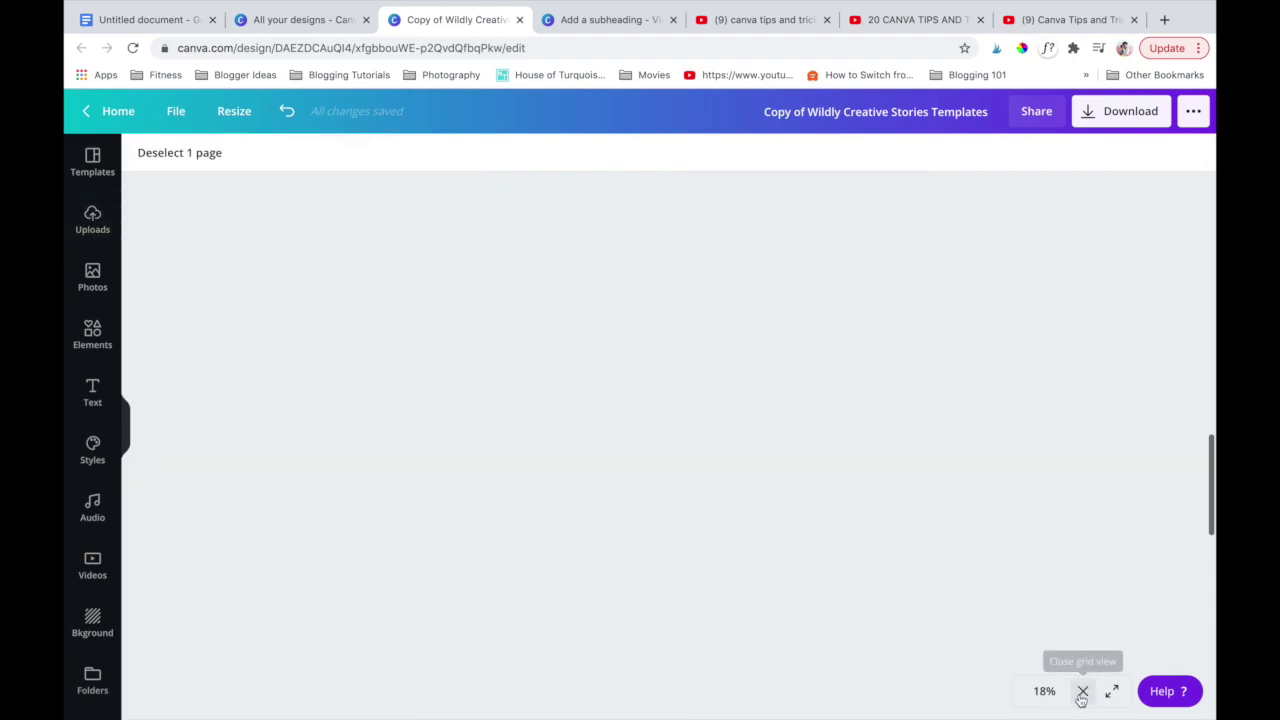
click(801, 569)
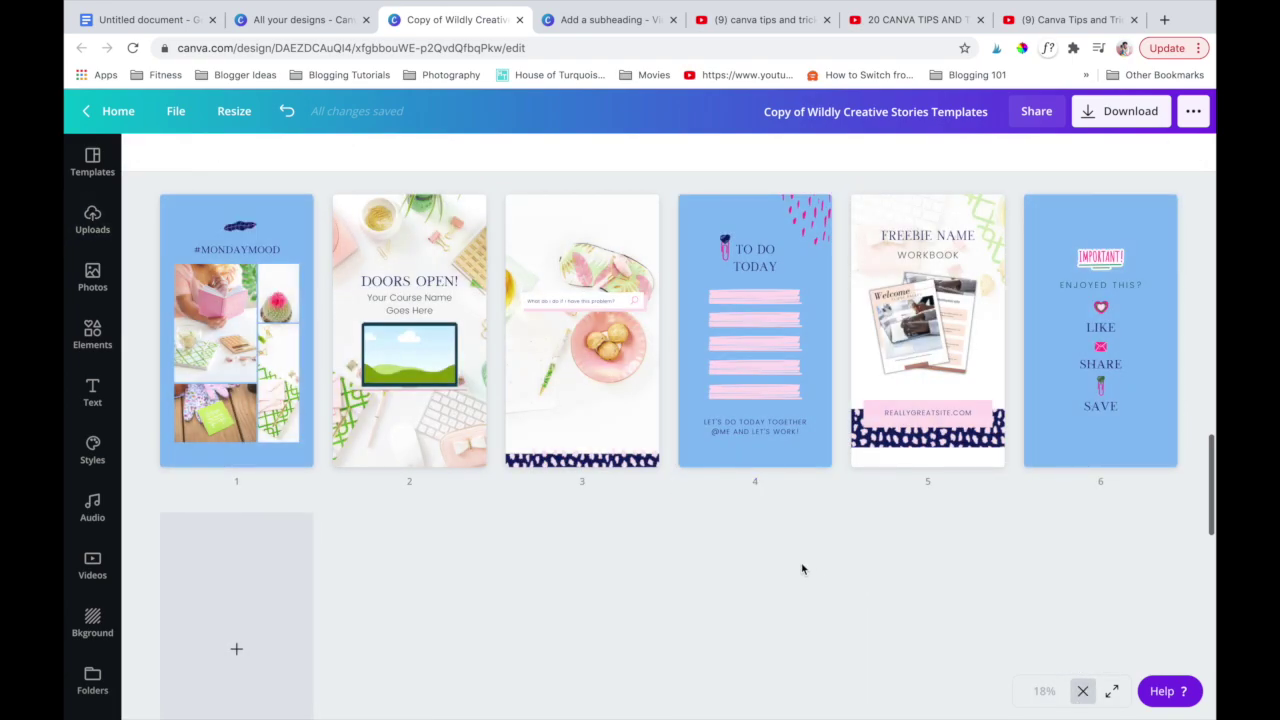
double_click(1068, 425)
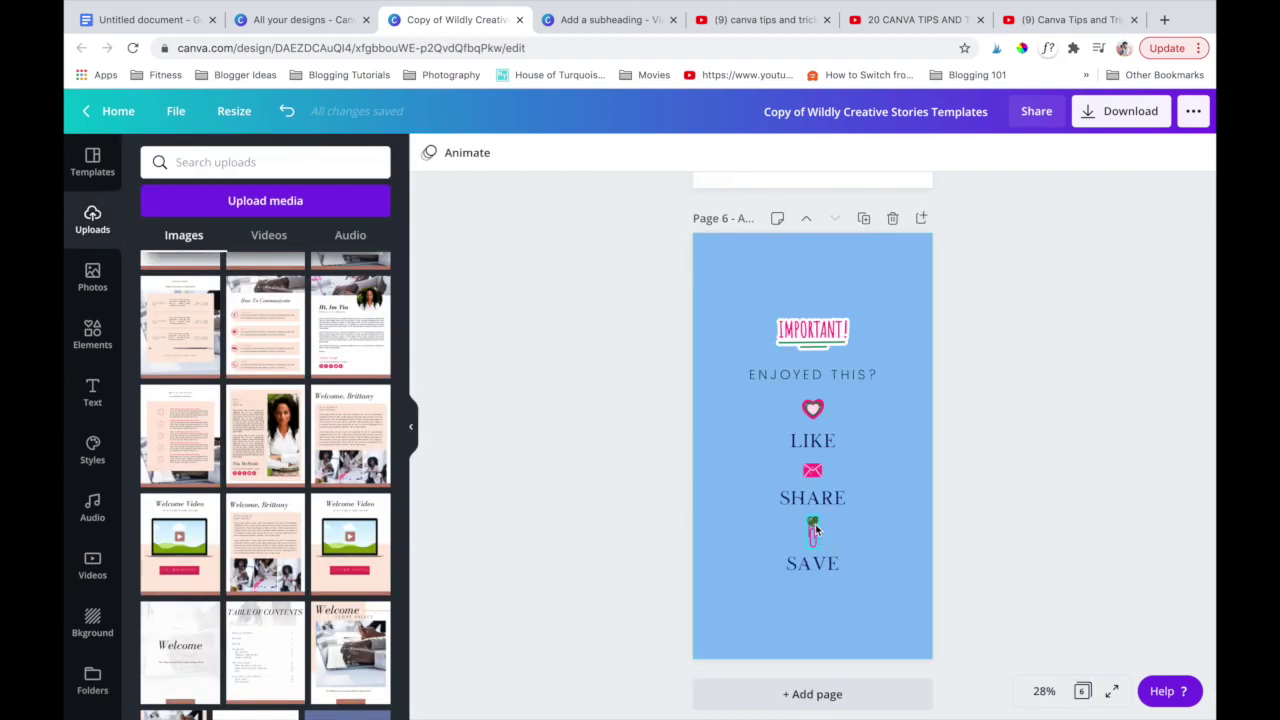
click(815, 530)
click(428, 152)
click(286, 470)
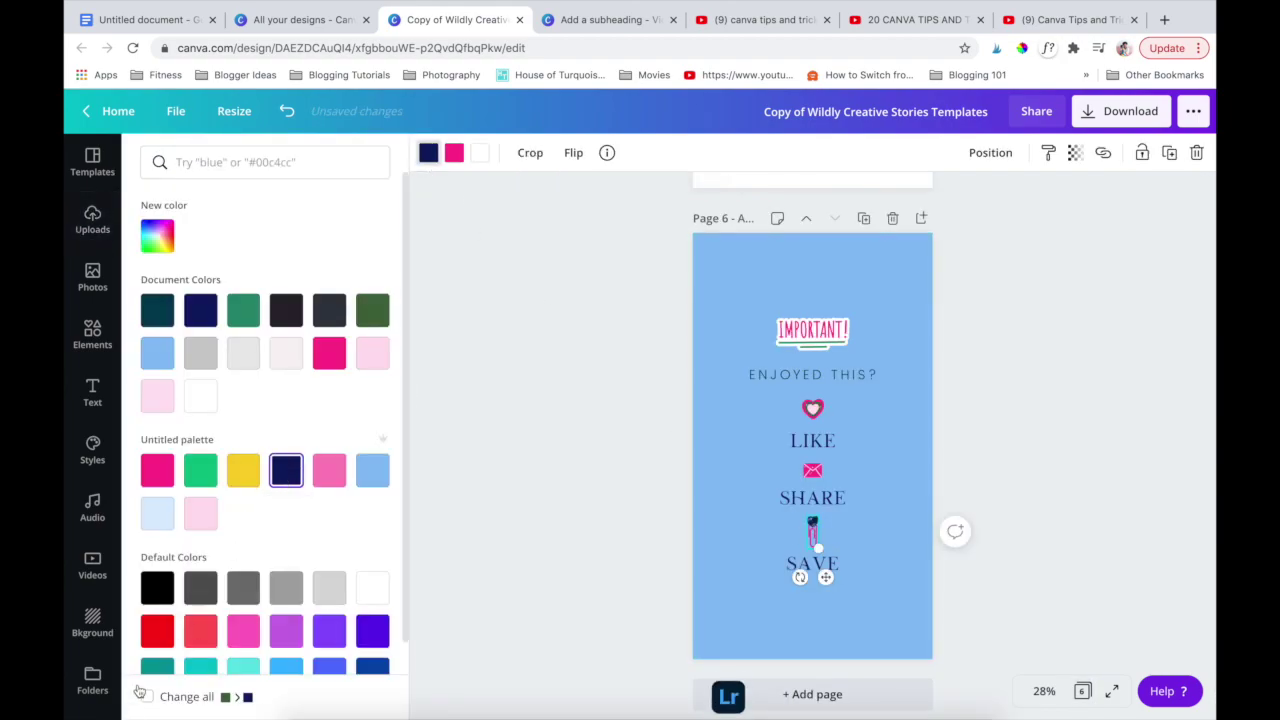
click(143, 696)
Make the IMPORTANT! sticker navy and the ENJOYED THIS? text dark navy.
click(812, 348)
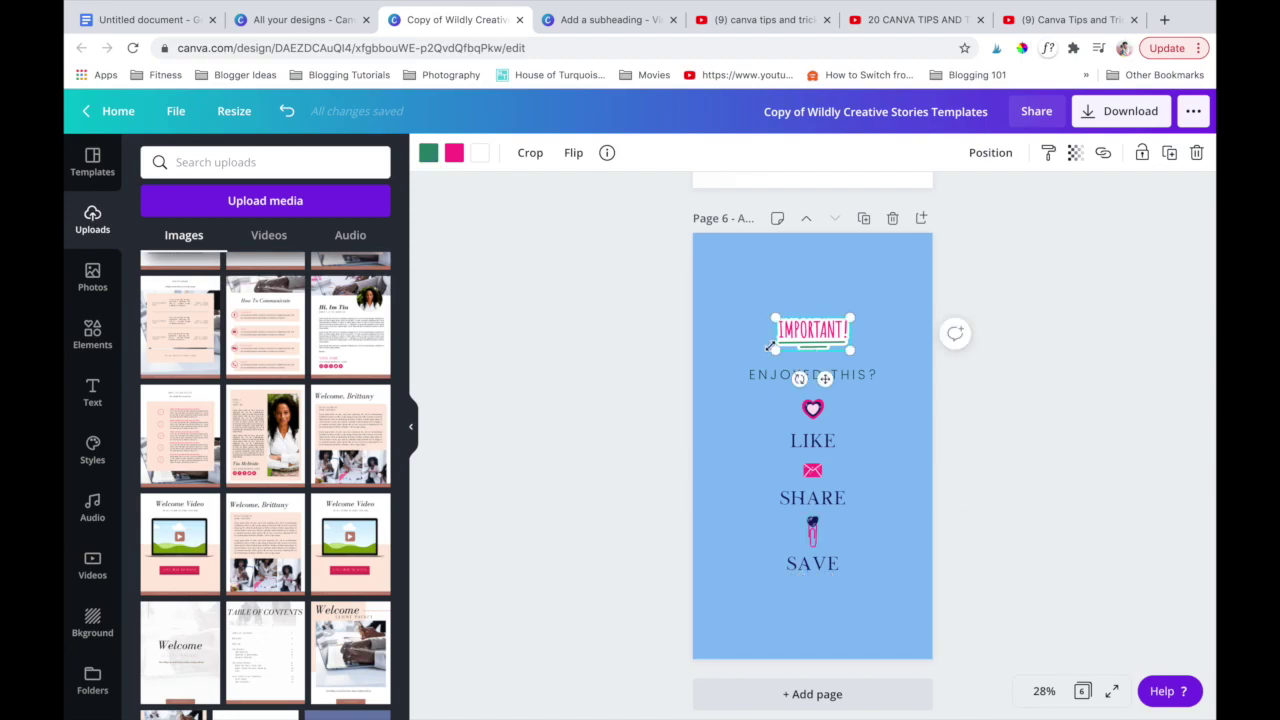
click(428, 152)
click(286, 470)
click(572, 526)
click(722, 370)
click(672, 153)
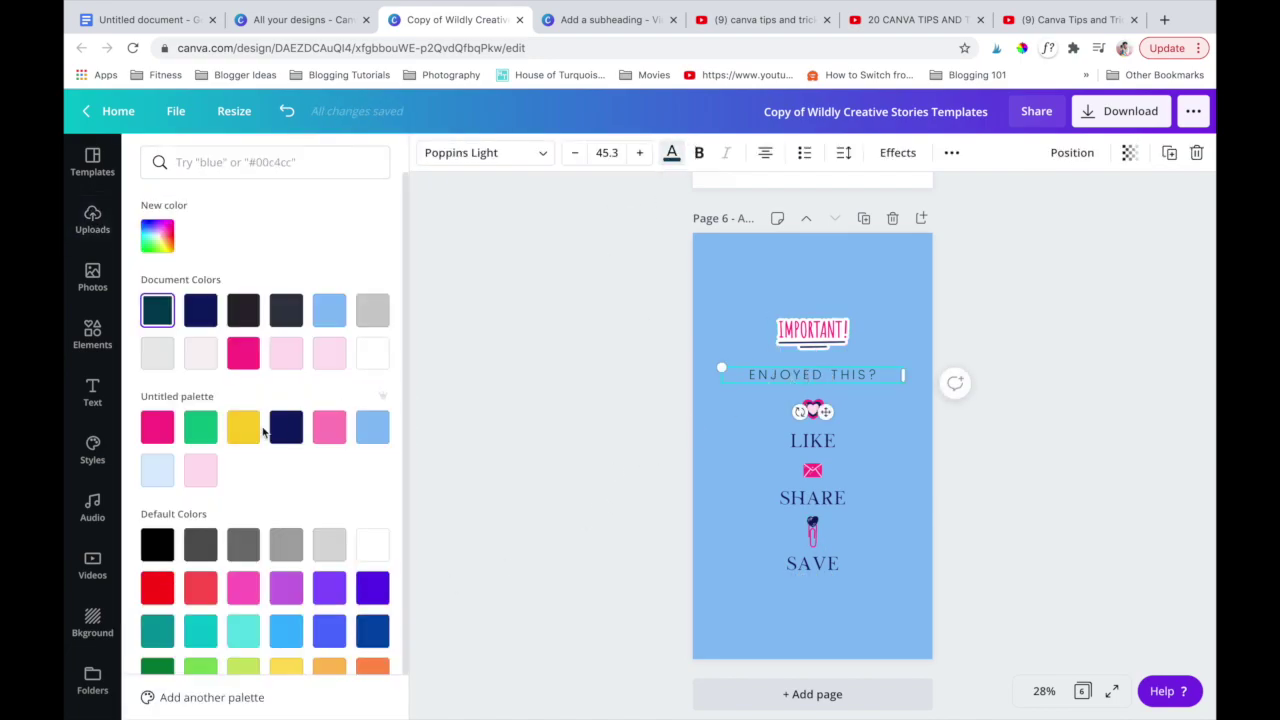
click(200, 310)
click(528, 443)
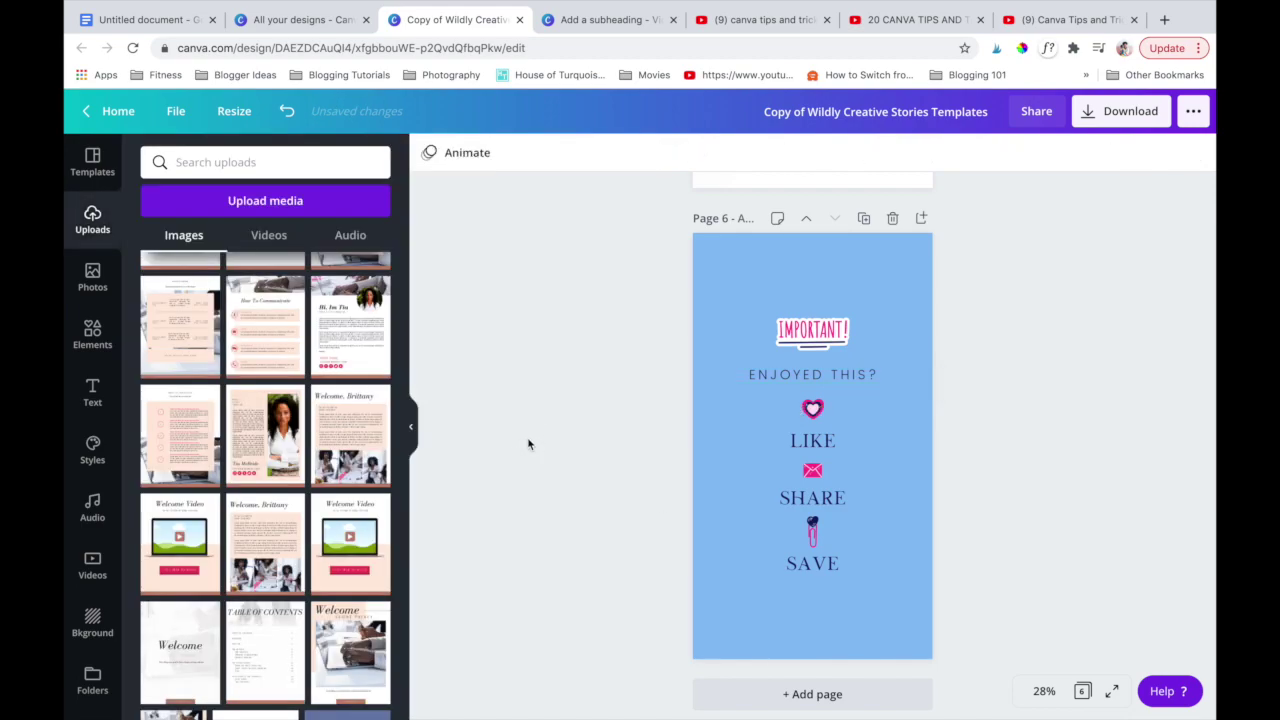
Select several pages, including page 5, in the grid overview.
click(1083, 692)
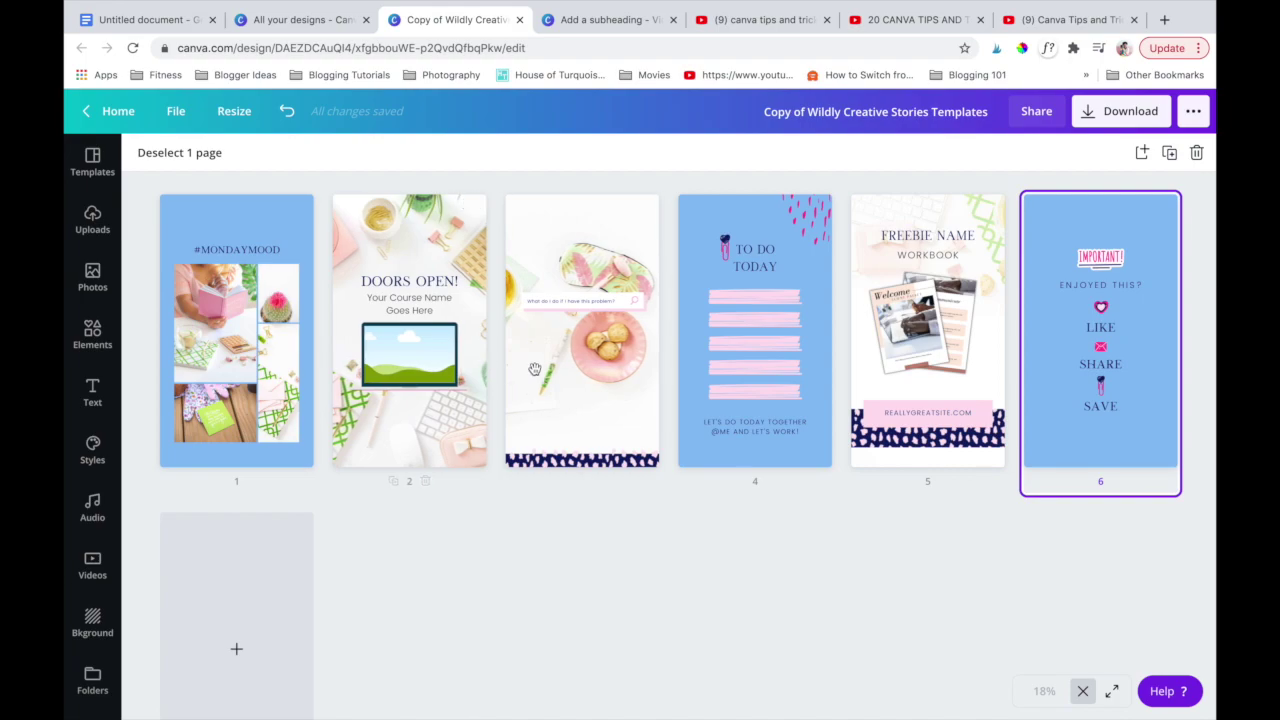
drag(535, 370, 923, 467)
click(899, 373)
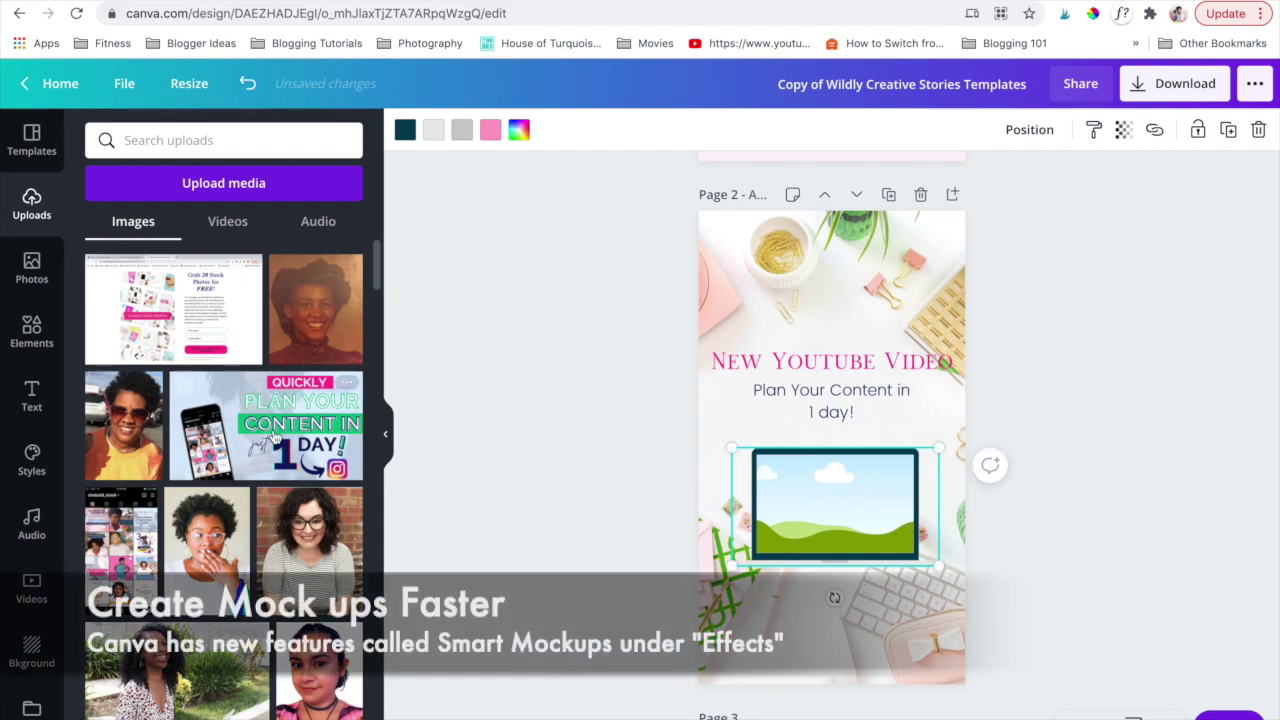
Delete page 2's laptop mockup frame and place the Quickly Plan Your Content image below the subtitle.
drag(272, 437, 843, 481)
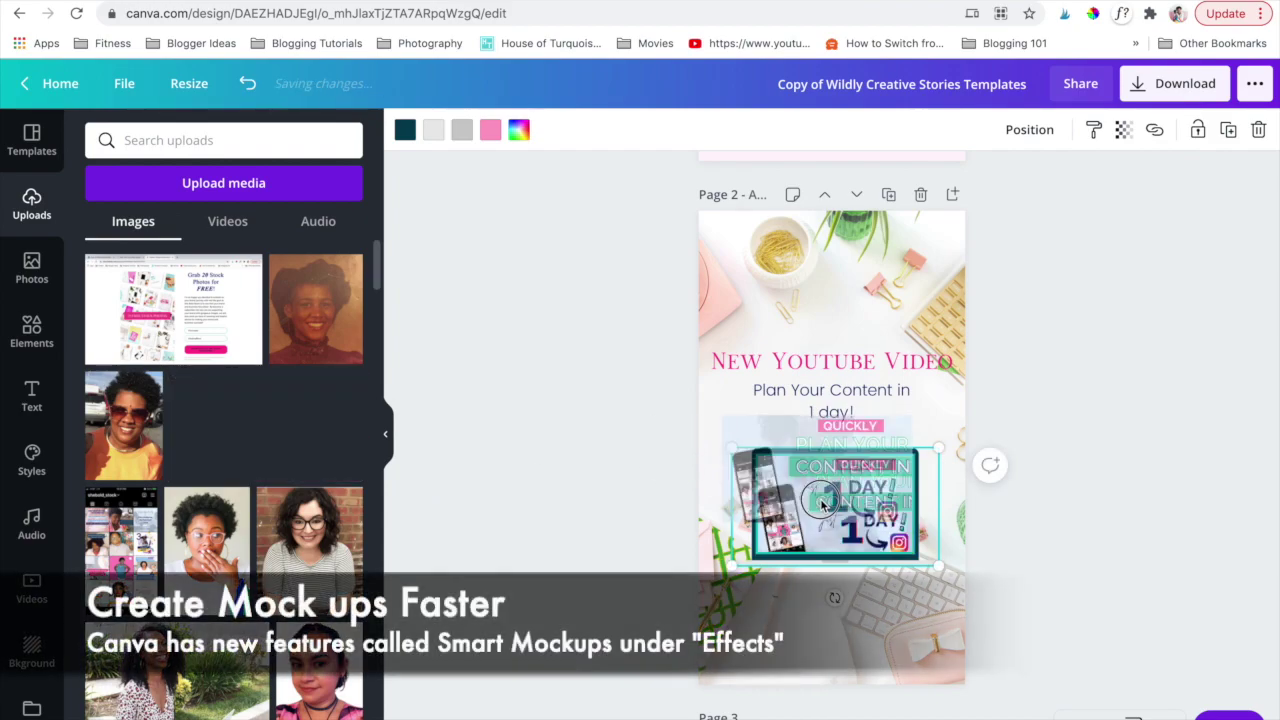
click(582, 522)
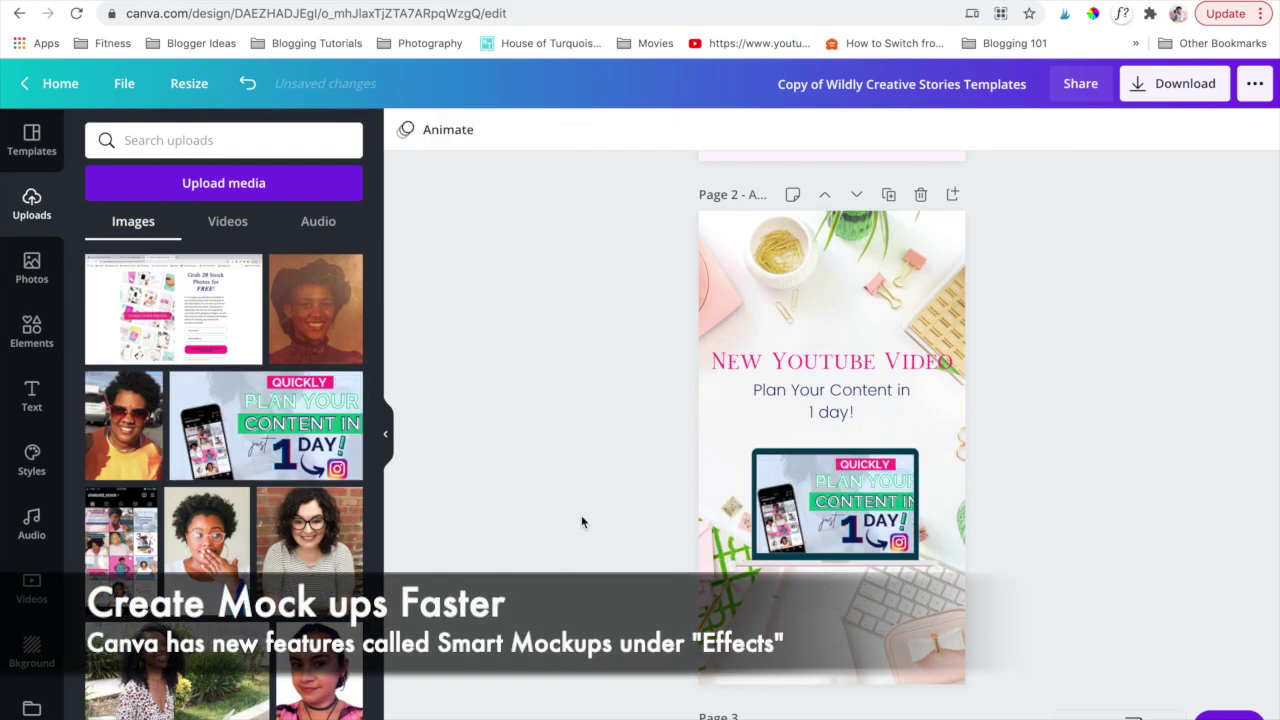
click(835, 505)
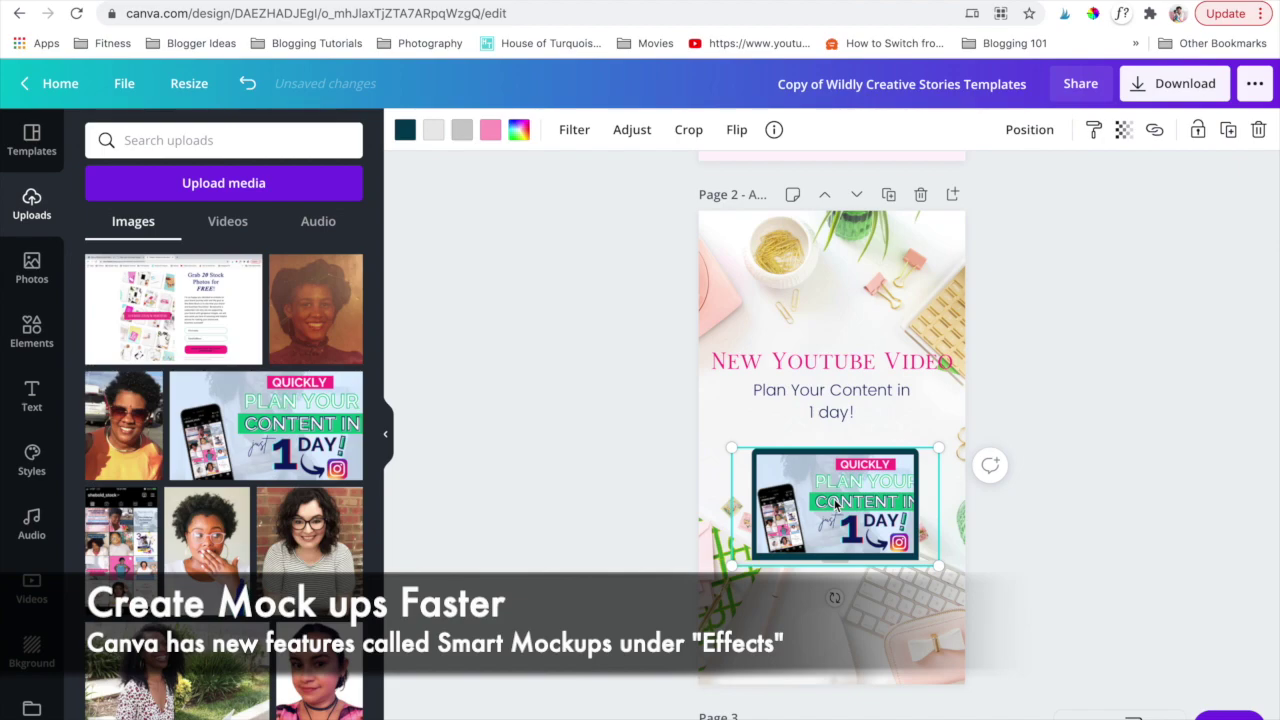
key(Delete)
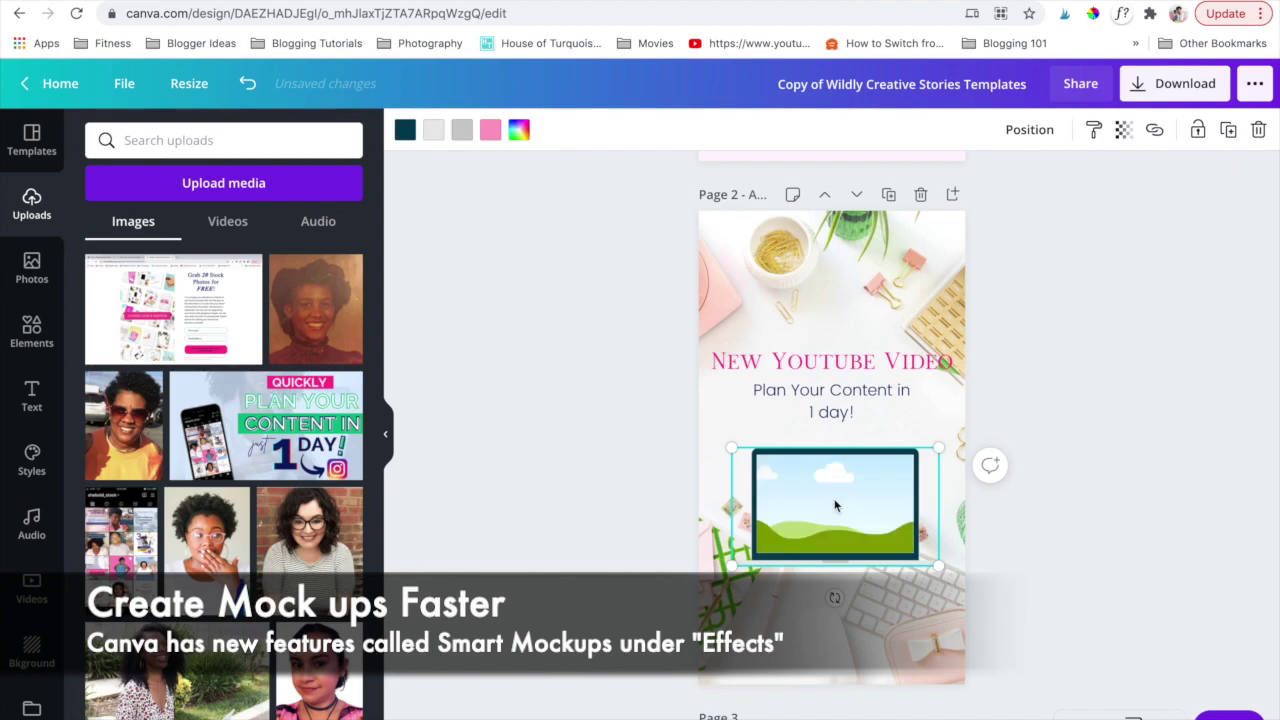
key(Delete)
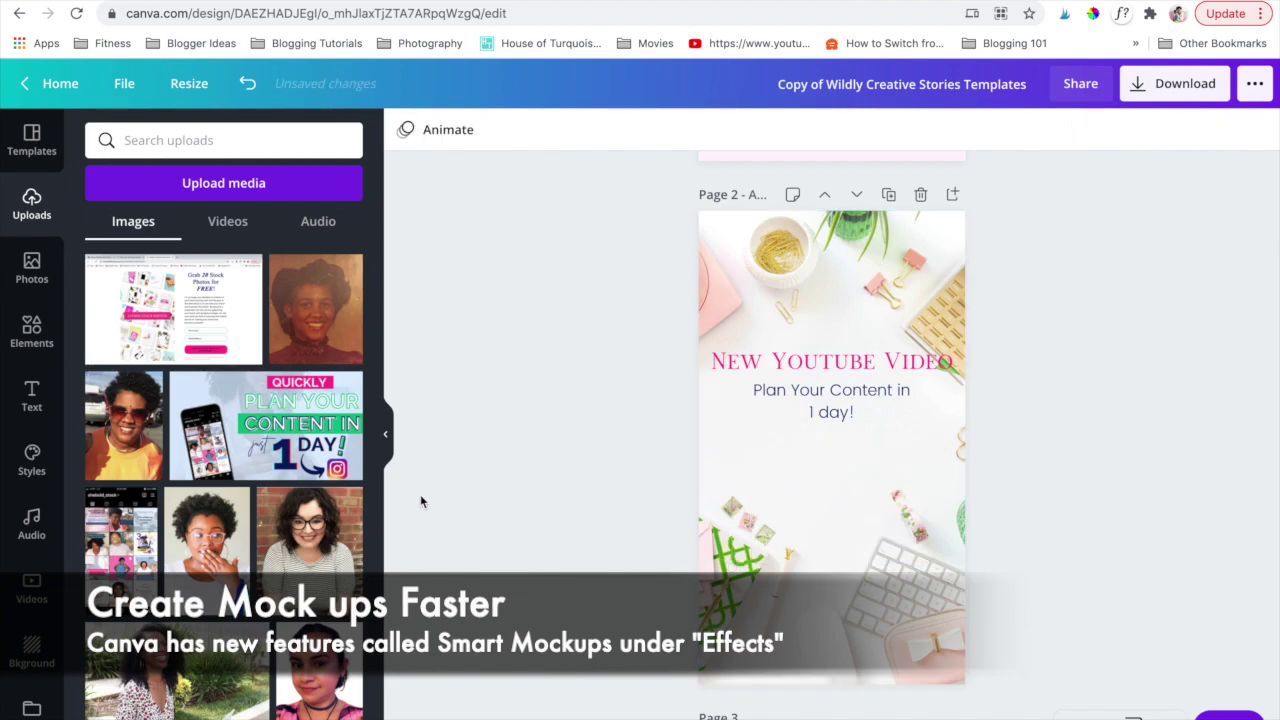
click(305, 428)
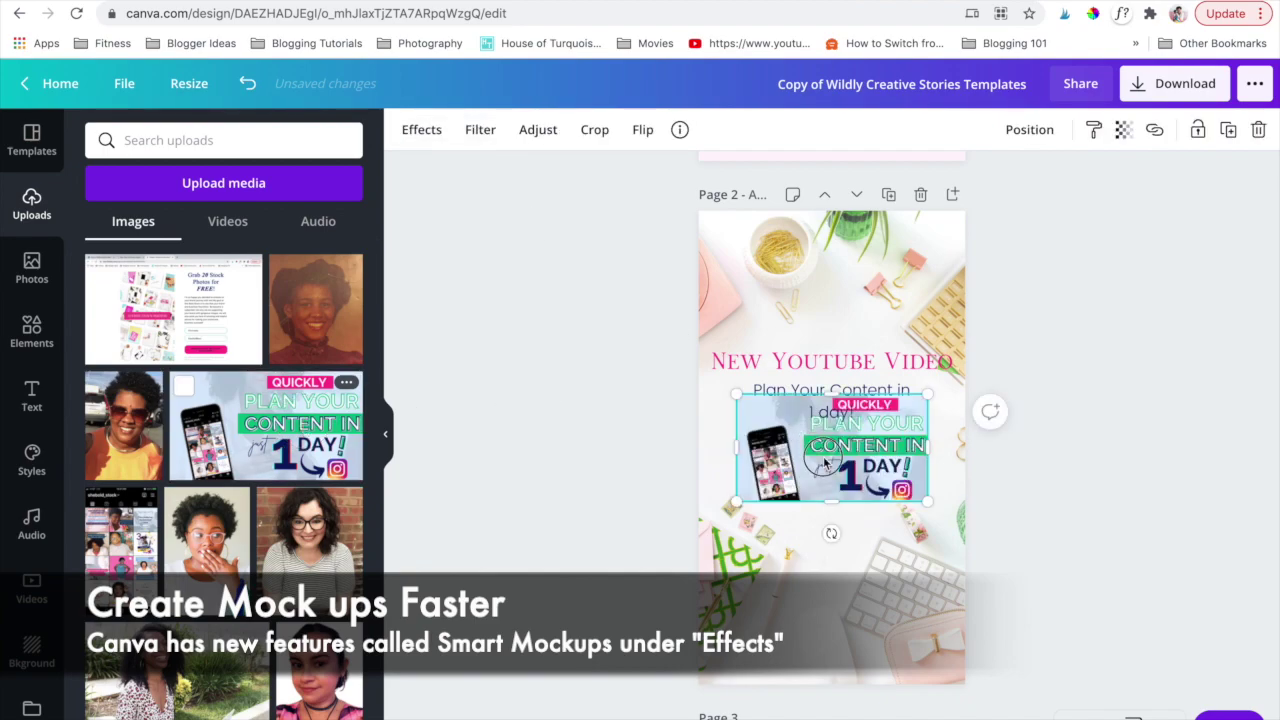
drag(826, 465, 826, 507)
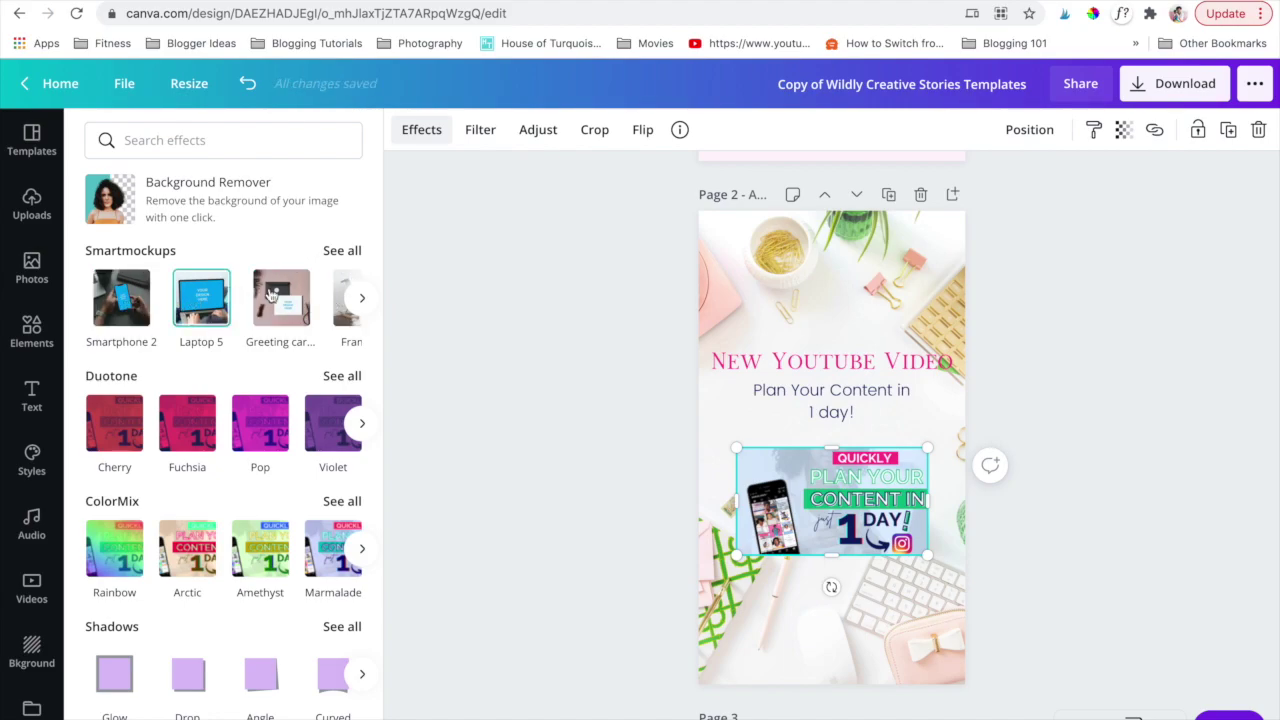
Put the Quickly Plan Your Content image into the Laptop 11 Smartmockup and enlarge it.
click(358, 302)
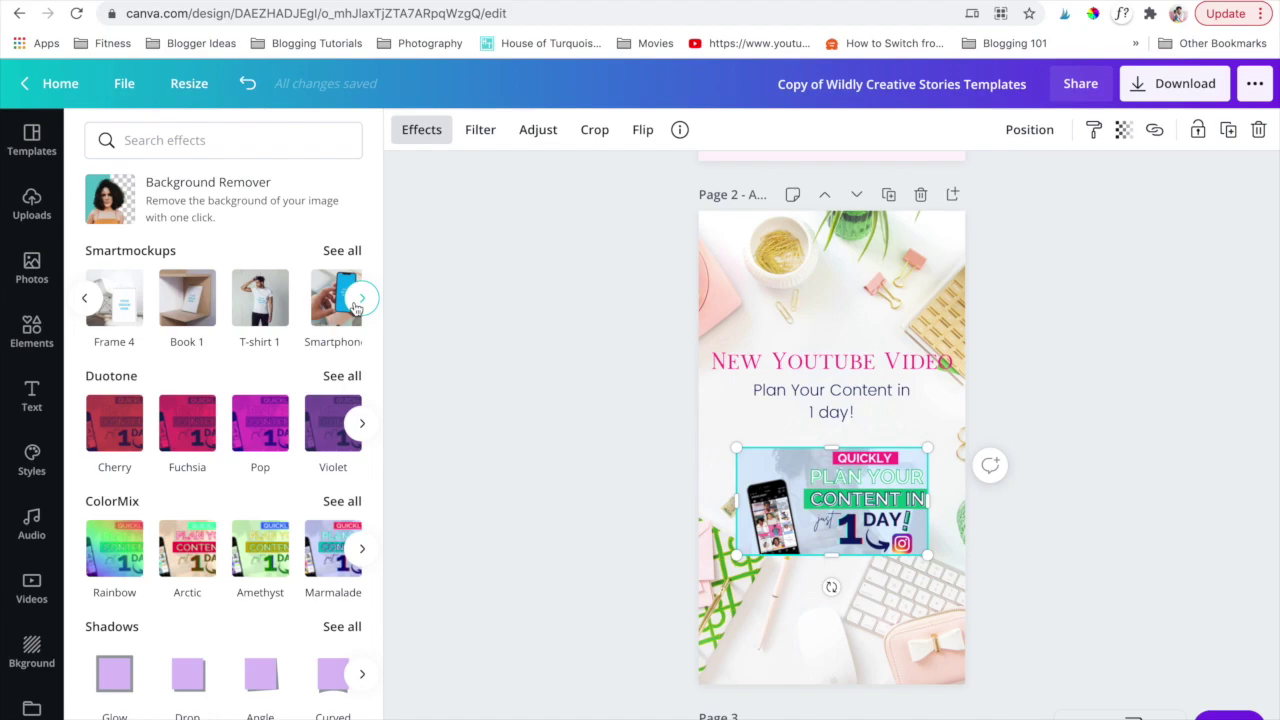
click(357, 302)
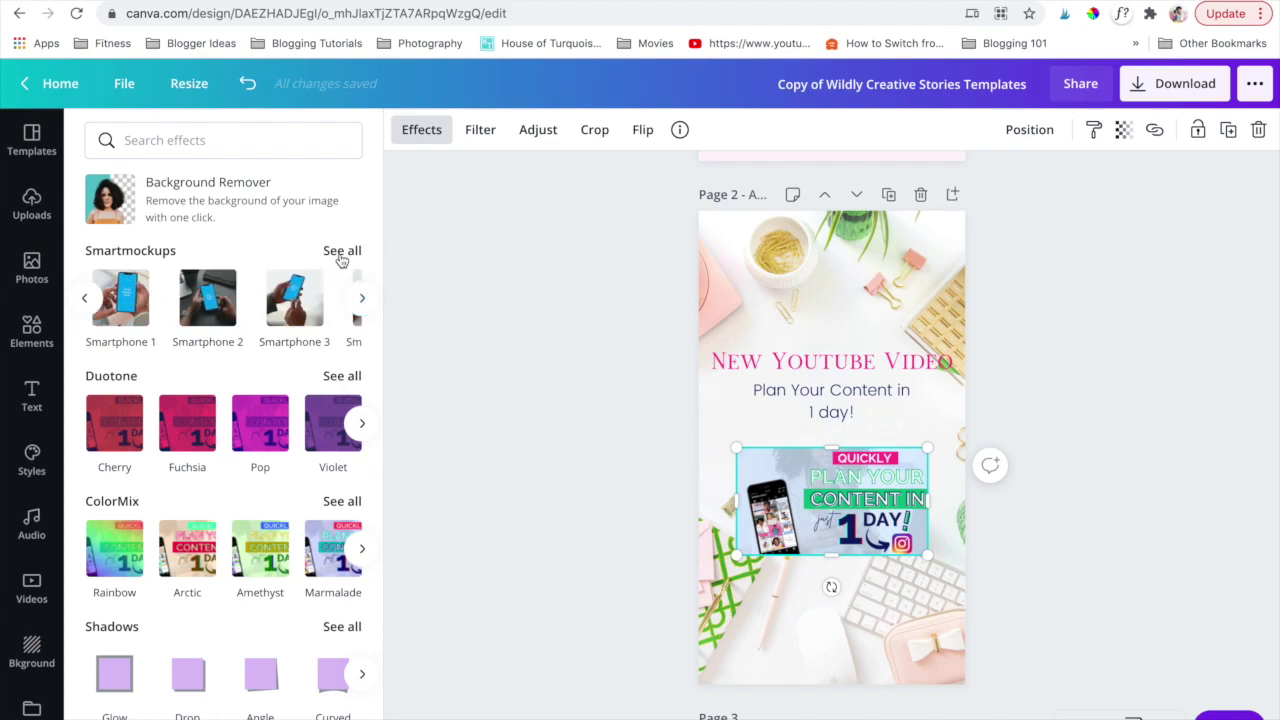
click(341, 251)
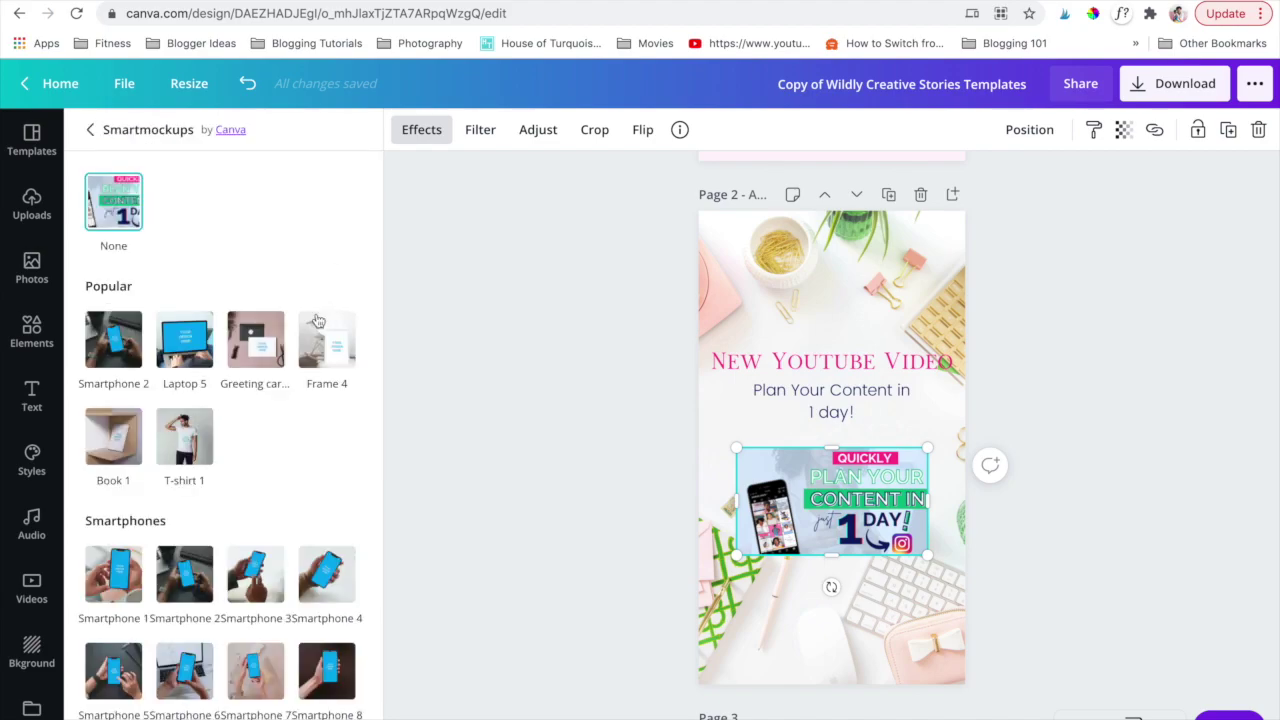
scroll(316, 320, down, 3)
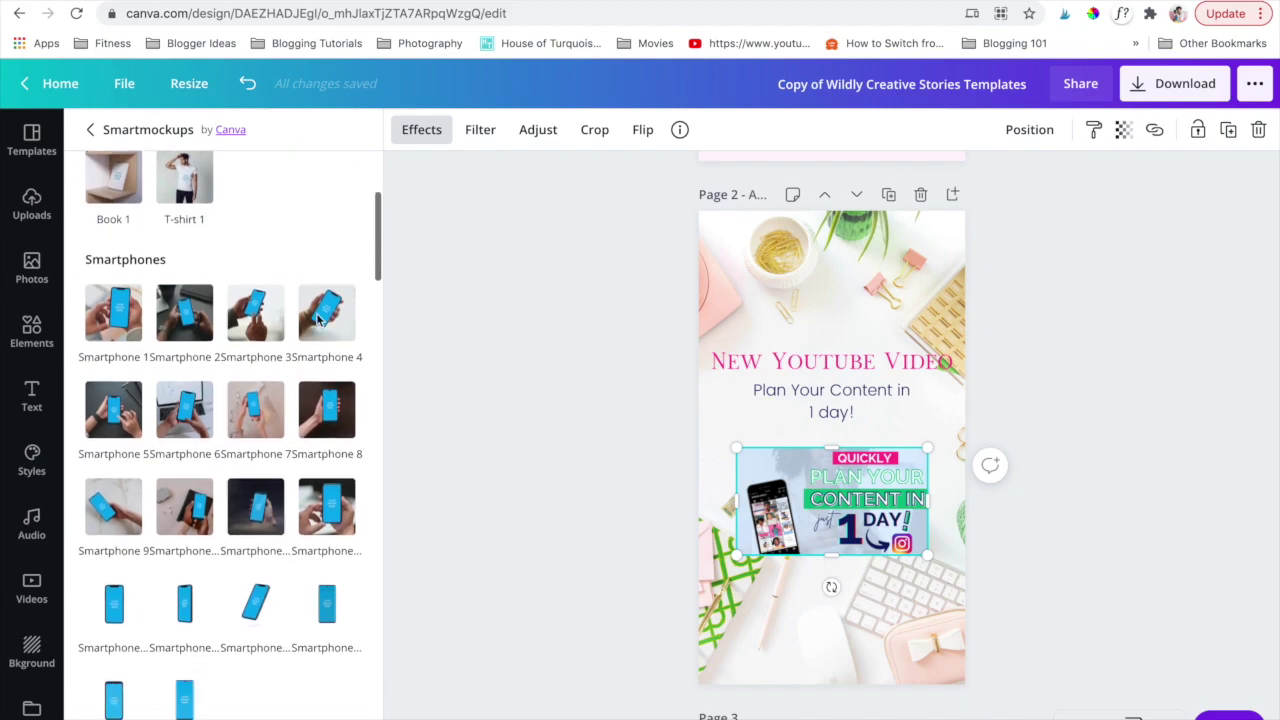
scroll(318, 318, down, 2)
scroll(318, 318, down, 2)
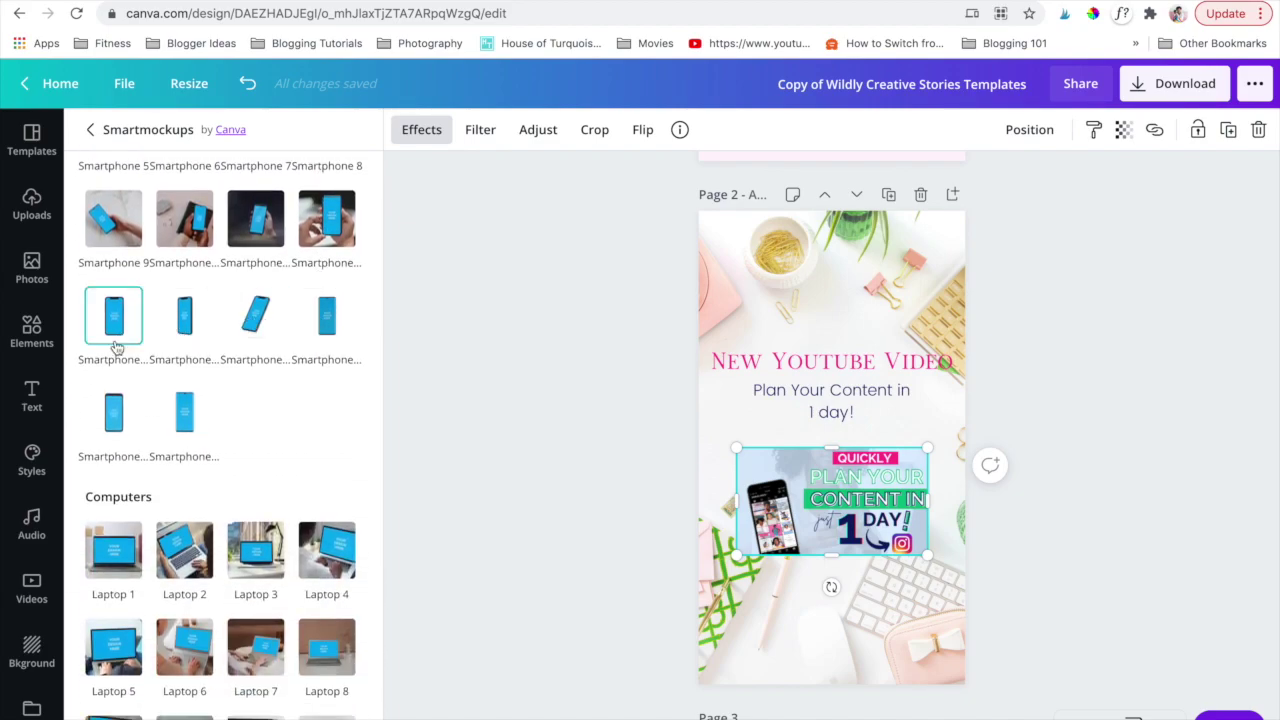
scroll(190, 418, down, 3)
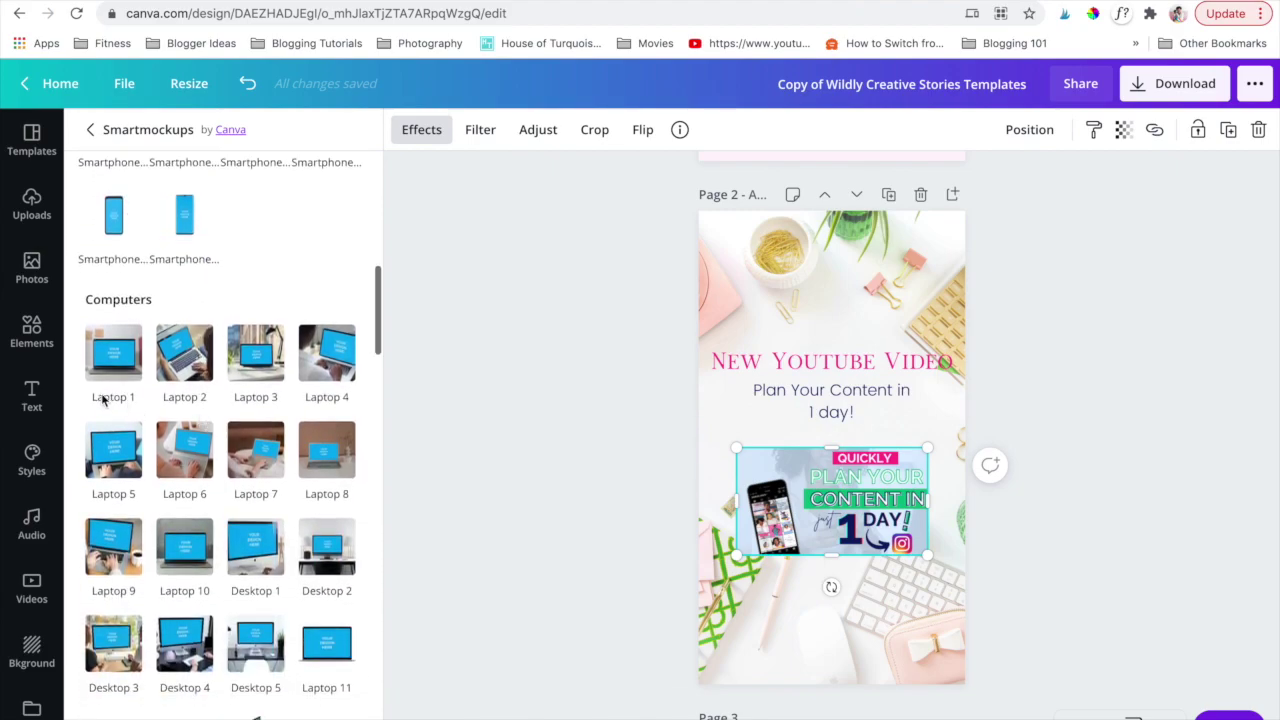
scroll(185, 585, down, 2)
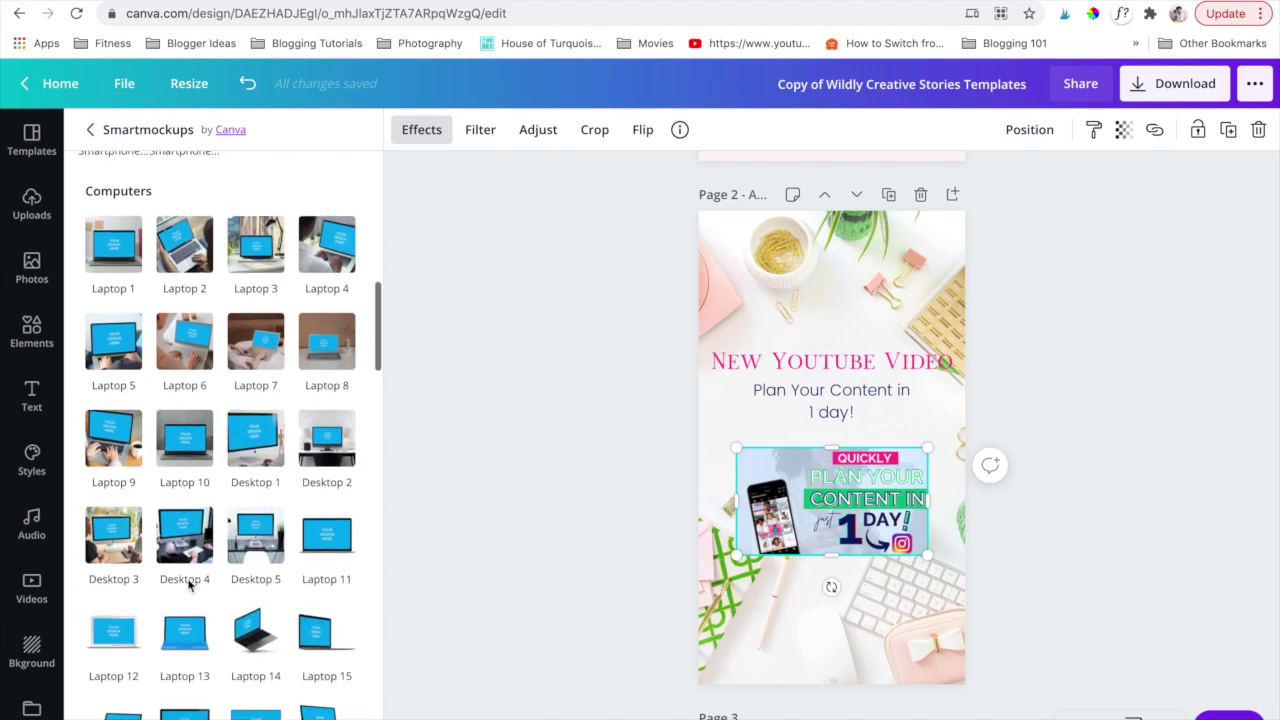
scroll(188, 585, down, 4)
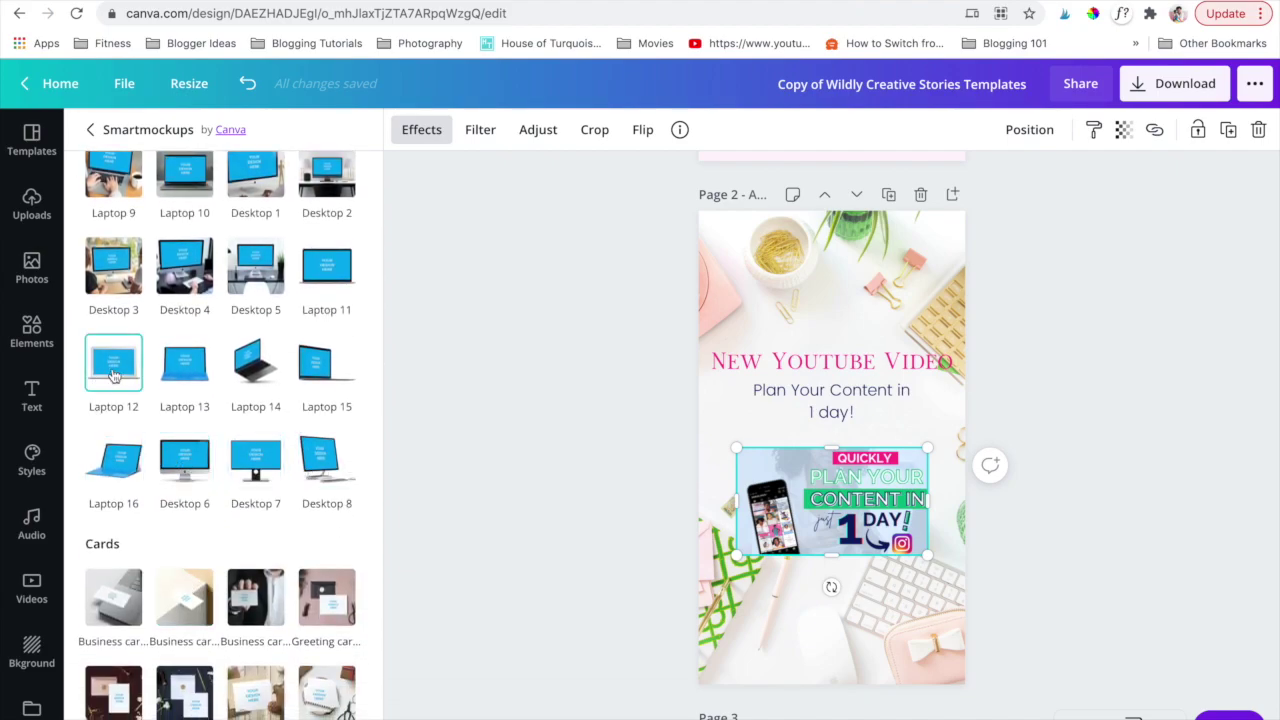
click(333, 265)
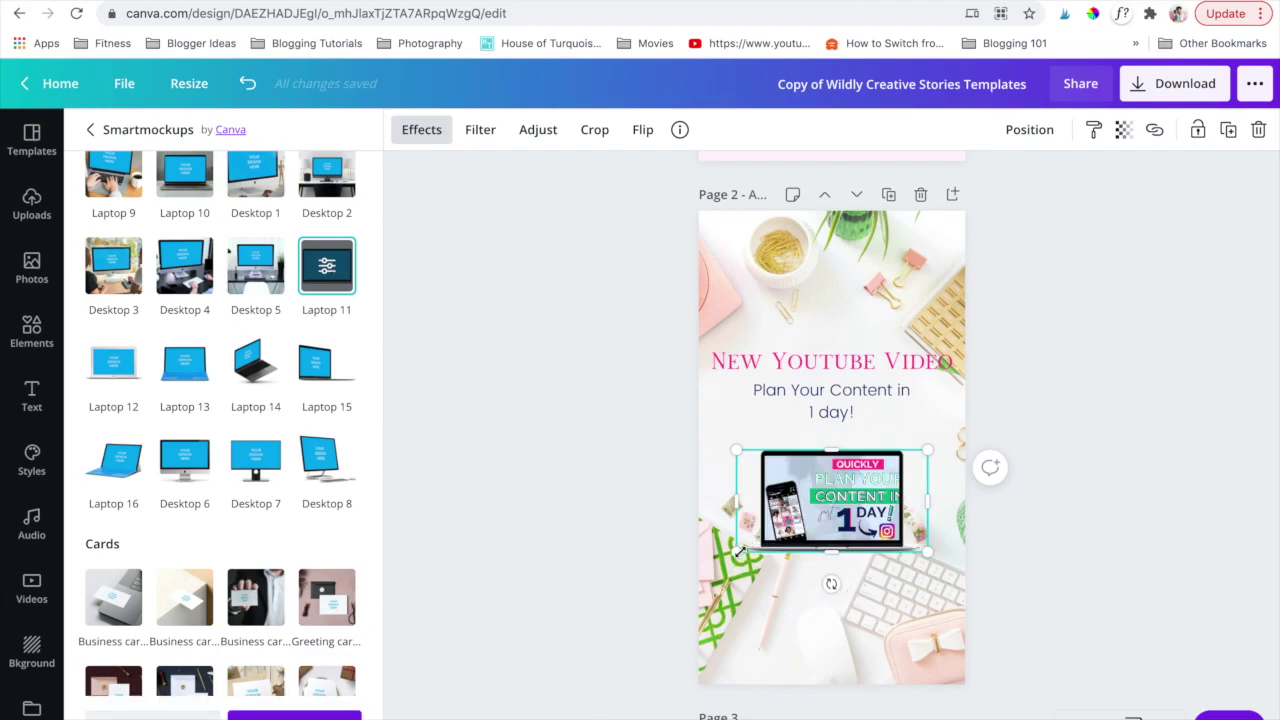
drag(737, 550, 670, 585)
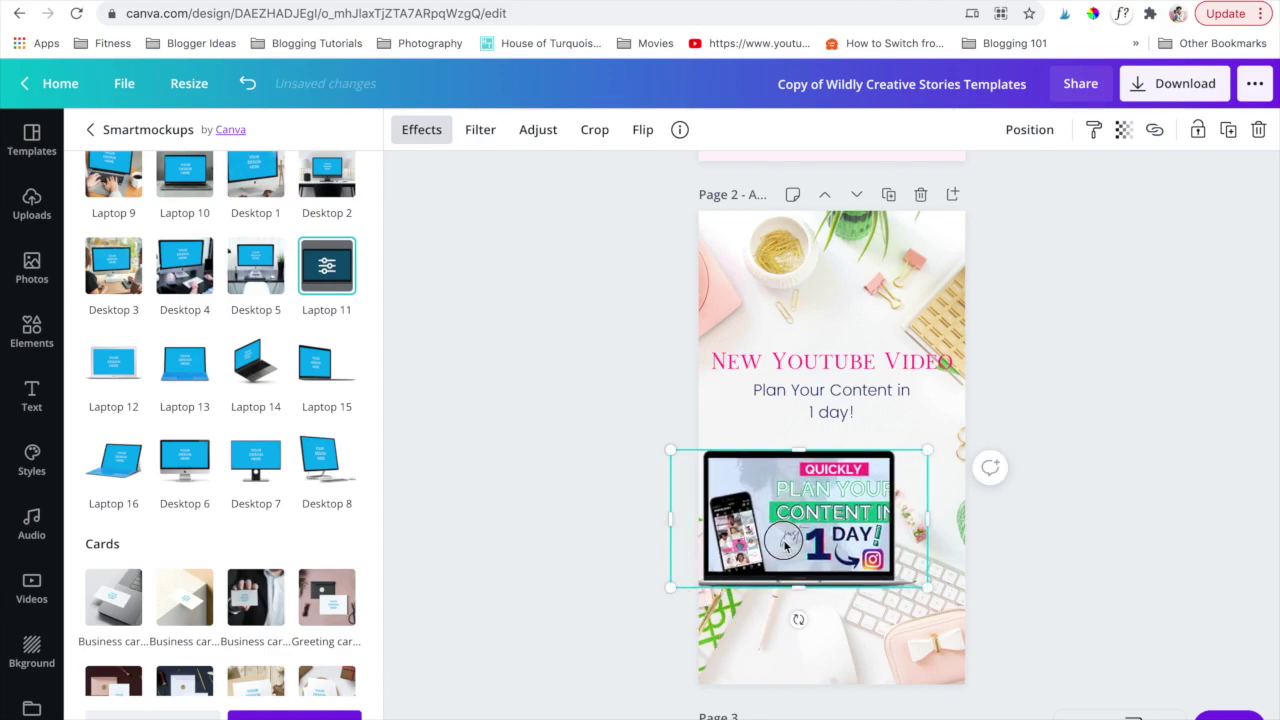
Move the mockup up and right, then swap it to the Laptop 14 mockup.
drag(786, 543, 815, 530)
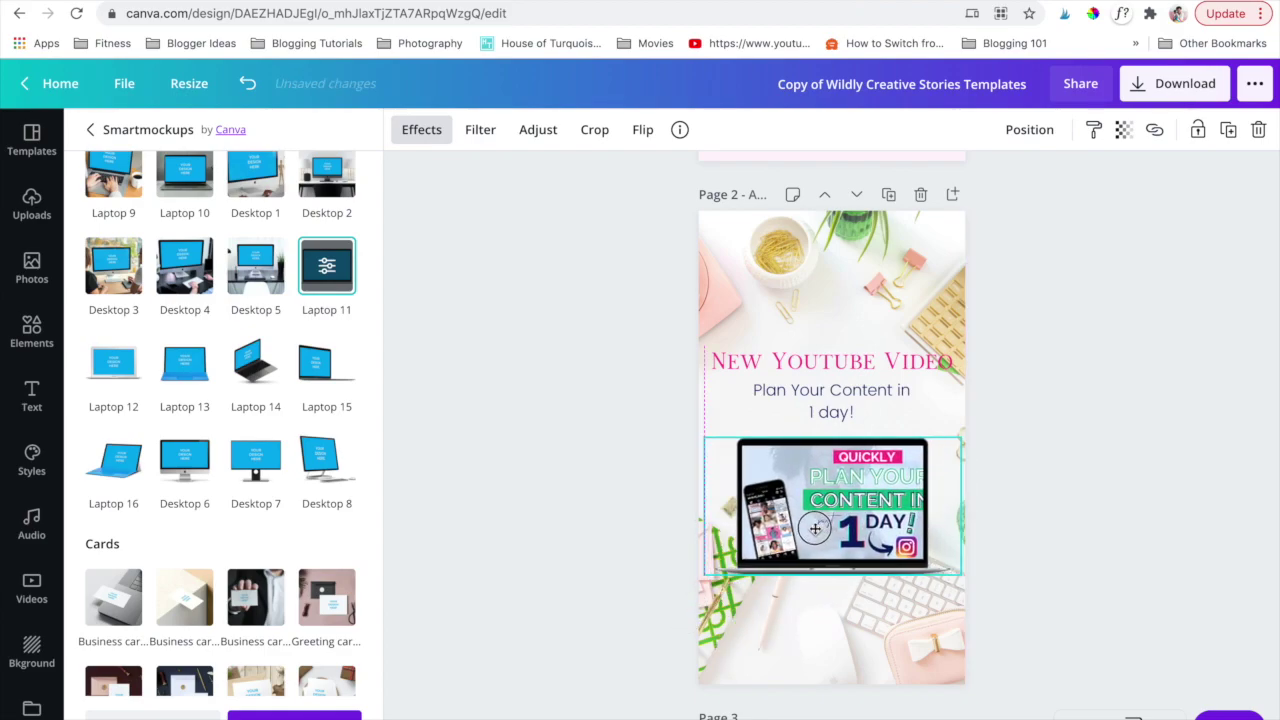
click(590, 520)
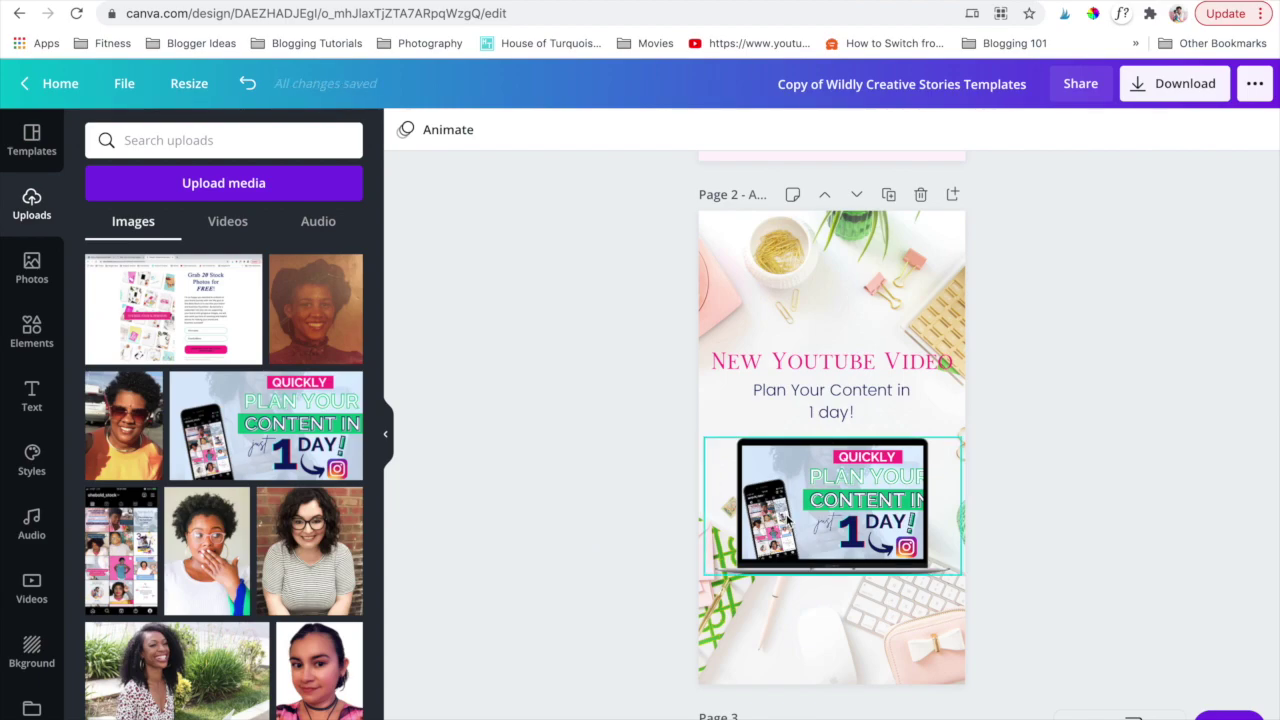
click(788, 521)
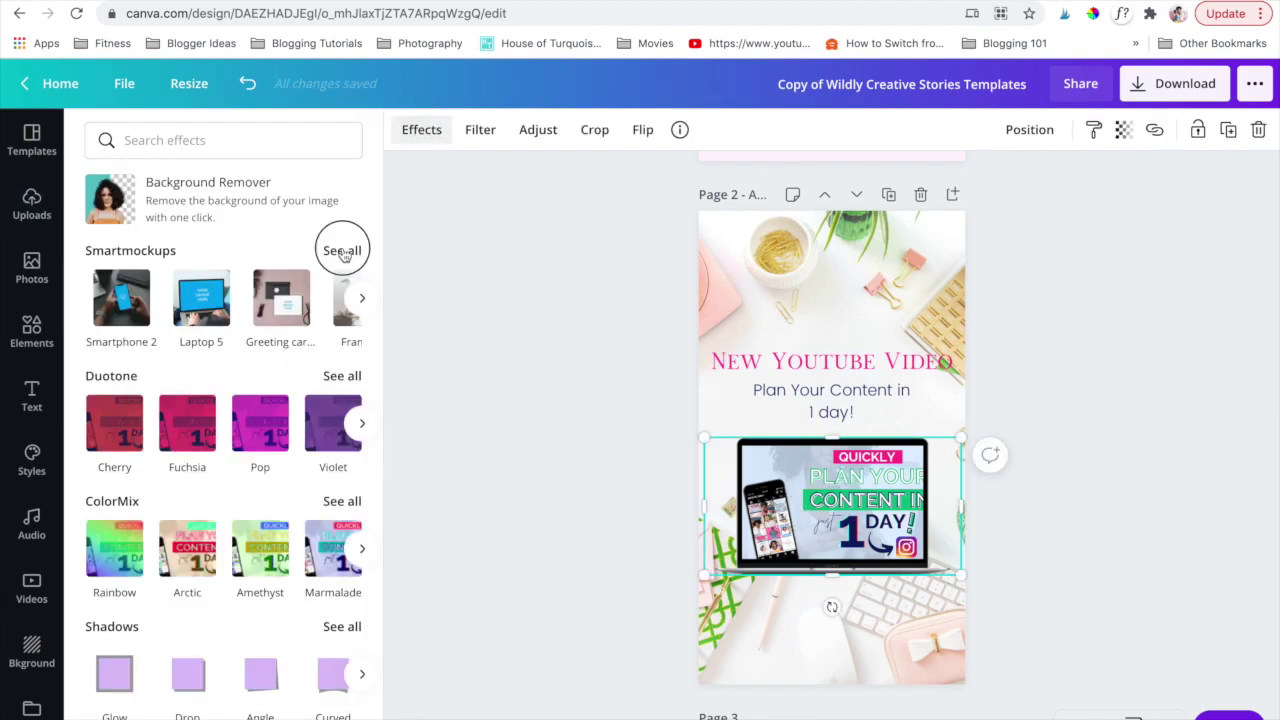
click(342, 251)
scroll(251, 477, down, 10)
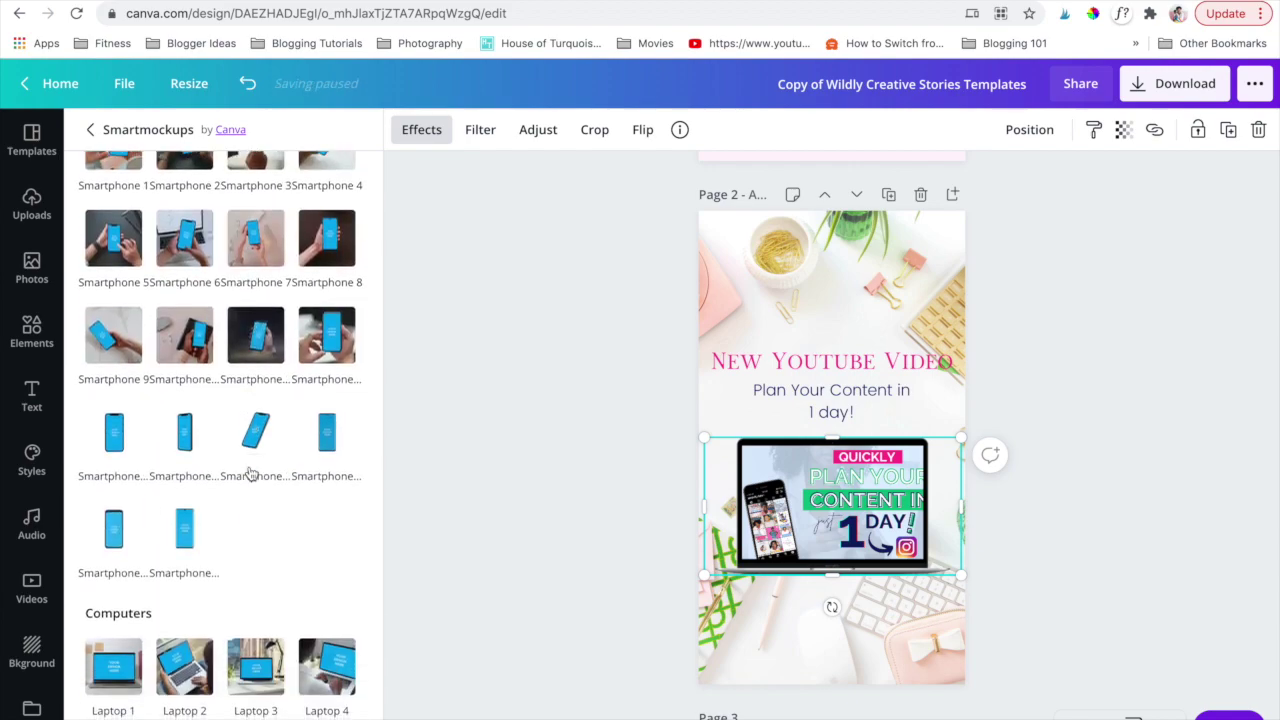
click(326, 401)
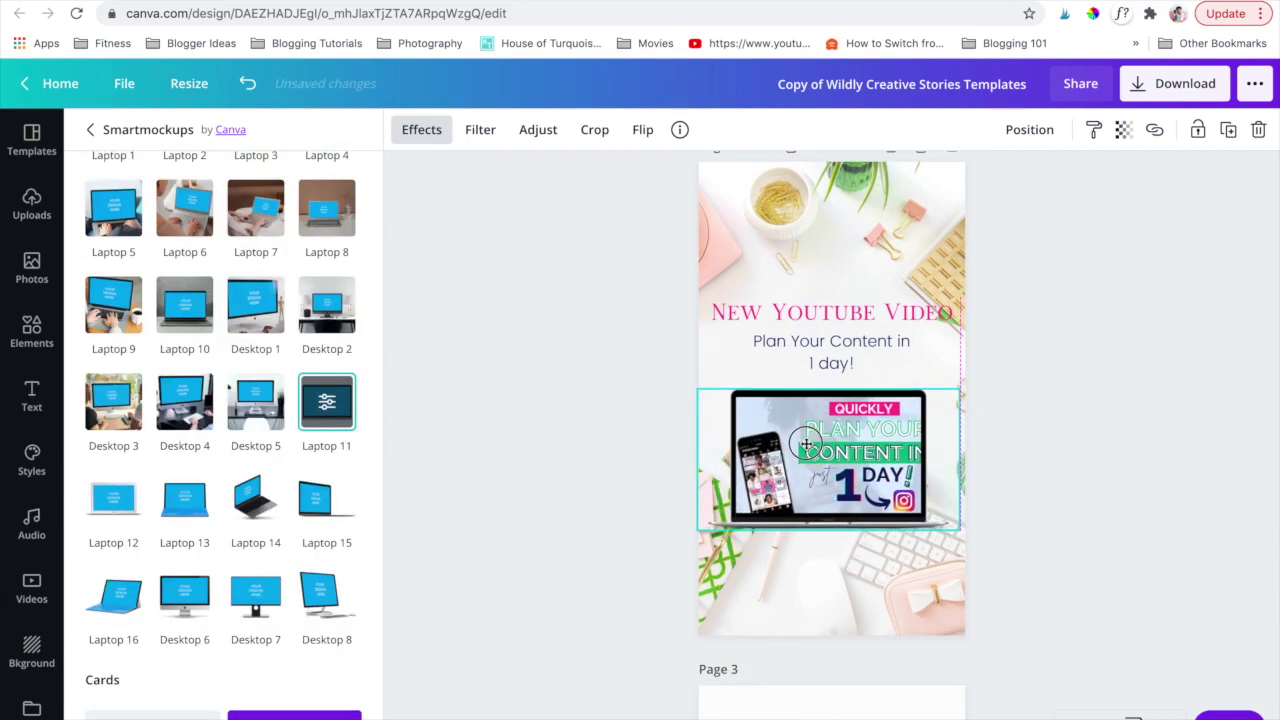
click(255, 500)
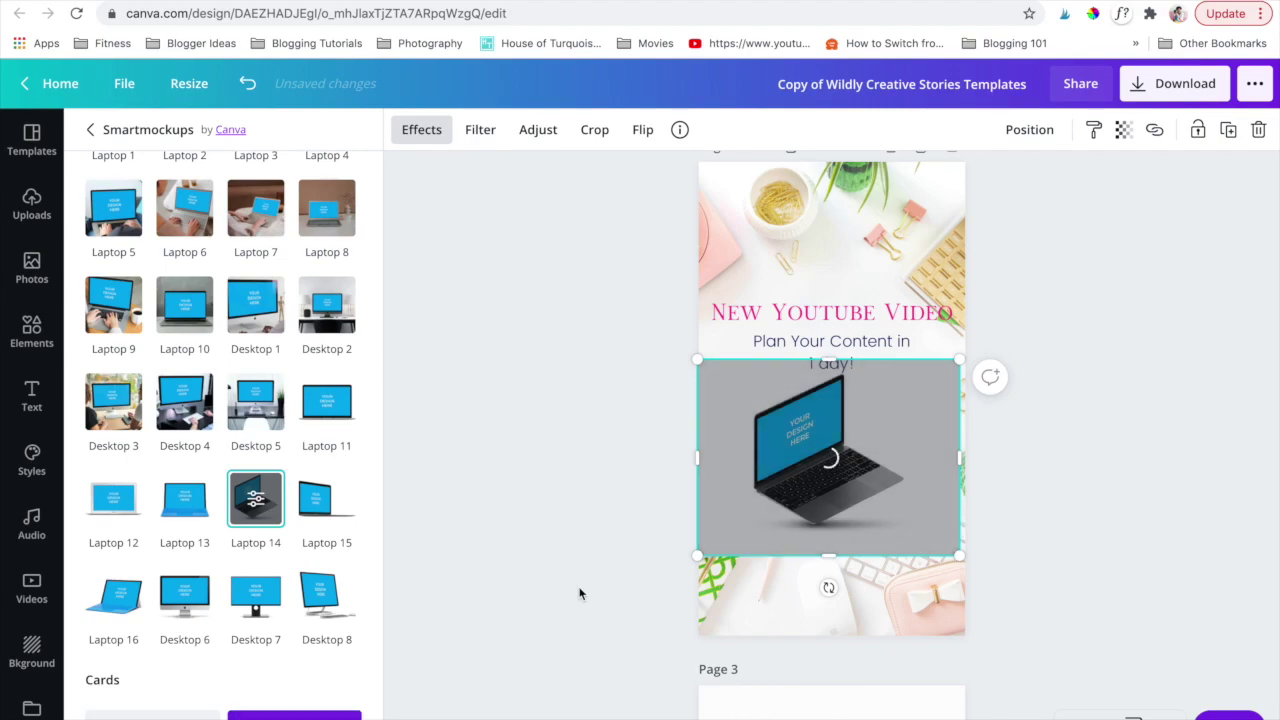
click(439, 258)
Reapply Laptop 11, then switch the image to the Desktop 6 mockup.
click(425, 135)
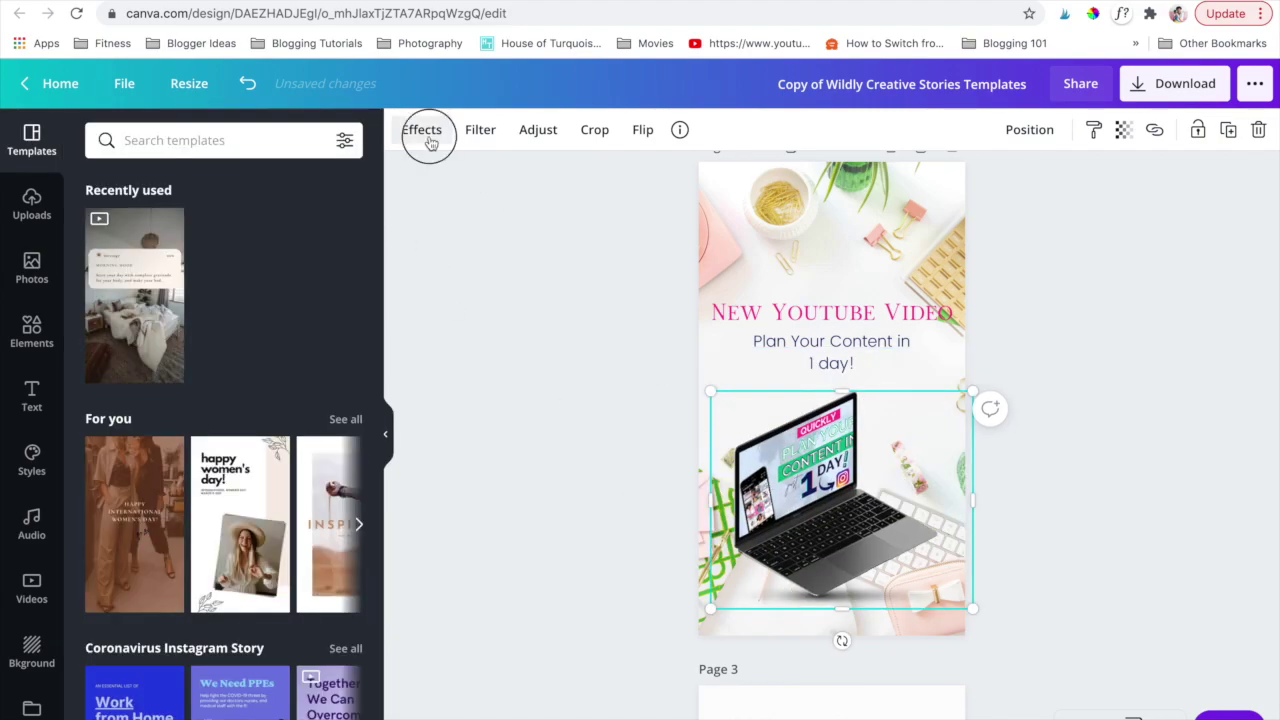
scroll(258, 480, down, 5)
scroll(258, 480, down, 7)
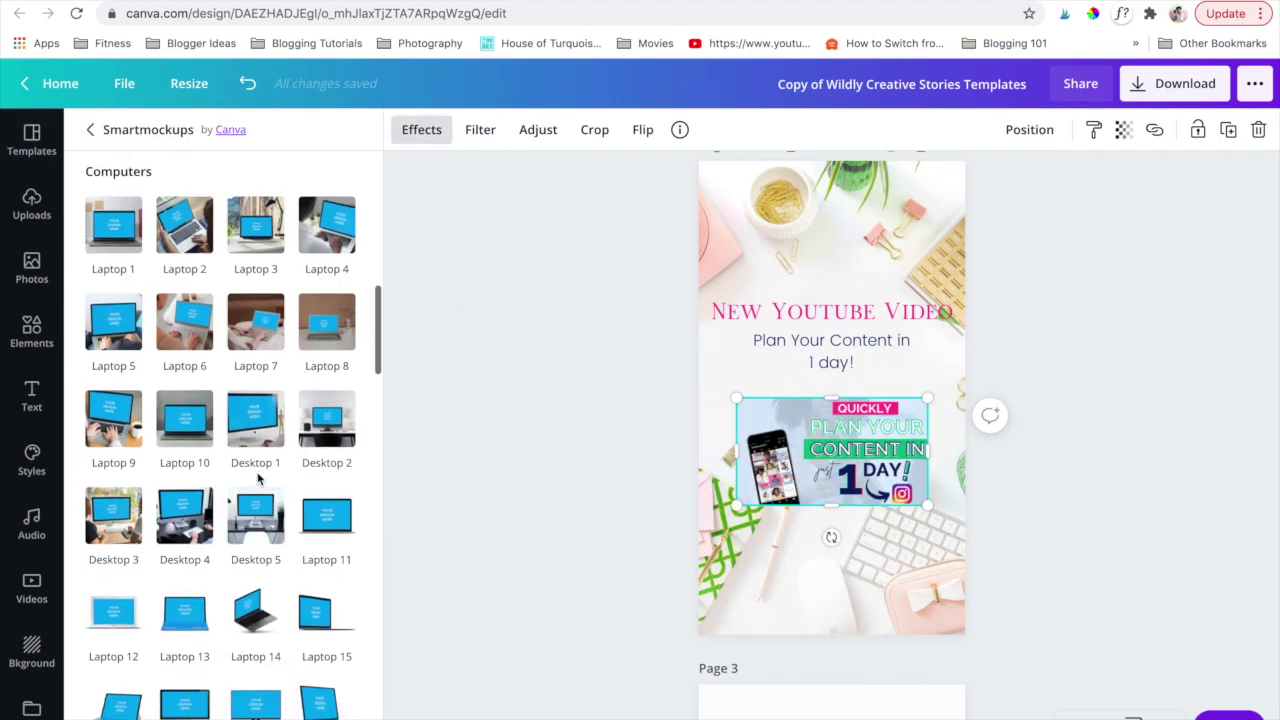
click(318, 331)
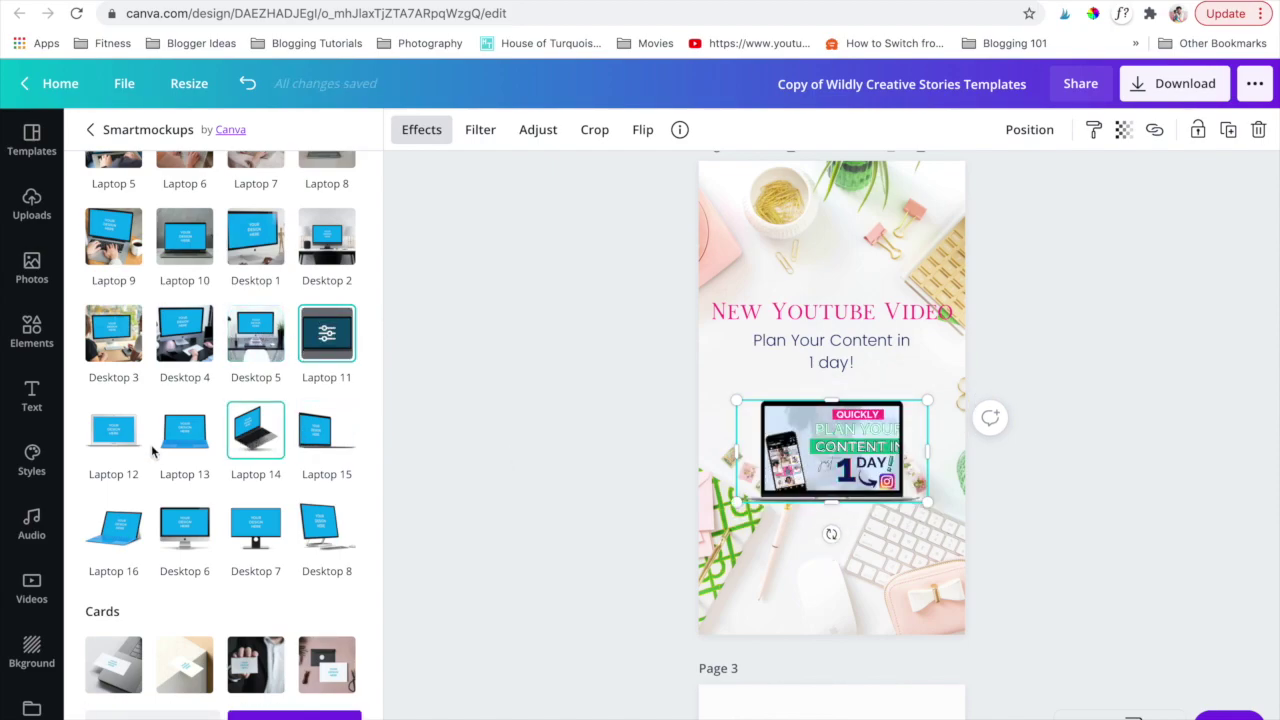
click(185, 528)
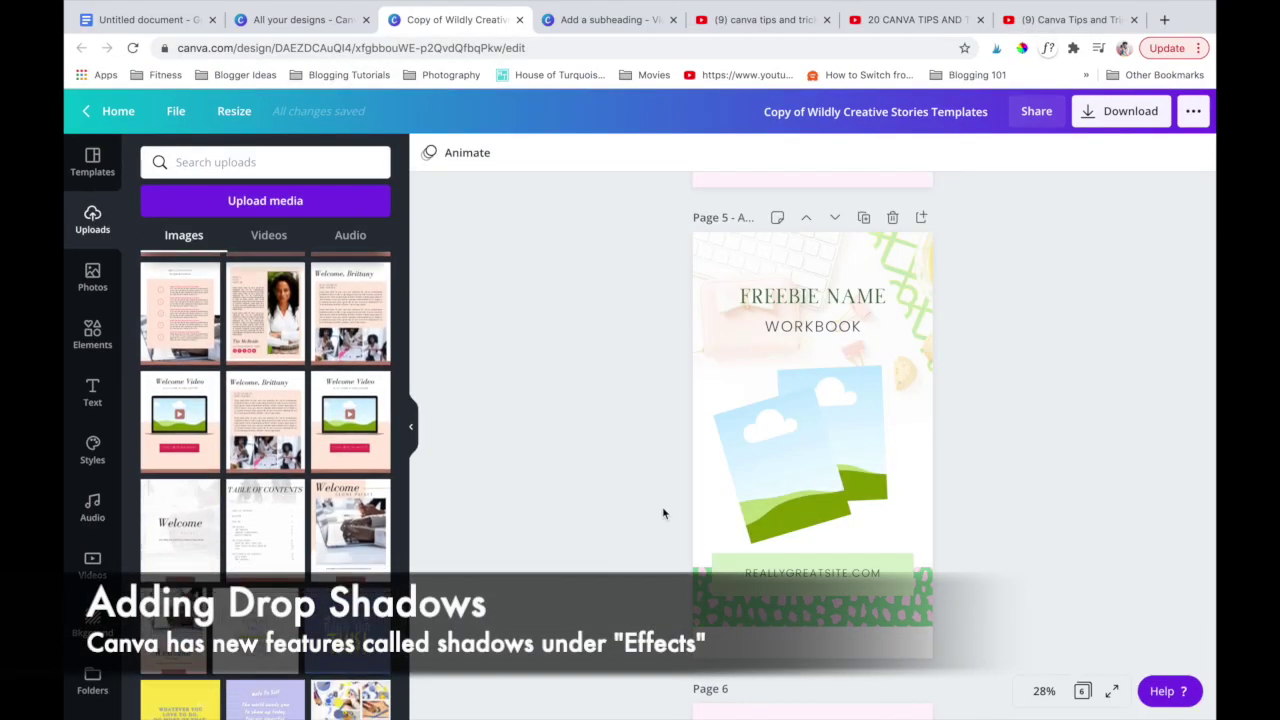
Delete both image placeholders from the Freebie Name Workbook page.
click(751, 489)
key(Delete)
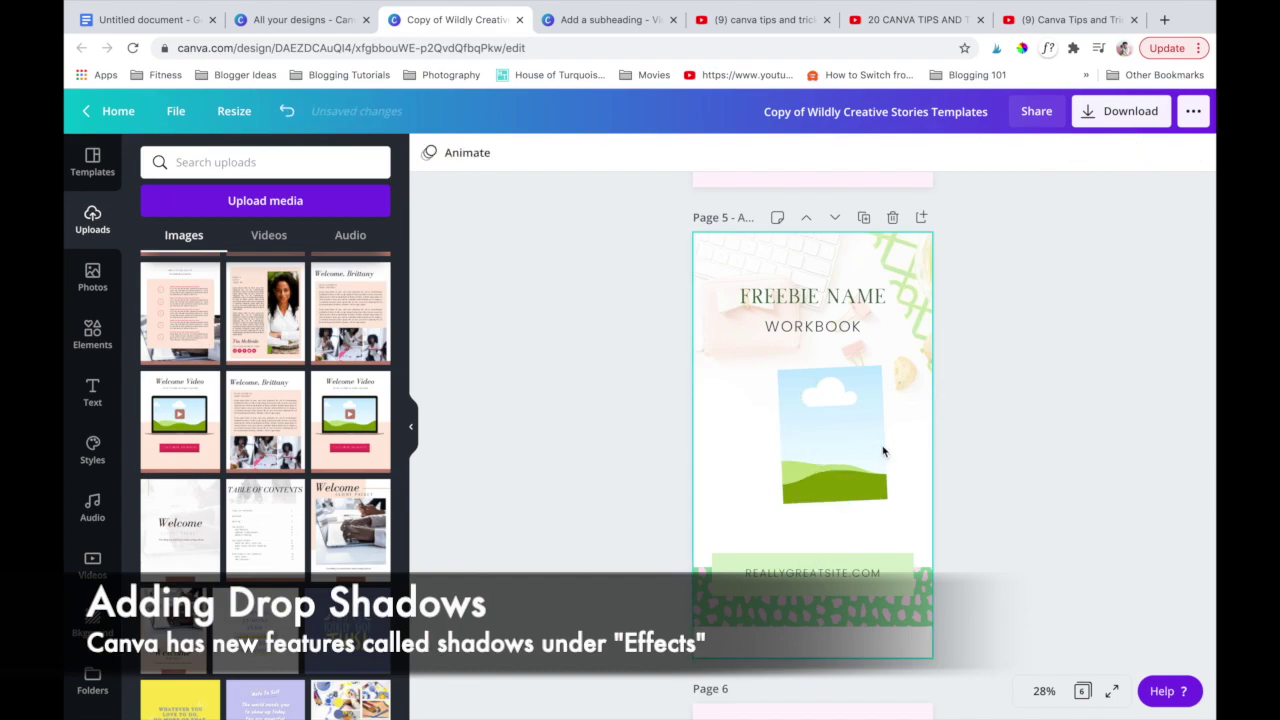
click(883, 452)
key(Delete)
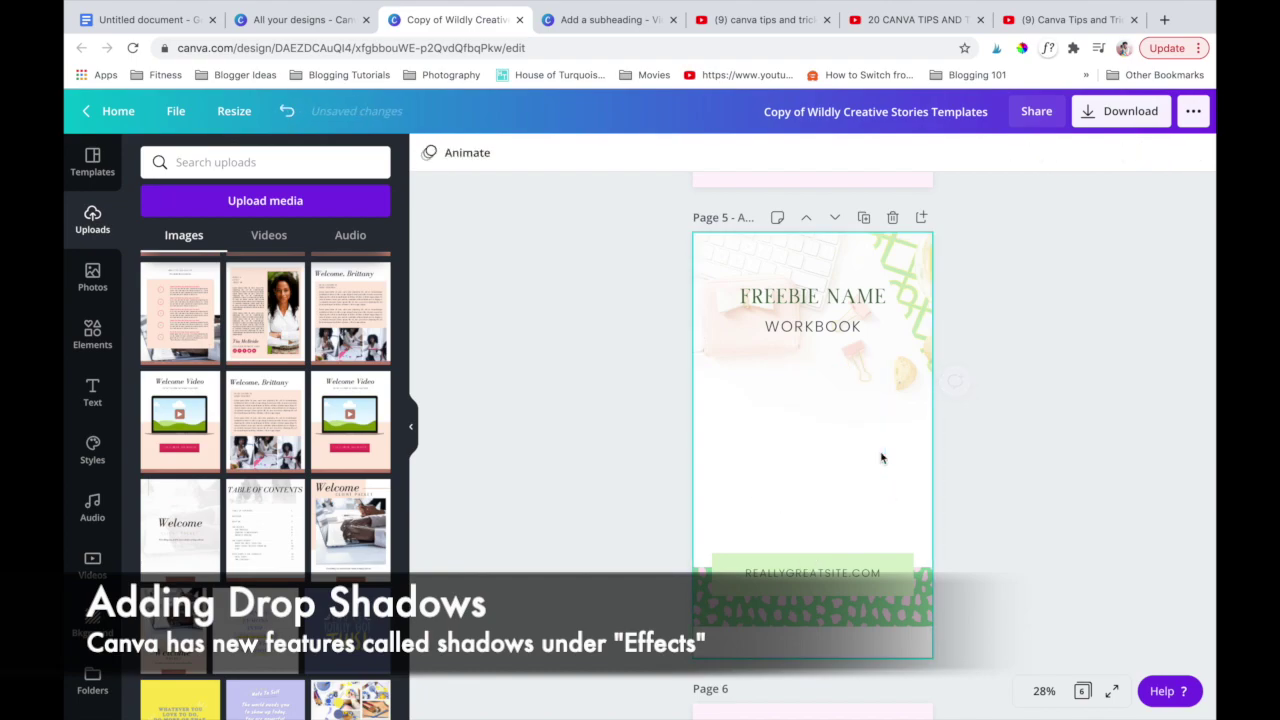
Add the Welcome Client Packet image, shrink it, move it up-left and tilt it slightly.
click(340, 549)
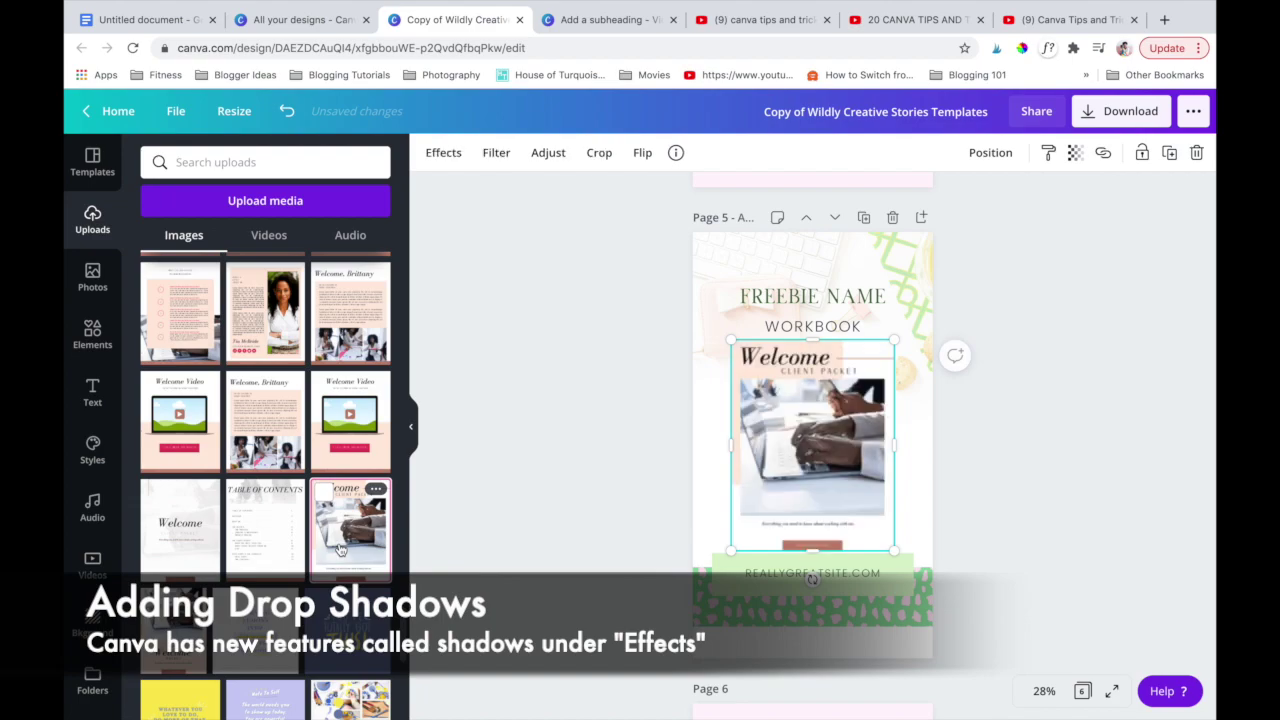
drag(744, 362, 793, 421)
drag(830, 495, 770, 460)
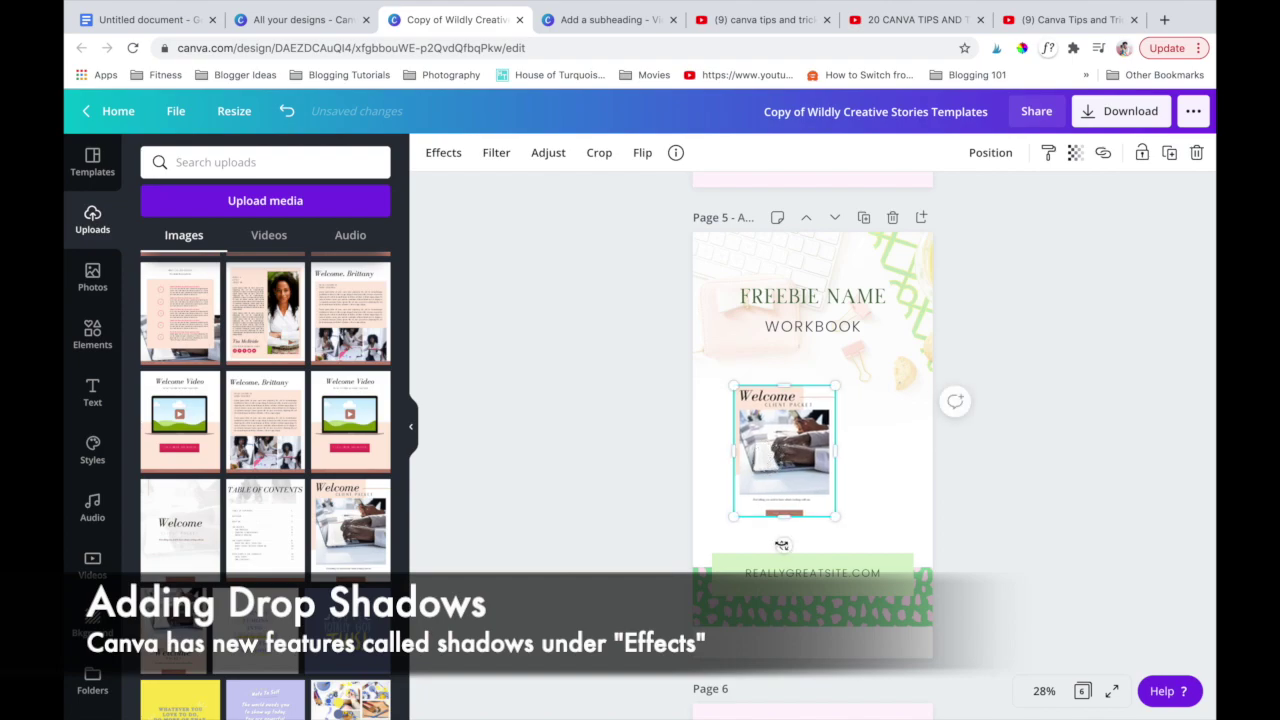
drag(794, 545, 815, 560)
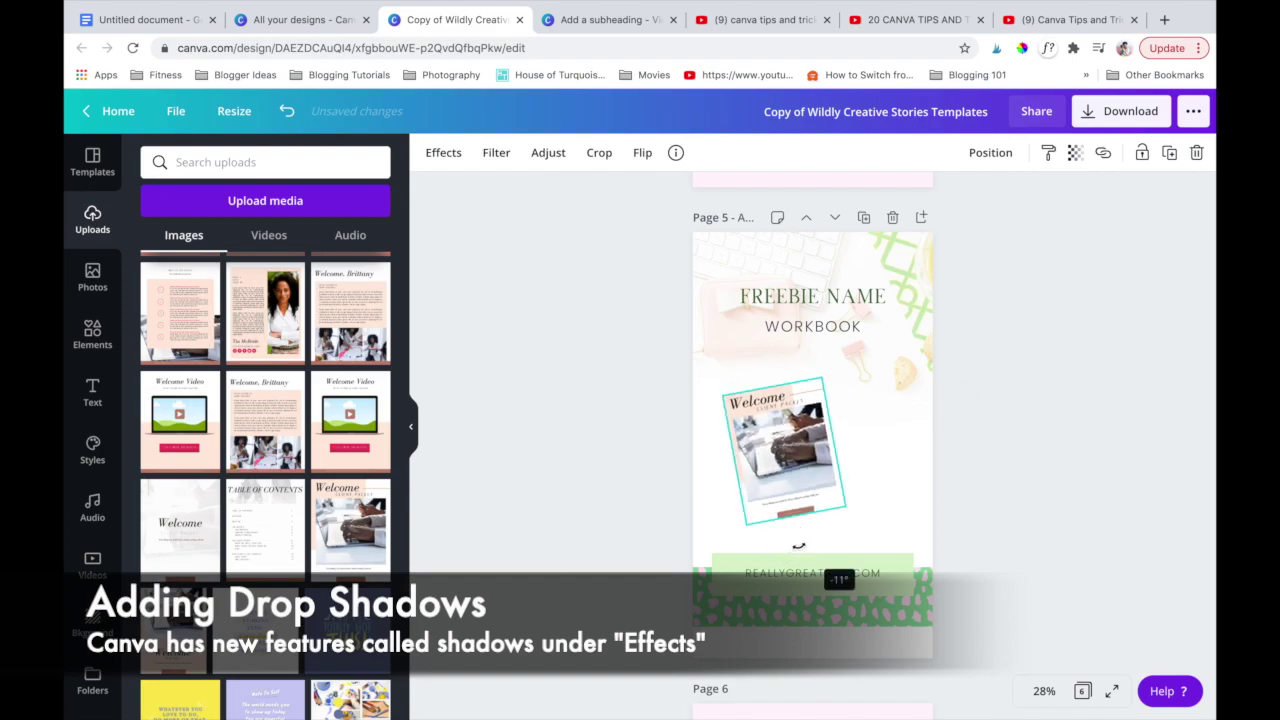
click(444, 154)
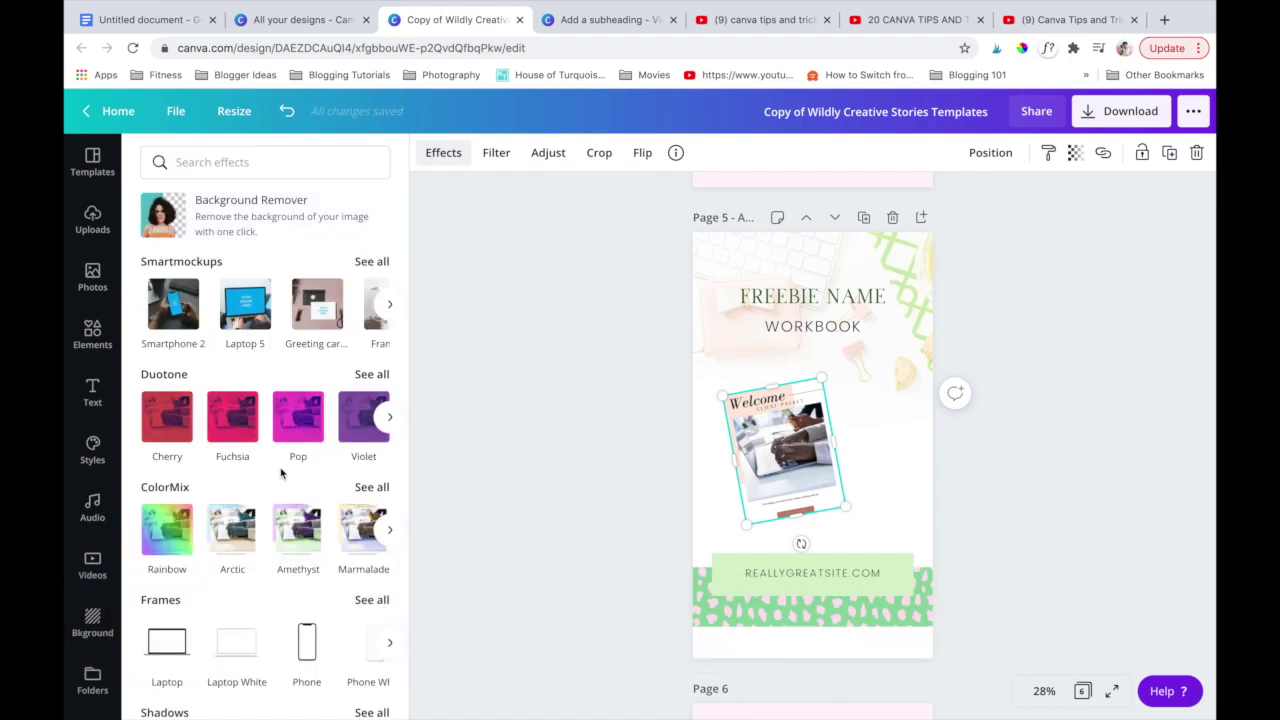
scroll(290, 450, down, 5)
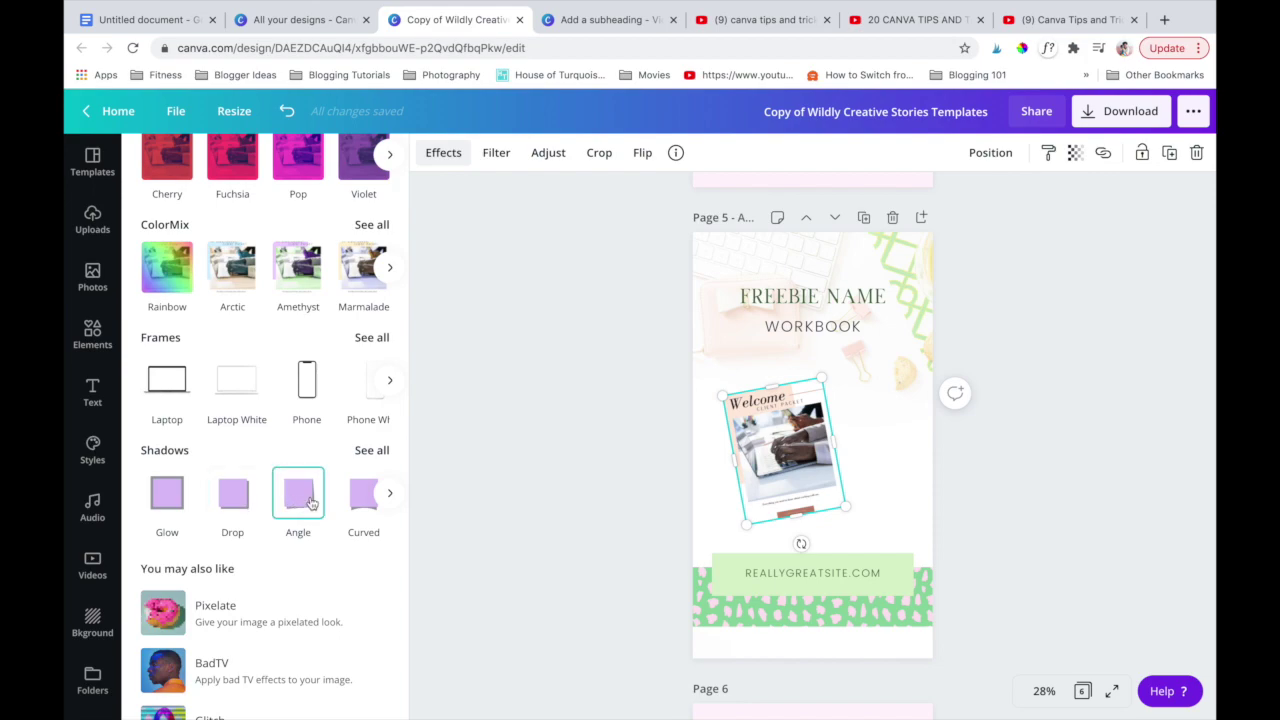
Preview Drop, Angle, Curved, Page Lift and Backdrop shadows, then apply Glow to the Welcome image.
click(372, 451)
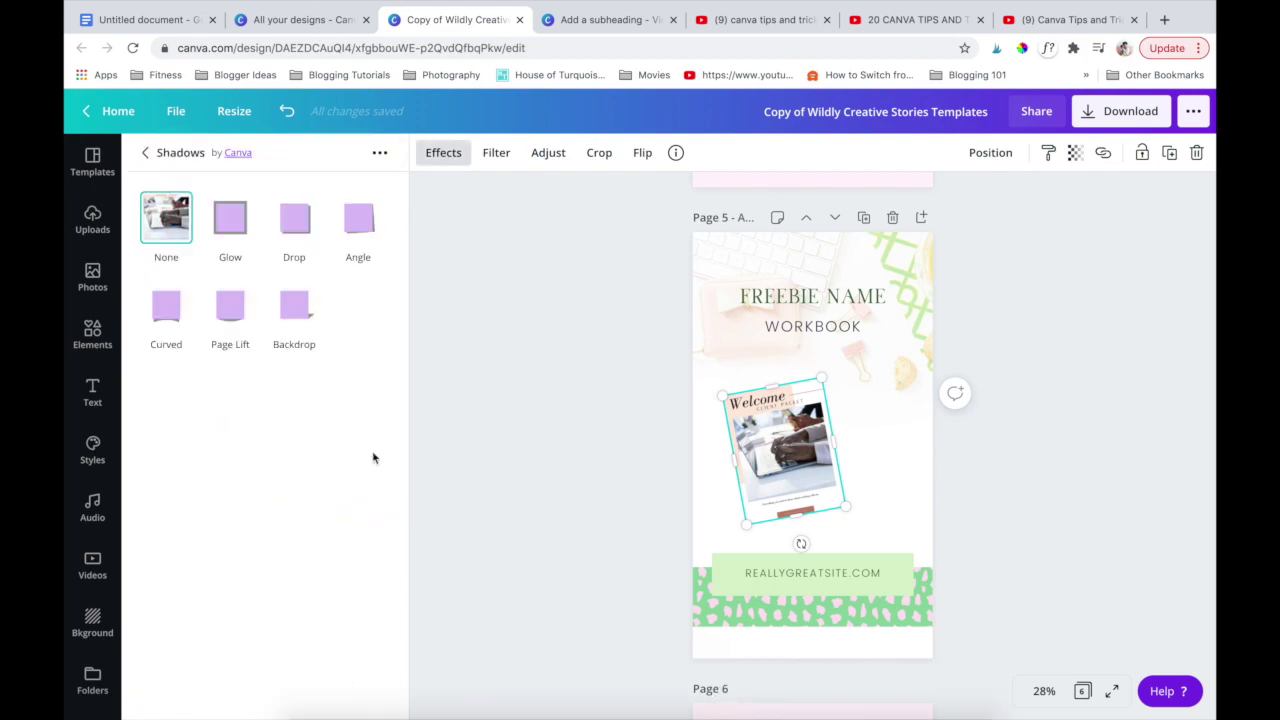
click(230, 225)
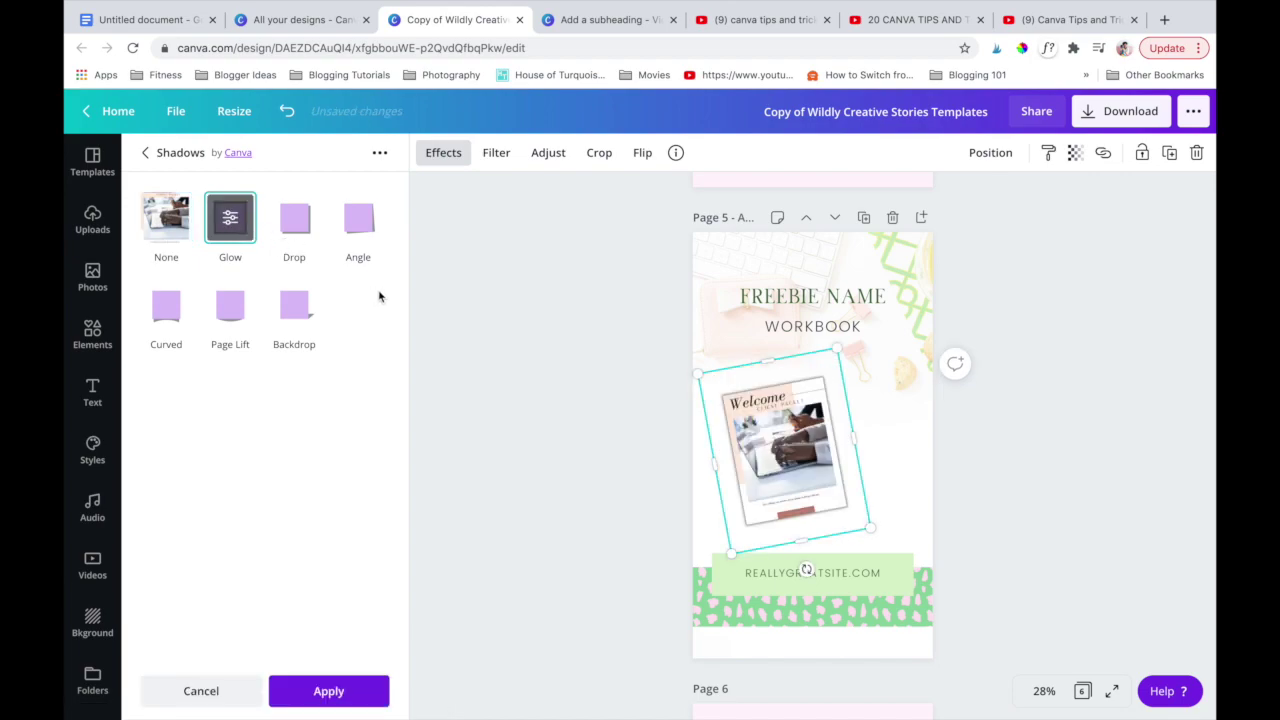
click(295, 236)
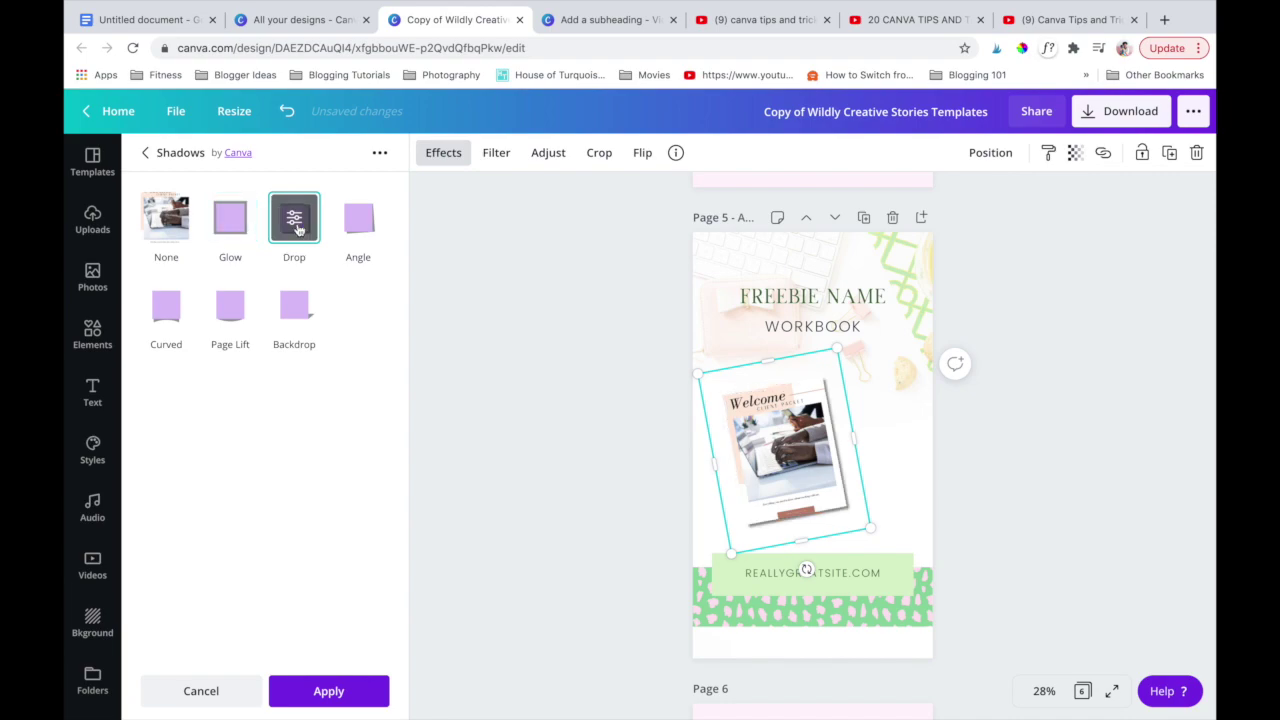
click(379, 229)
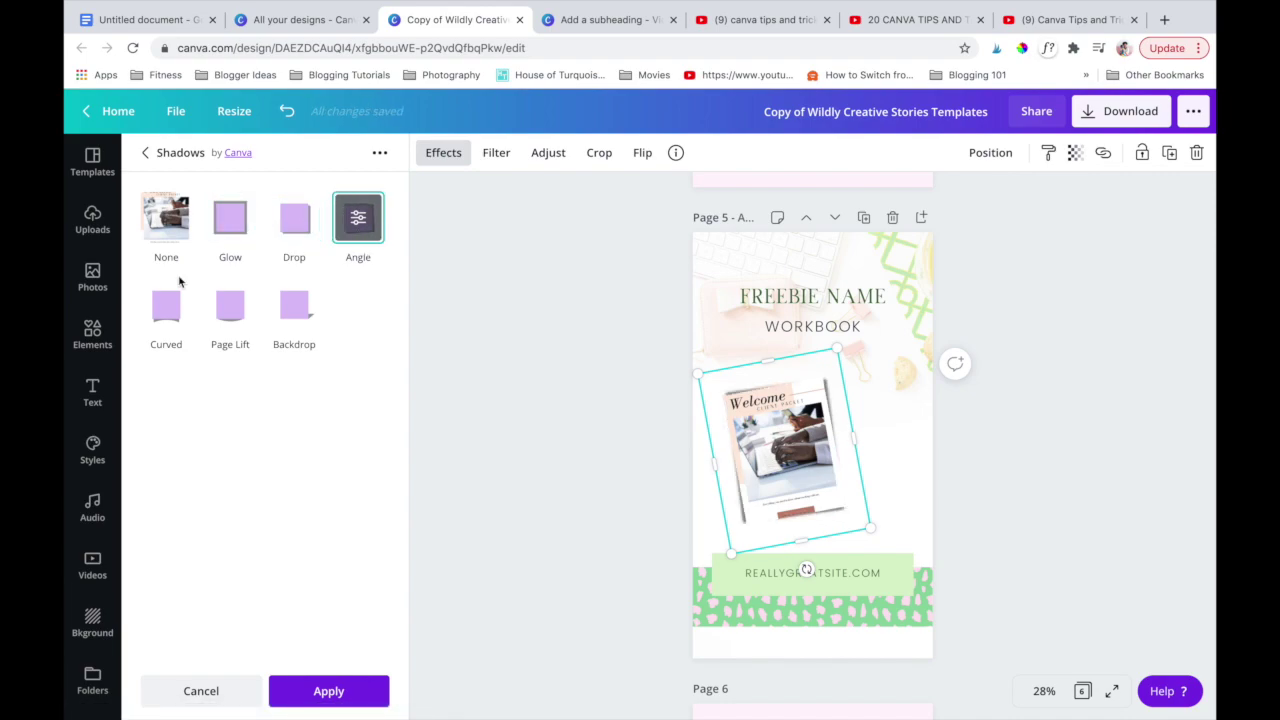
click(165, 322)
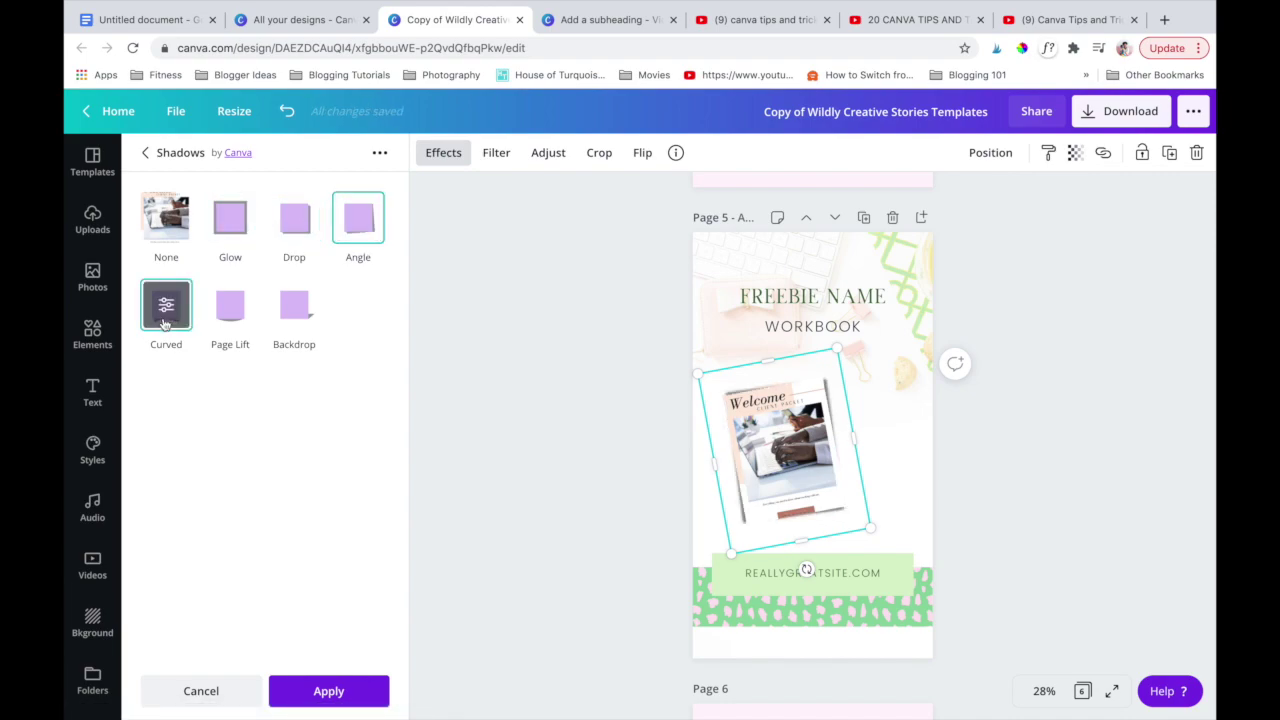
click(231, 321)
click(289, 320)
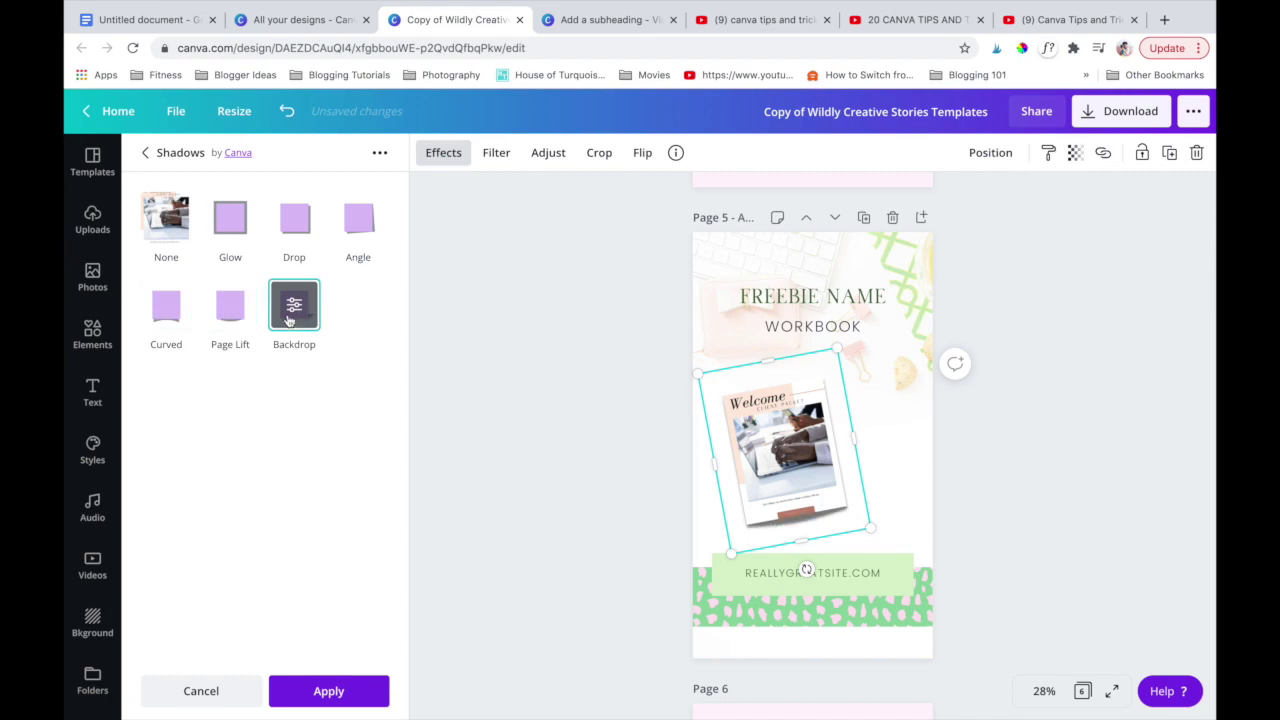
click(294, 232)
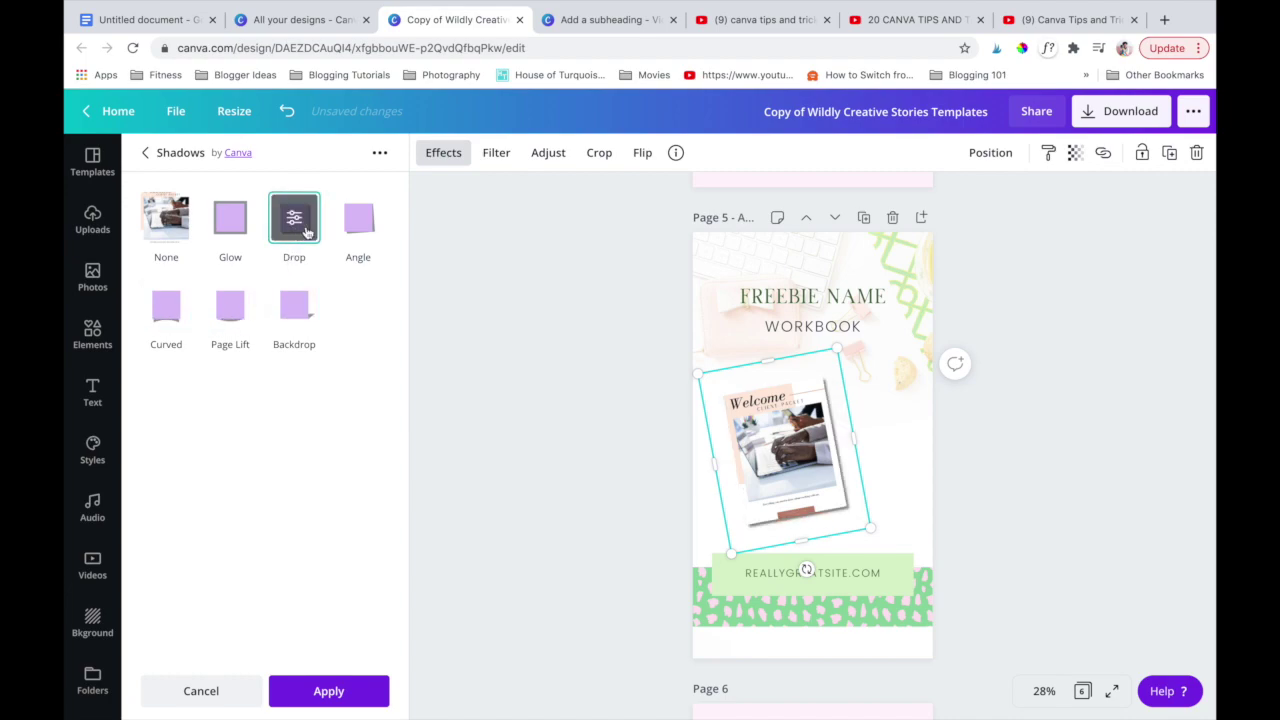
click(234, 233)
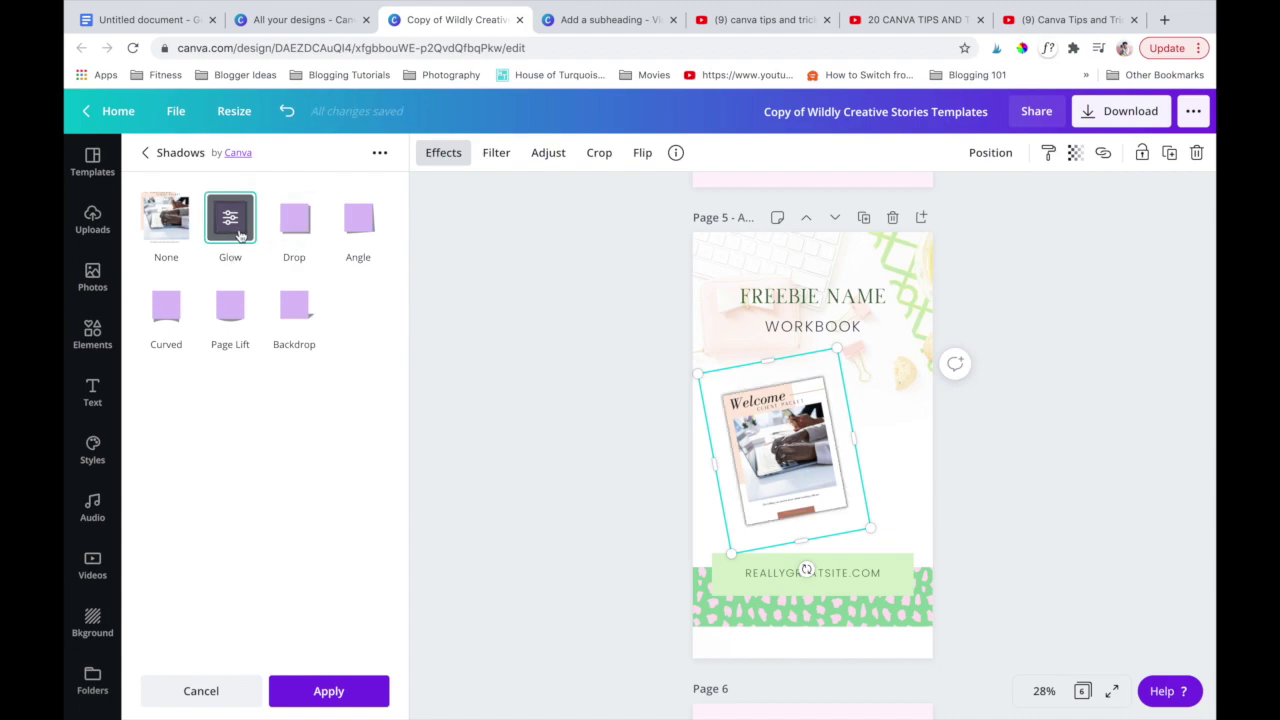
click(314, 694)
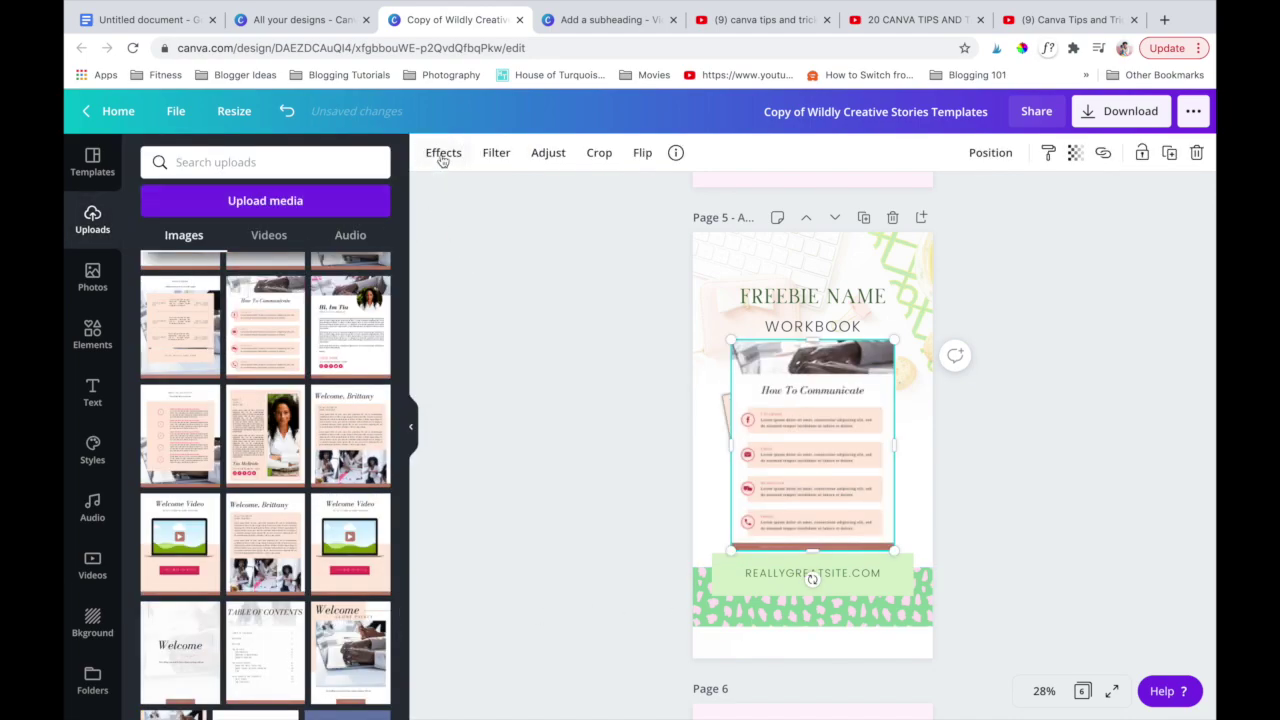
Give the How To Communicate image a Glow shadow effect.
click(443, 156)
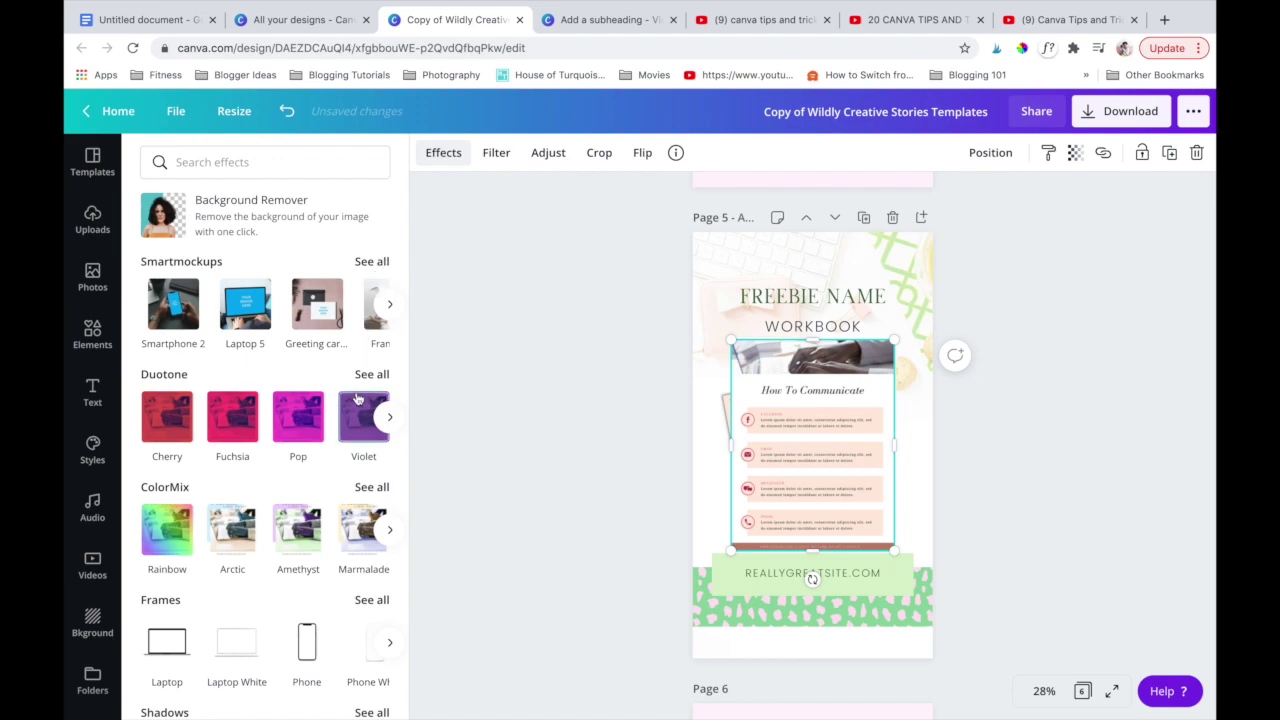
scroll(365, 450, down, 3)
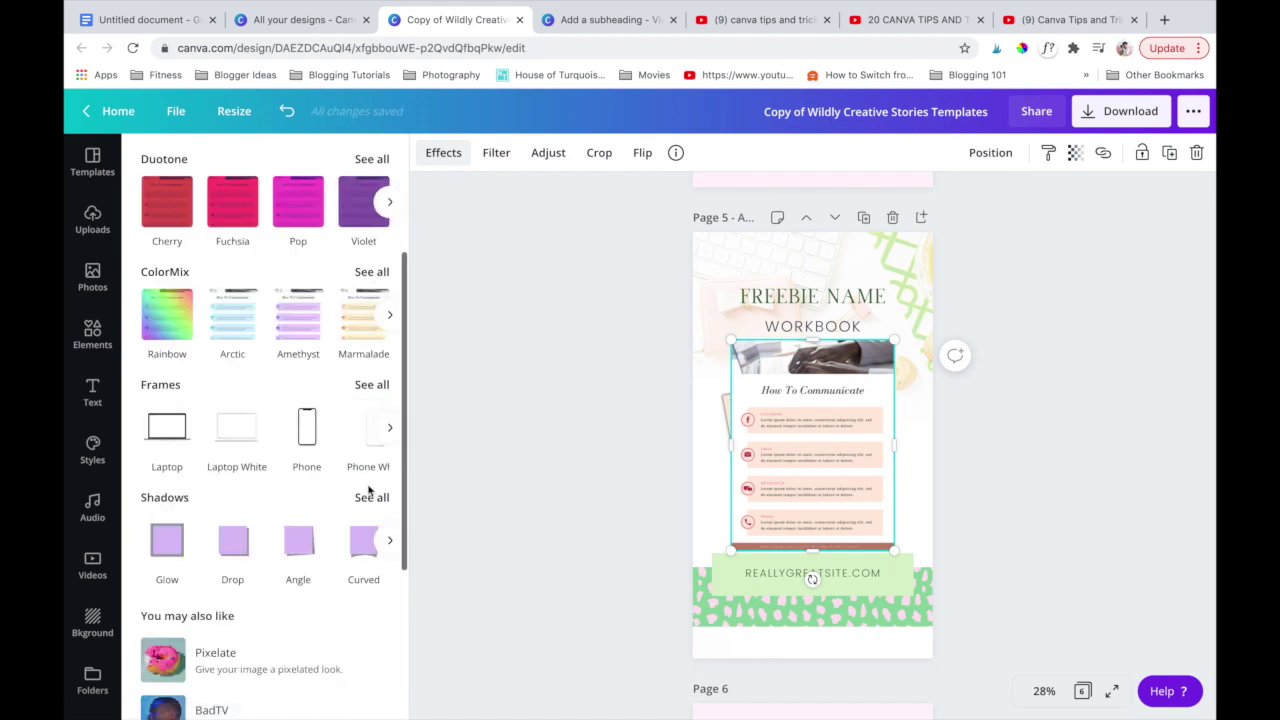
scroll(369, 489, up, 1)
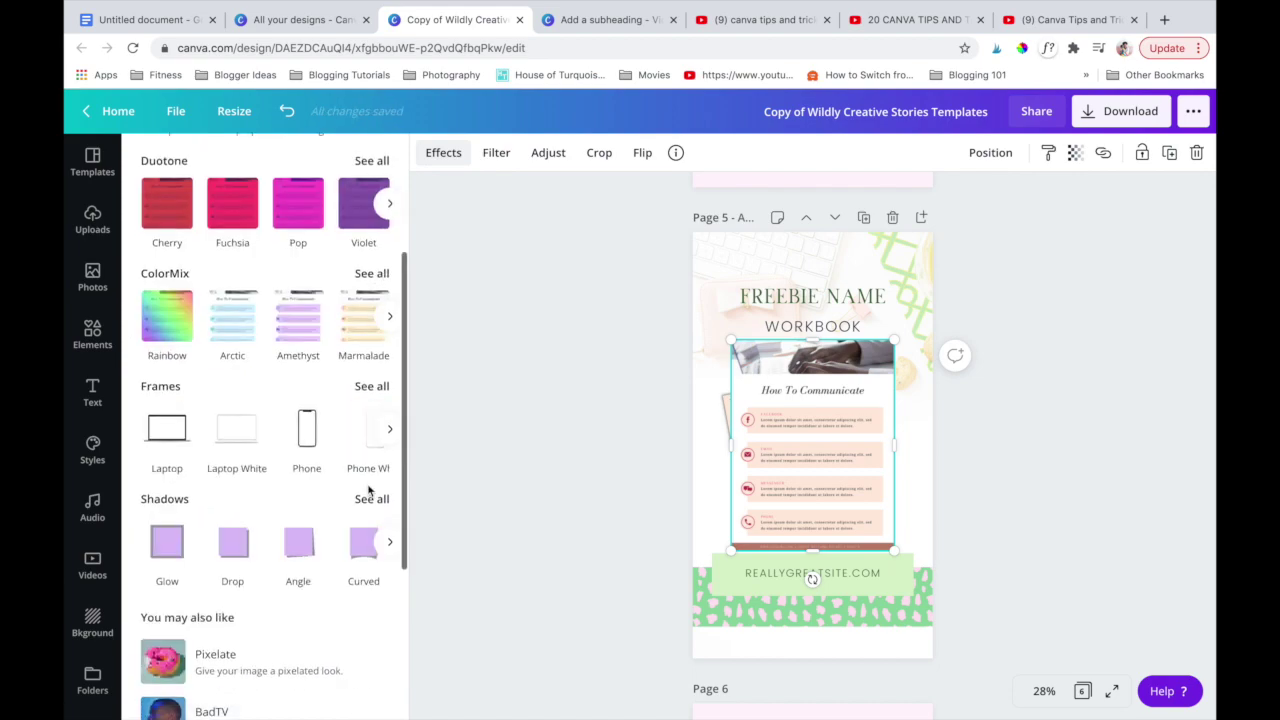
click(371, 500)
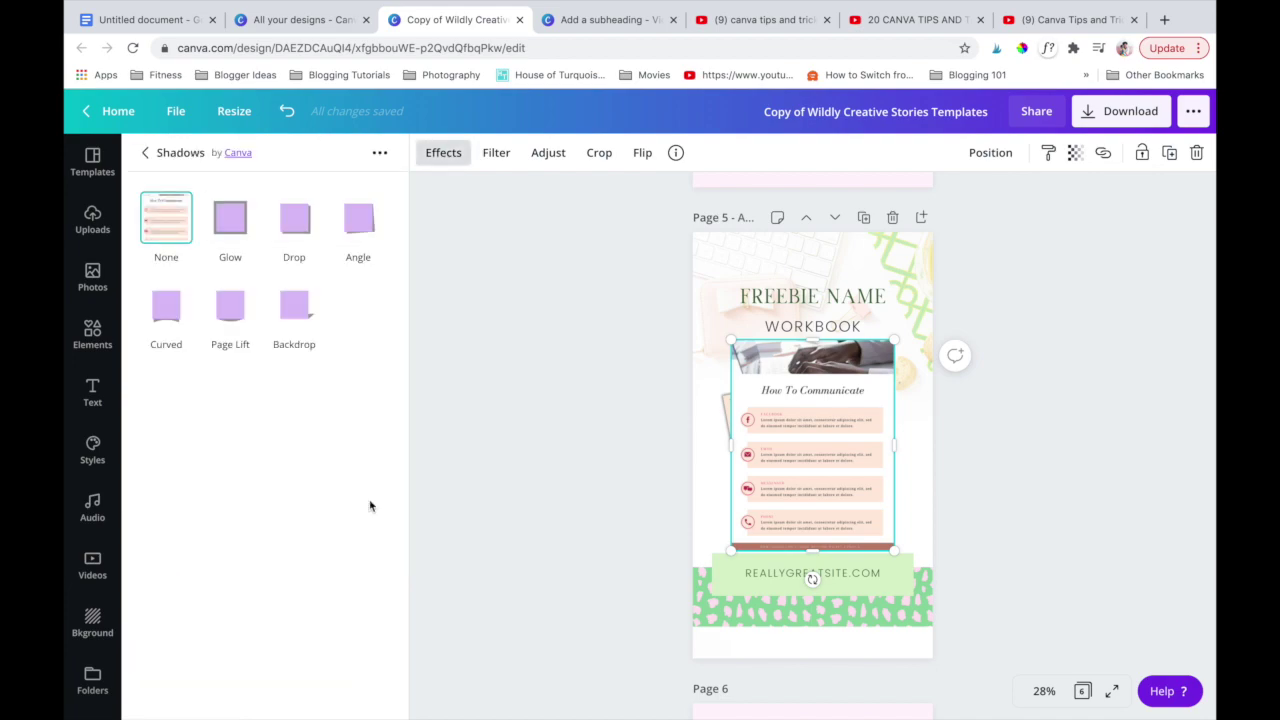
click(231, 229)
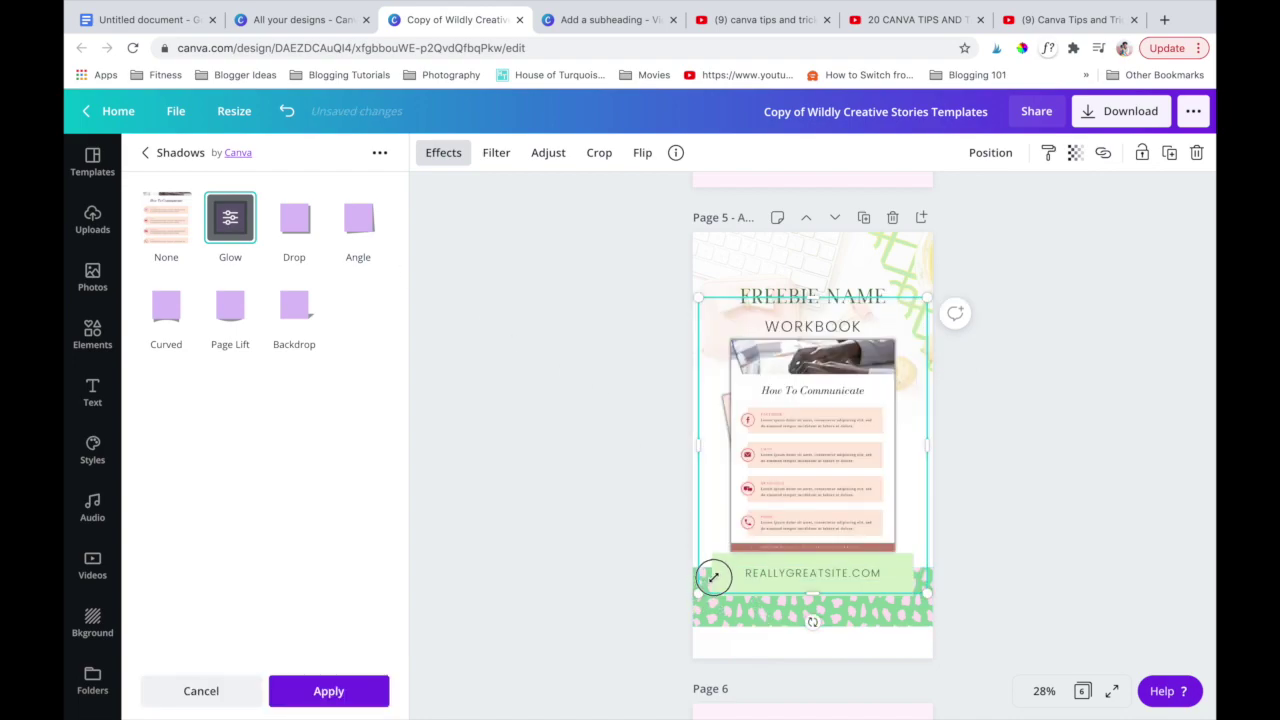
Shrink, tilt and lower the image, then send it backward behind the Welcome image.
drag(728, 566, 772, 494)
drag(837, 528, 829, 523)
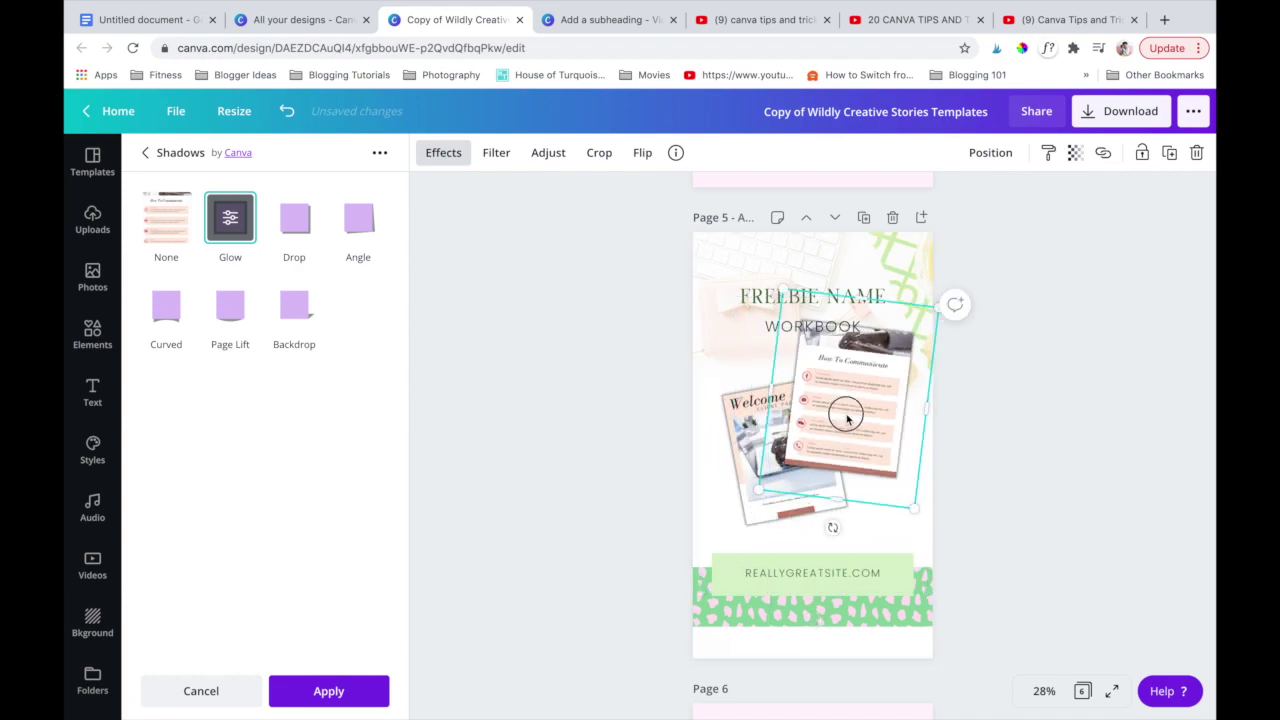
drag(838, 469, 837, 481)
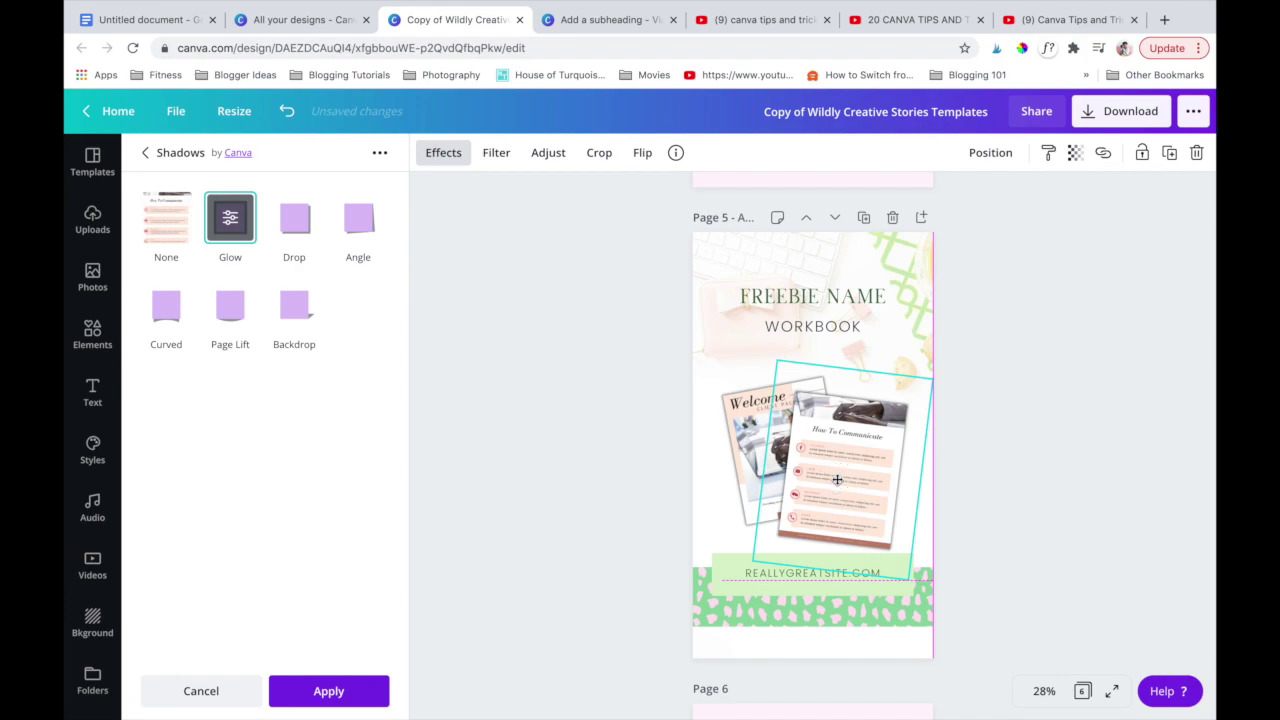
click(990, 153)
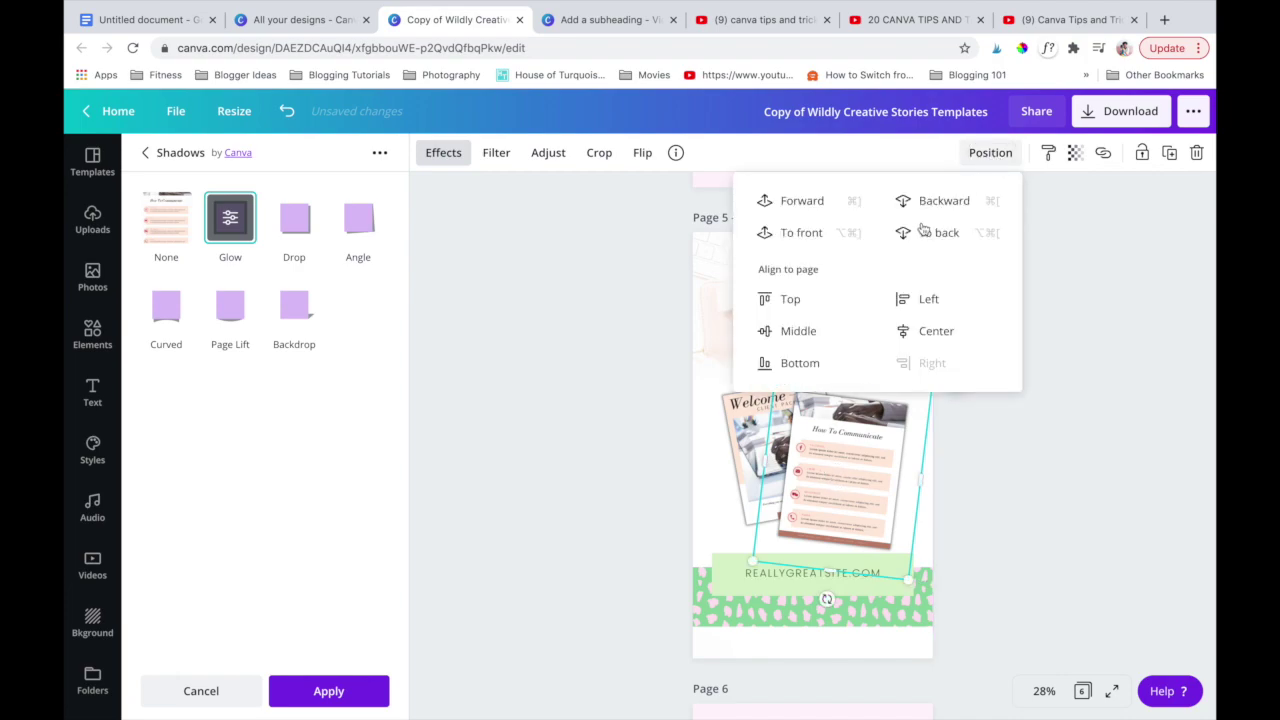
click(934, 208)
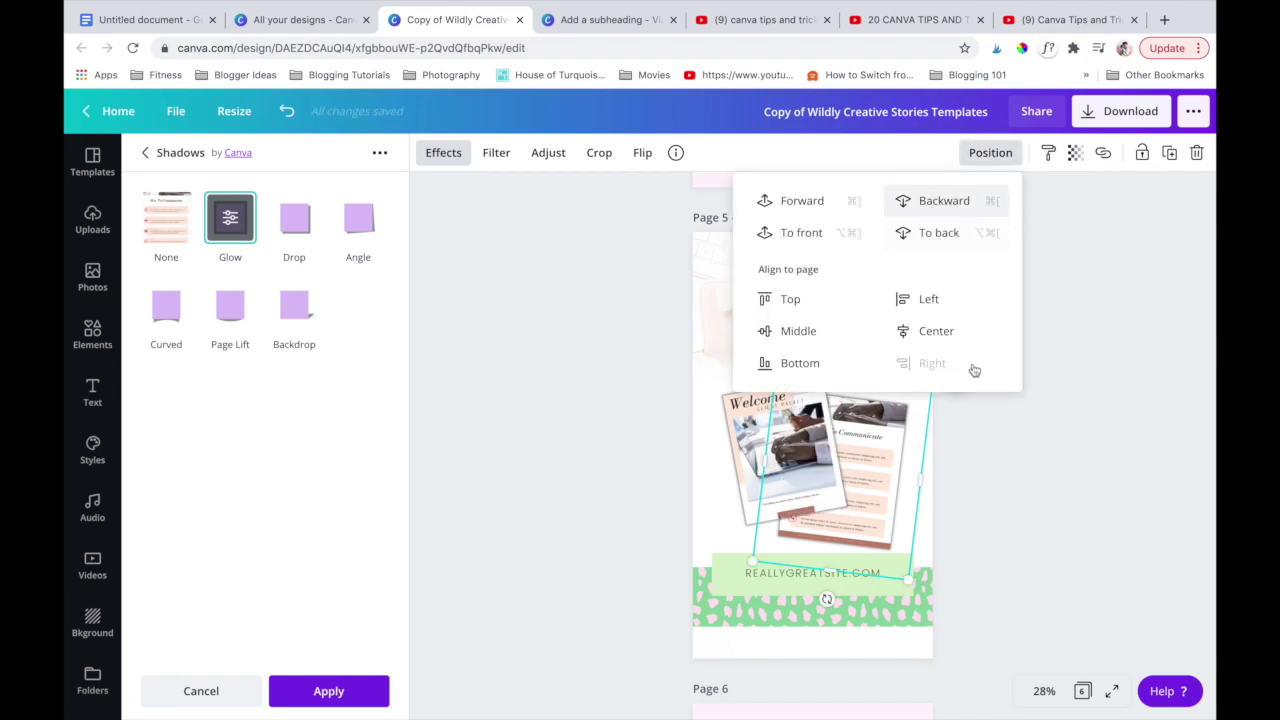
click(1018, 490)
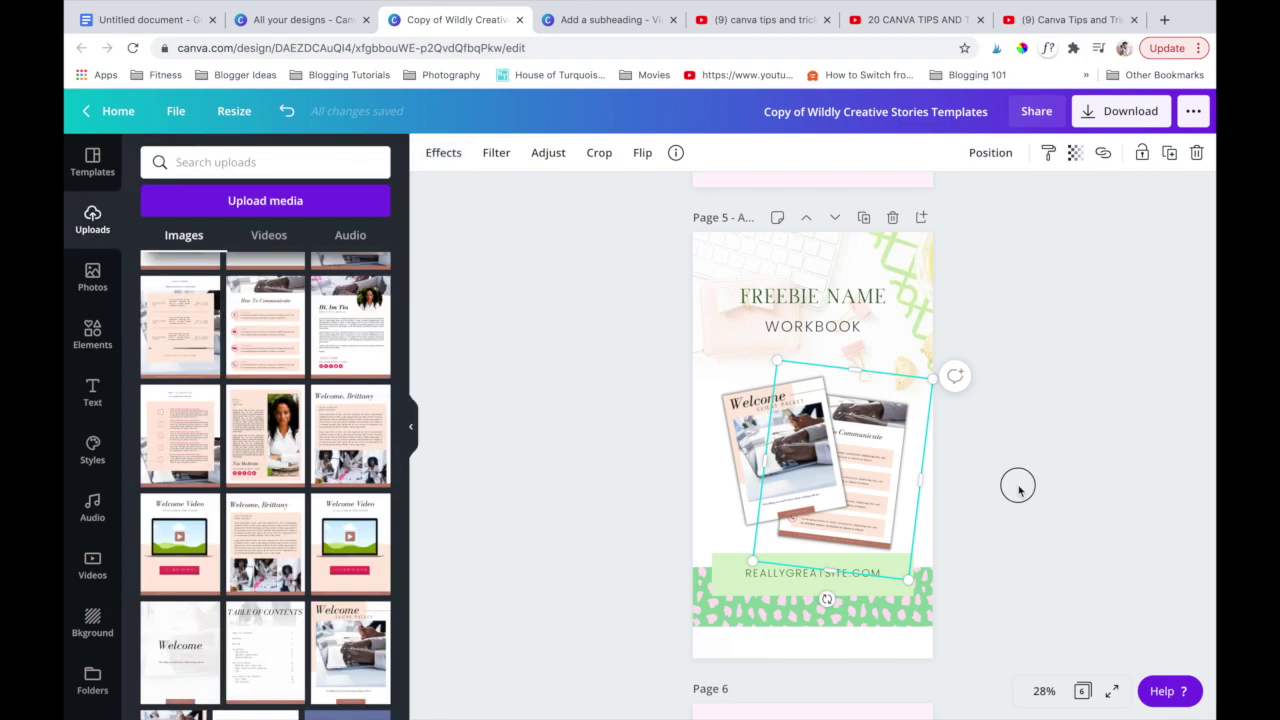
click(1018, 488)
drag(1024, 451, 790, 456)
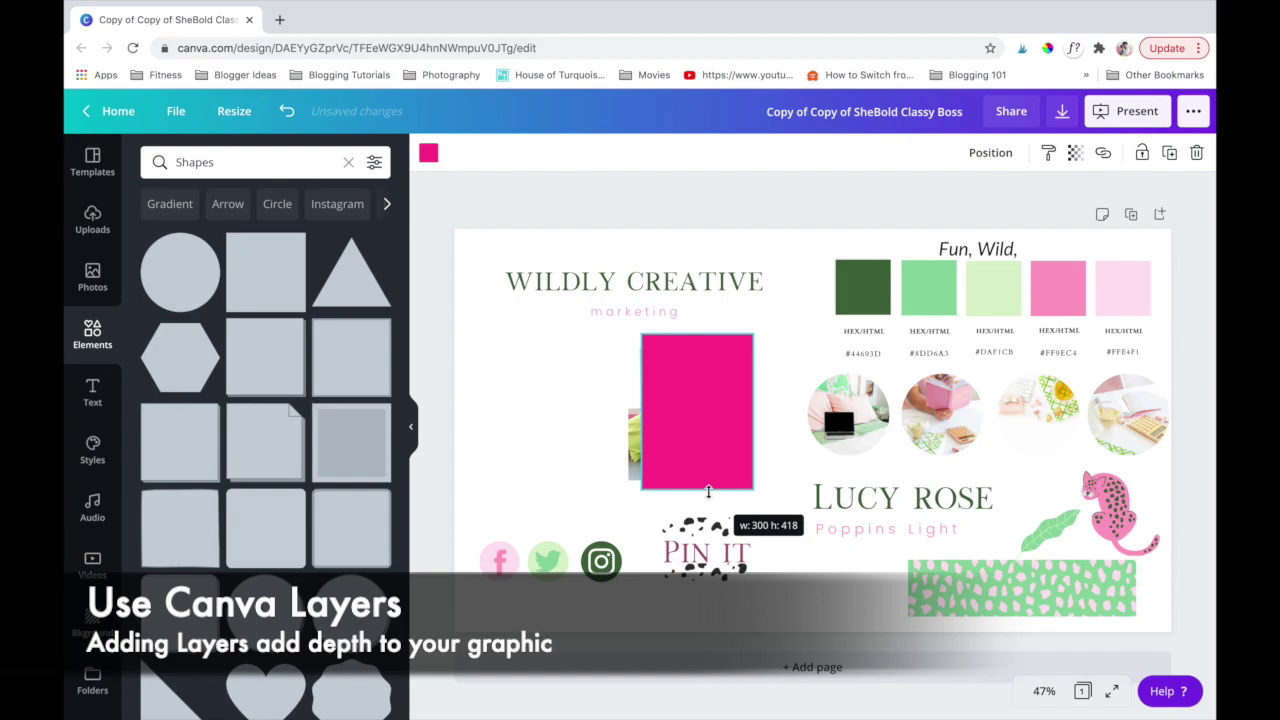
Send the pink rectangle backward behind the photo and narrow it.
click(991, 152)
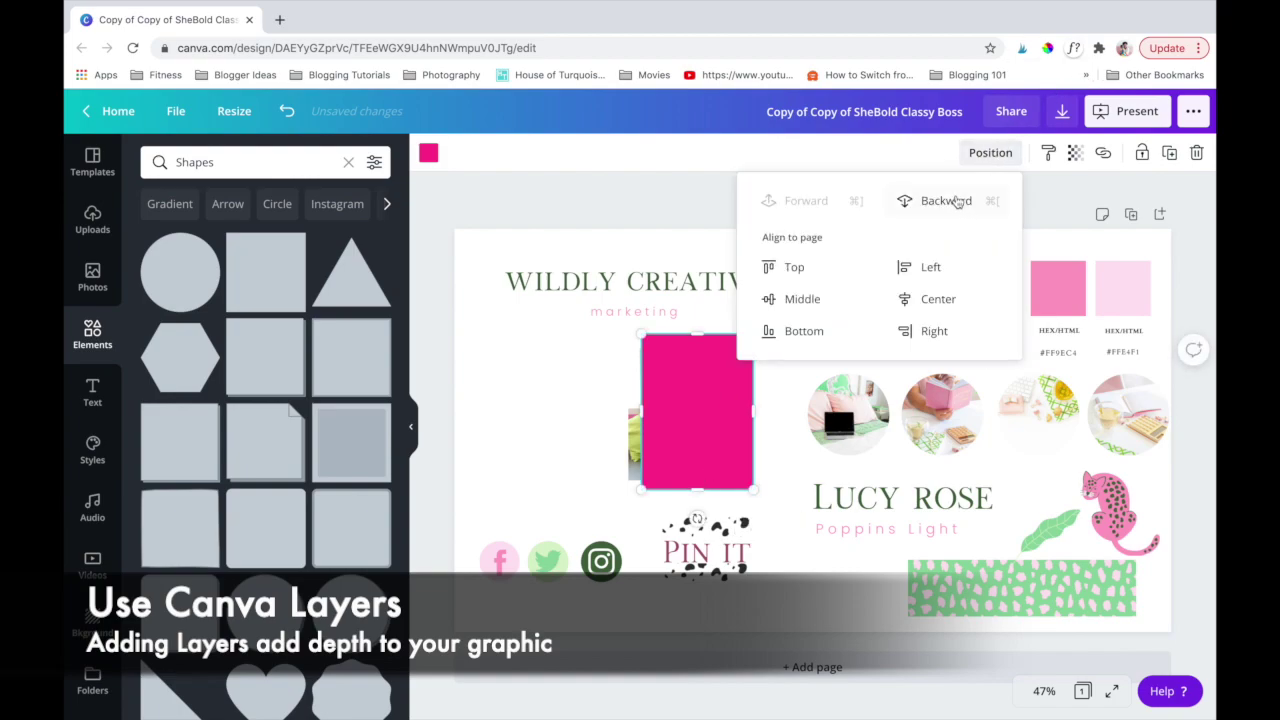
click(938, 204)
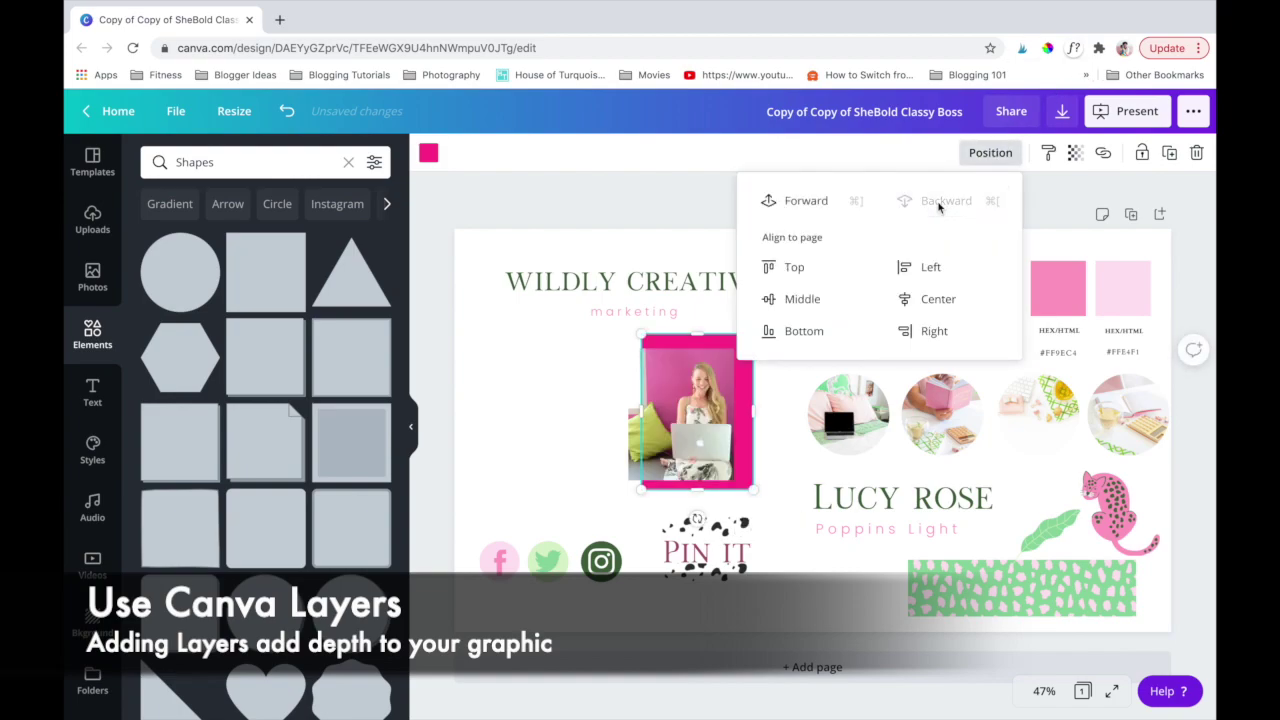
drag(755, 412, 751, 408)
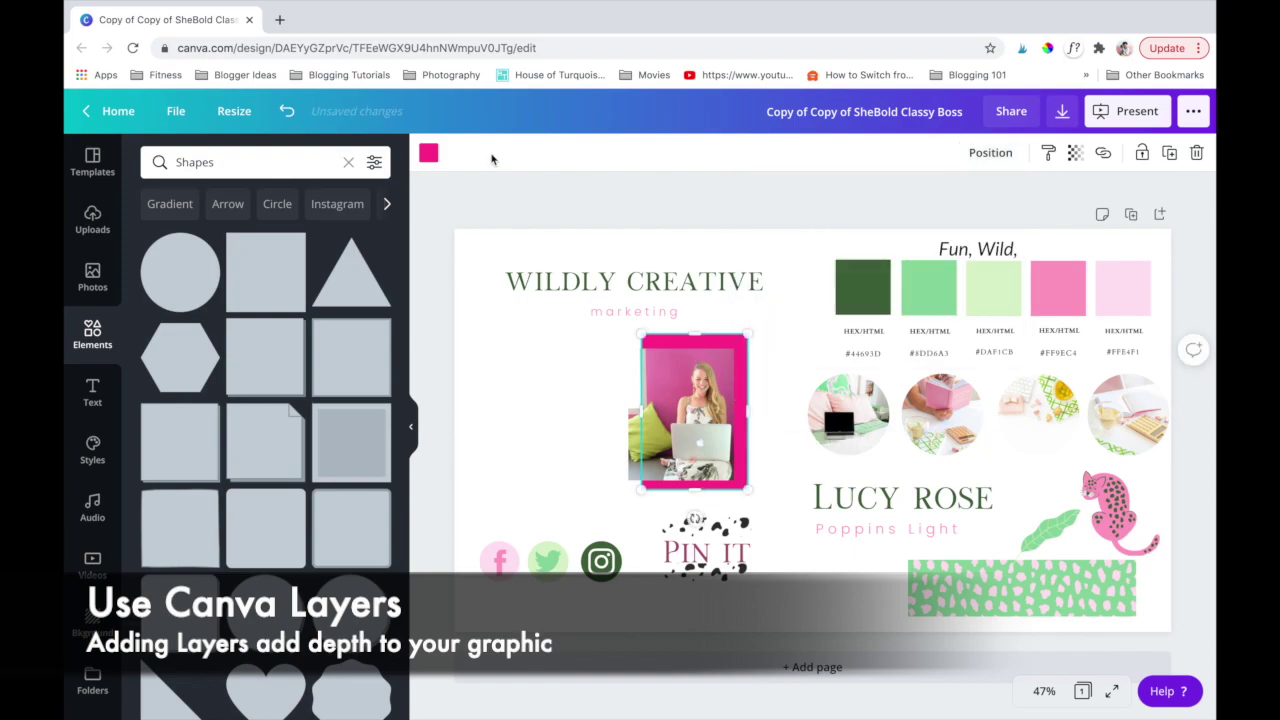
Recolour the rectangle light green #DAF1CB and trim its top and sides to fit.
click(428, 154)
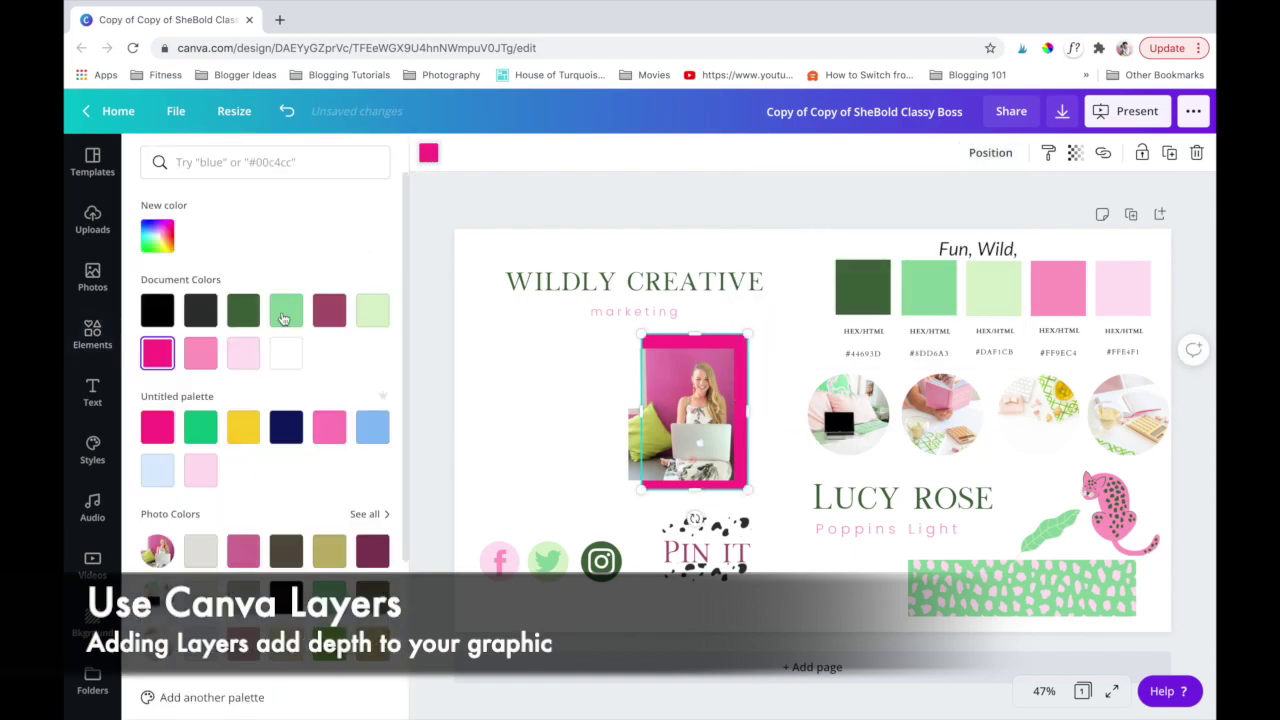
click(372, 310)
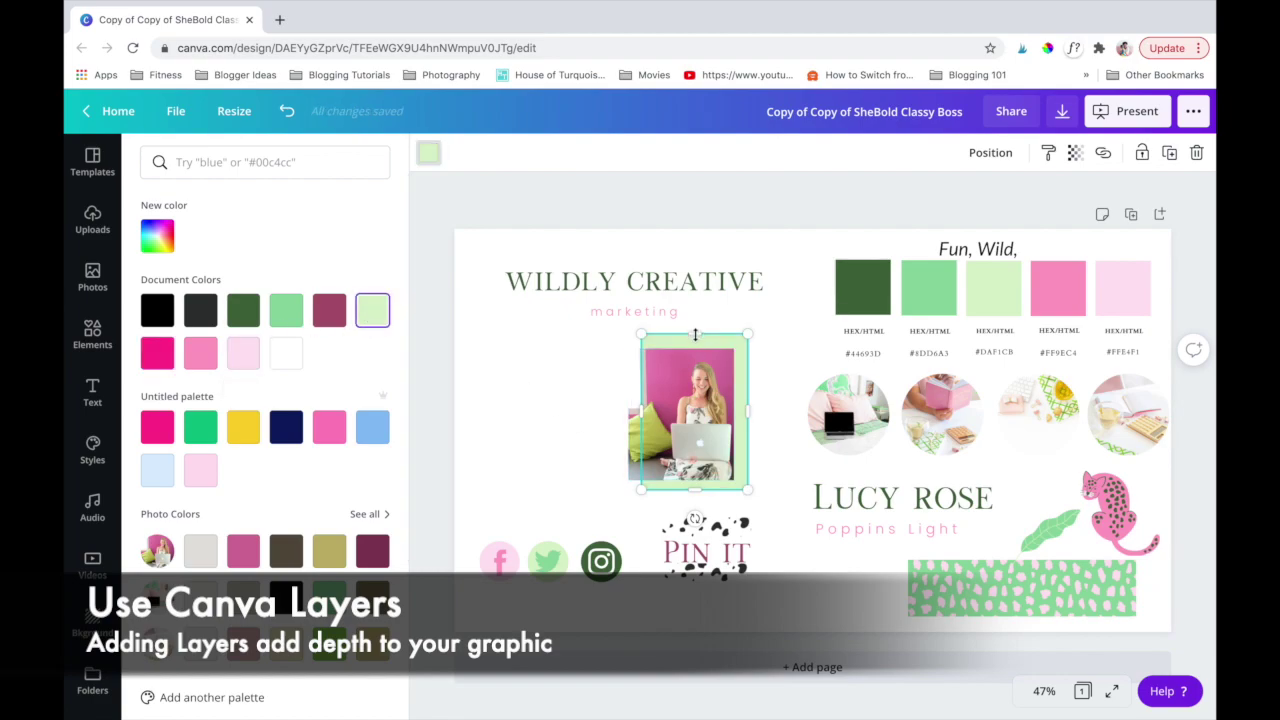
drag(695, 334, 695, 333)
drag(749, 413, 744, 413)
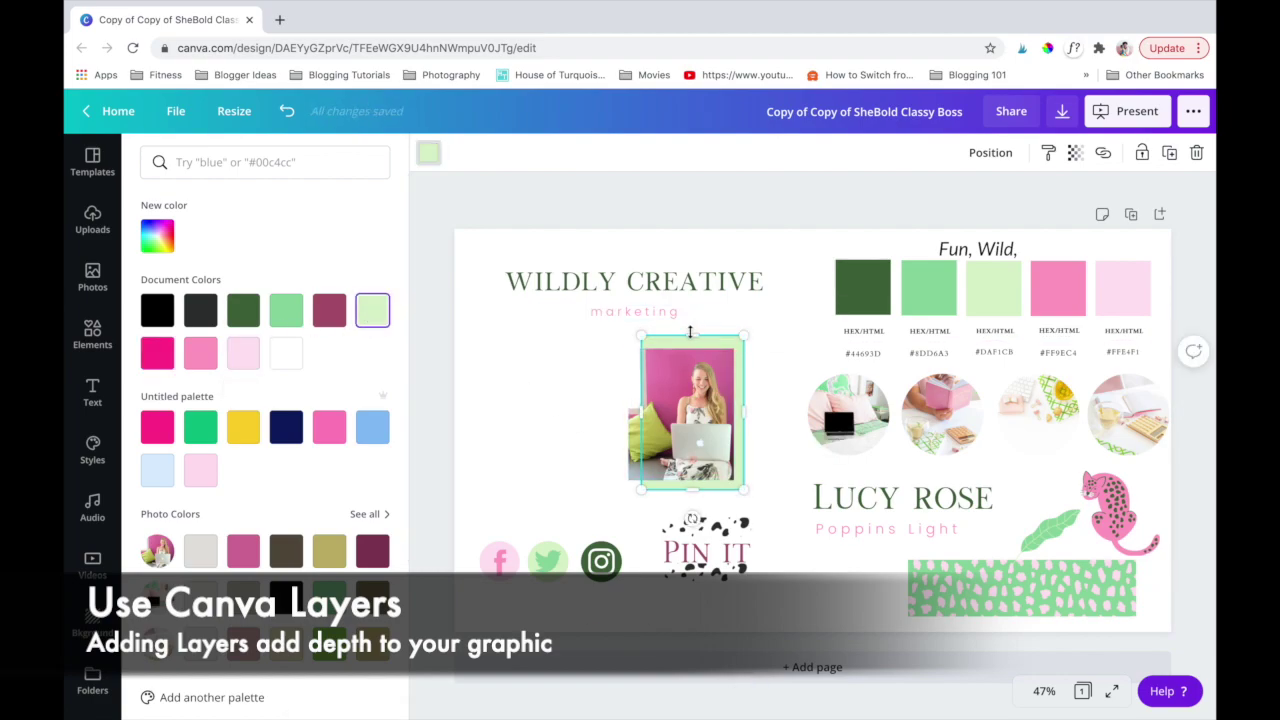
drag(691, 334, 690, 336)
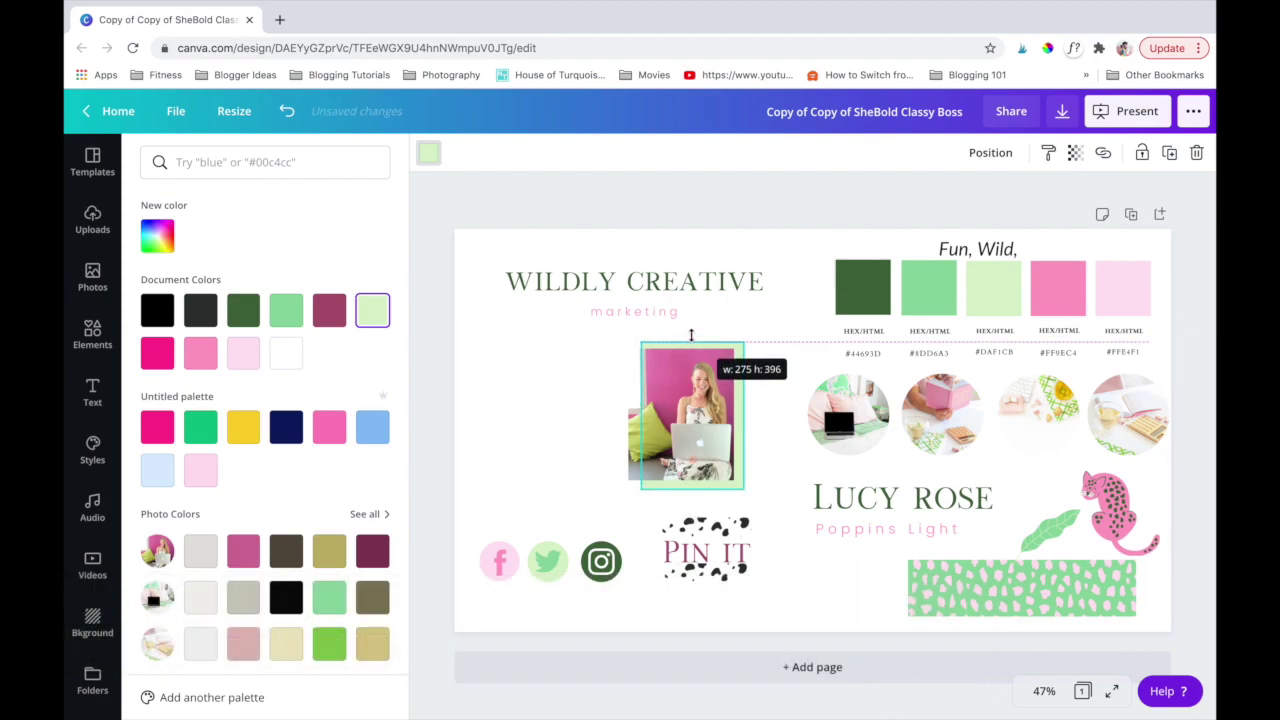
click(523, 406)
scroll(342, 295, down, 2)
Add a square outline shape and size it over the laptop photo.
scroll(342, 295, down, 3)
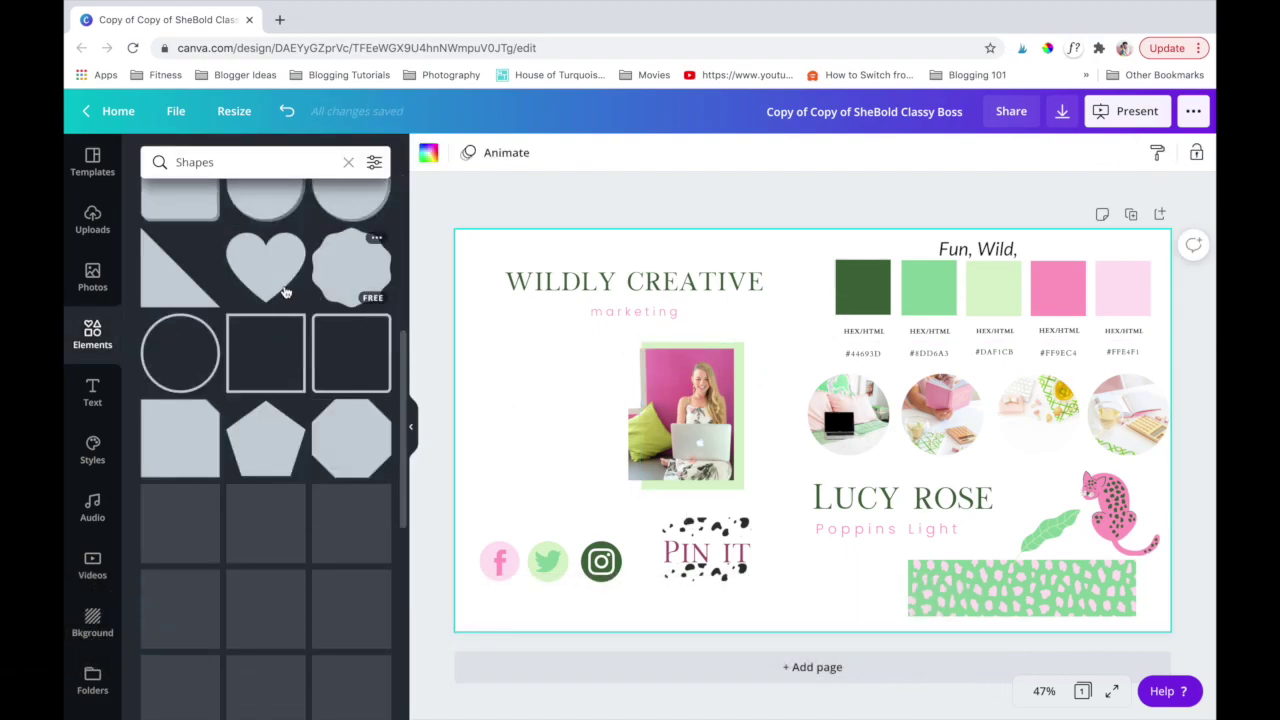
click(268, 355)
drag(791, 400, 599, 400)
drag(508, 313, 634, 443)
mouse_move(664, 487)
mouse_down()
mouse_move(645, 414)
mouse_move(655, 392)
mouse_move(675, 502)
mouse_move(675, 489)
mouse_up()
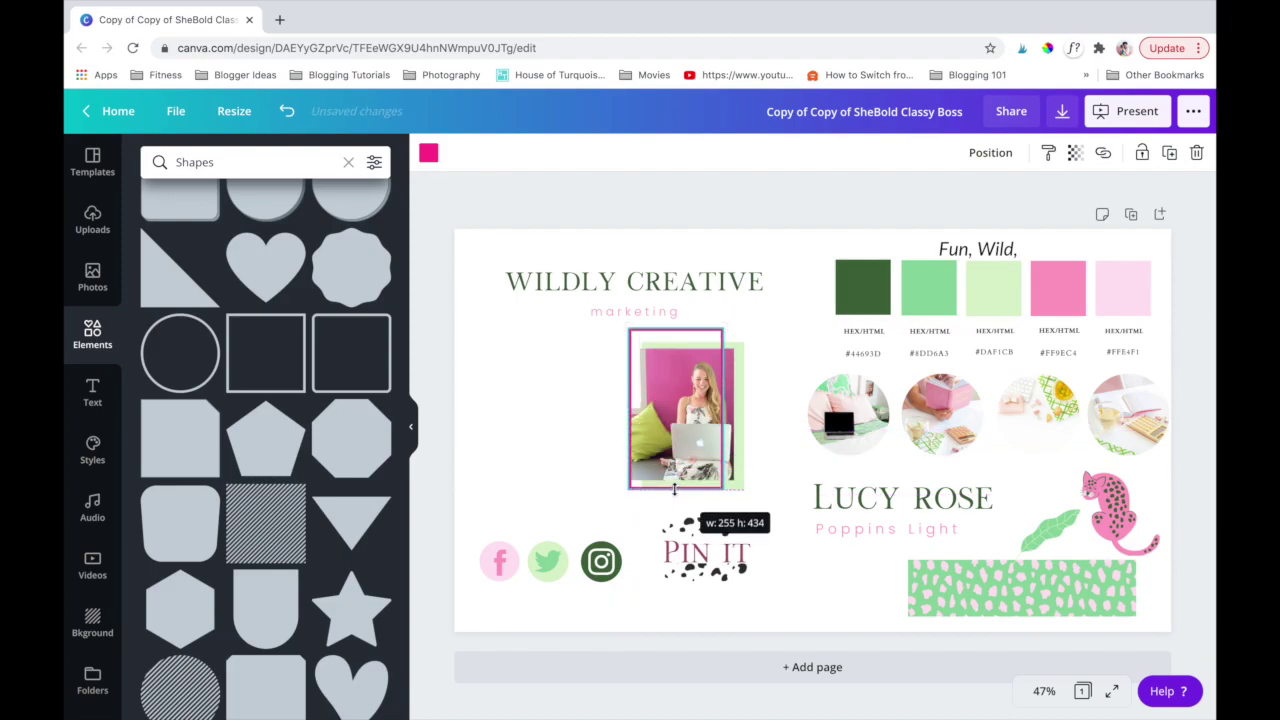
drag(629, 413, 623, 413)
Colour the outline light pink and send it behind the photo.
click(428, 152)
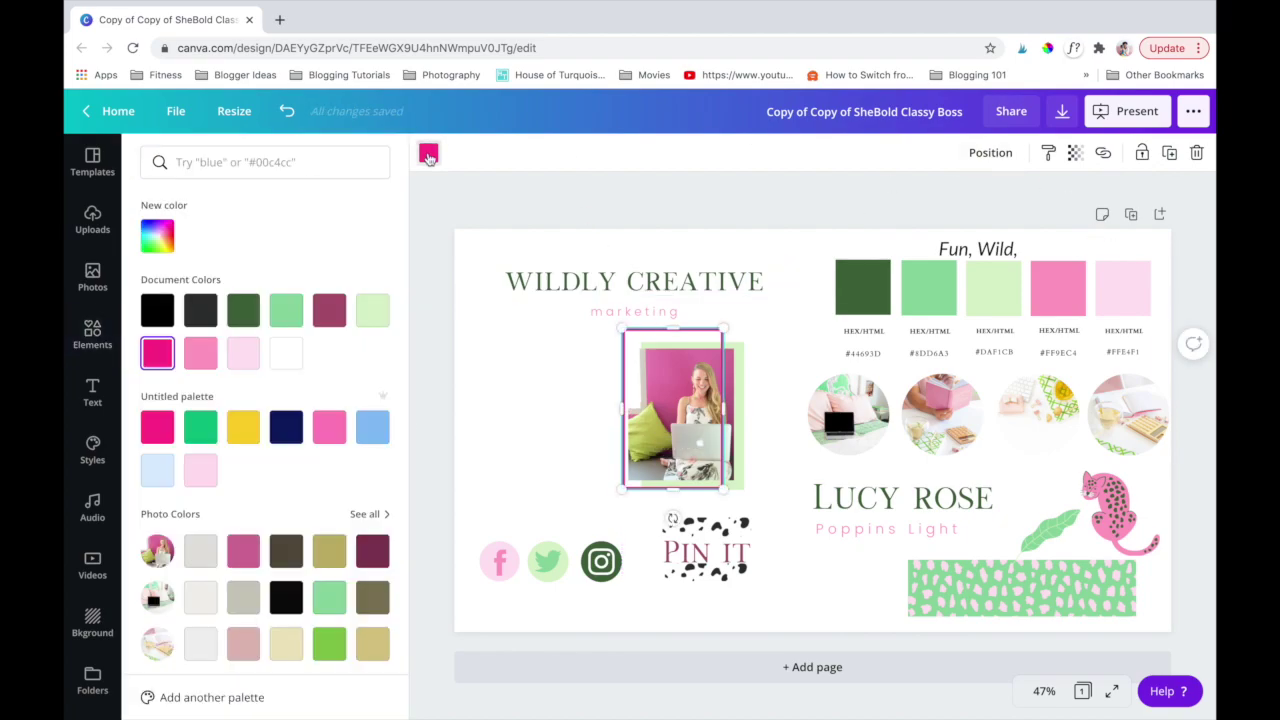
click(200, 355)
click(993, 160)
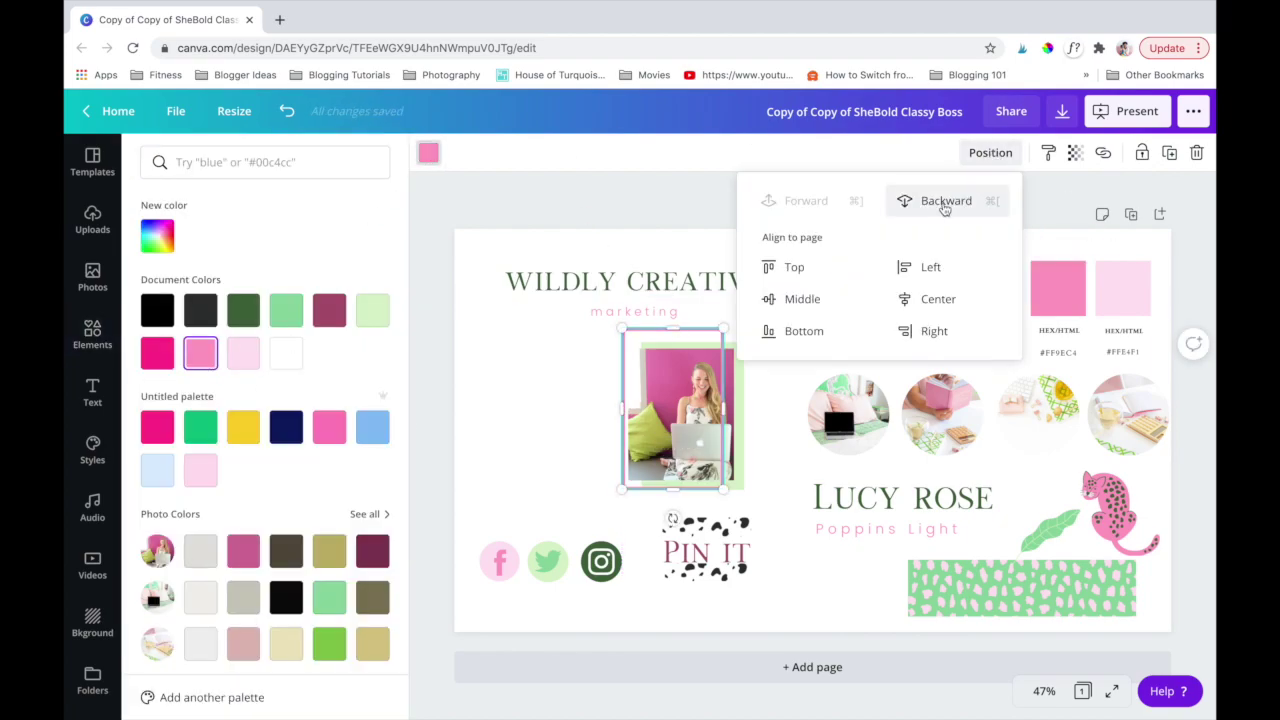
click(944, 203)
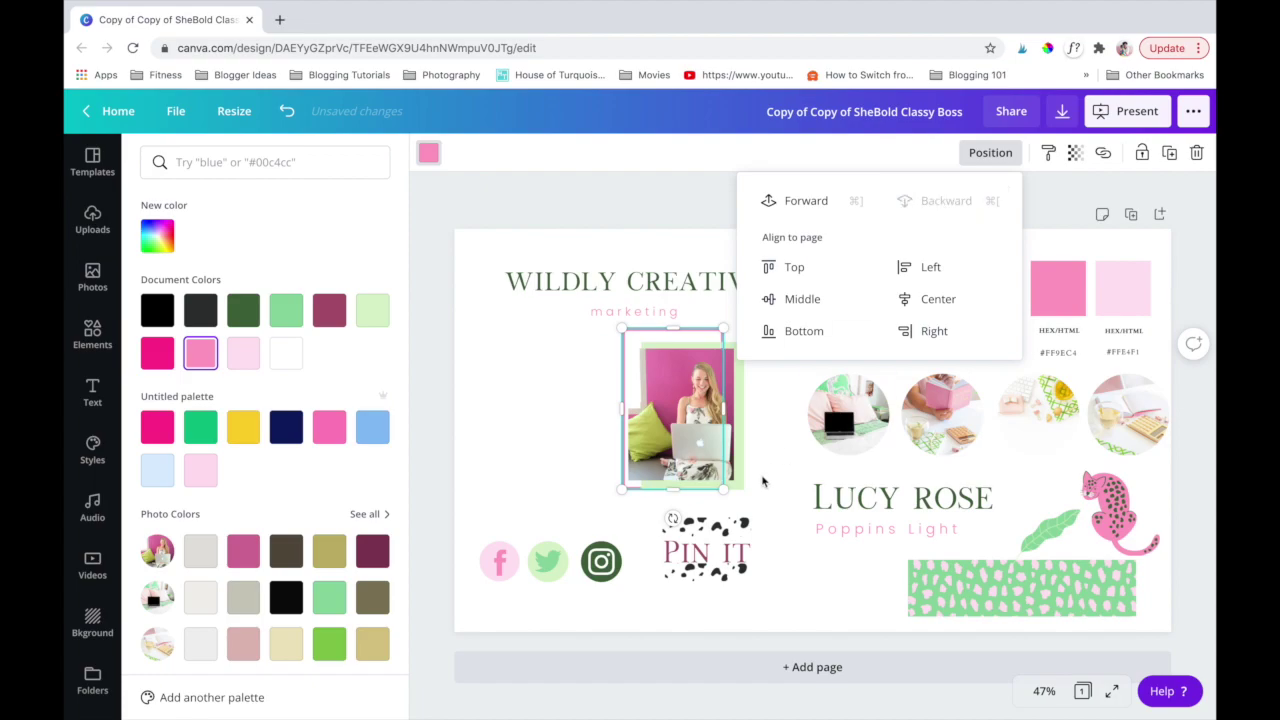
click(575, 488)
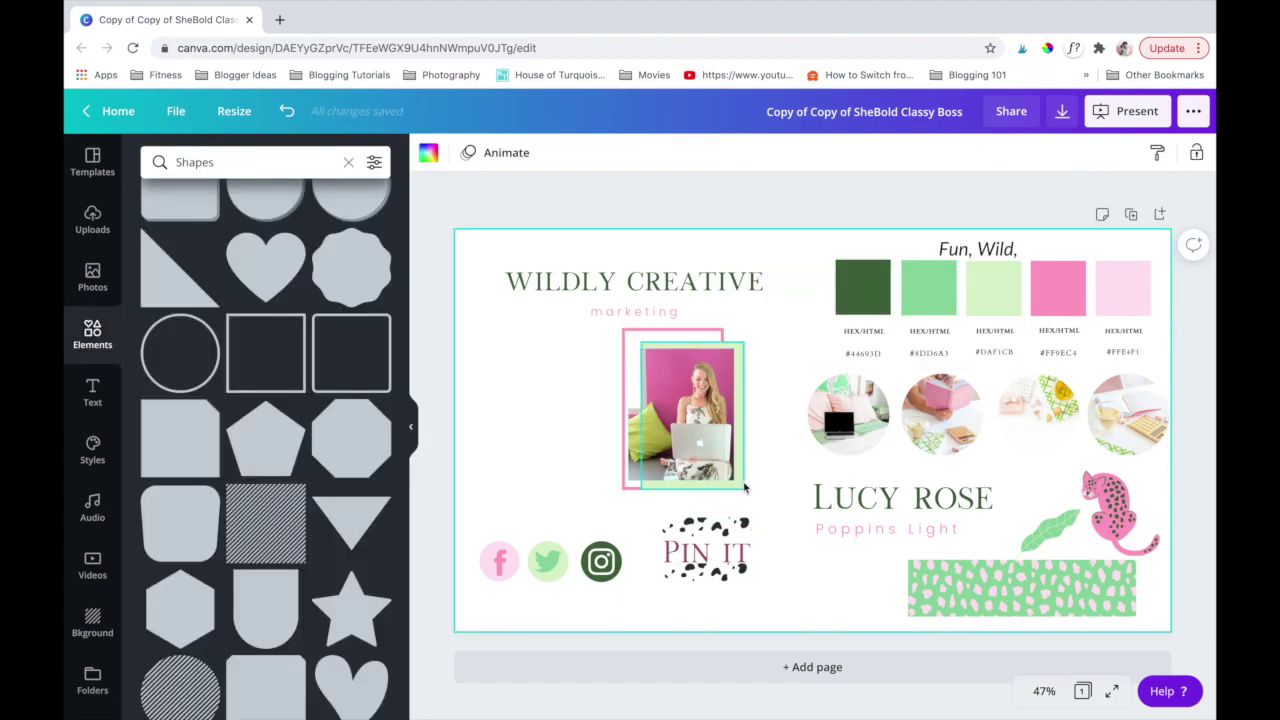
Stretch the green frame taller and adjust the pink frame's top to match.
click(700, 470)
drag(692, 490, 697, 502)
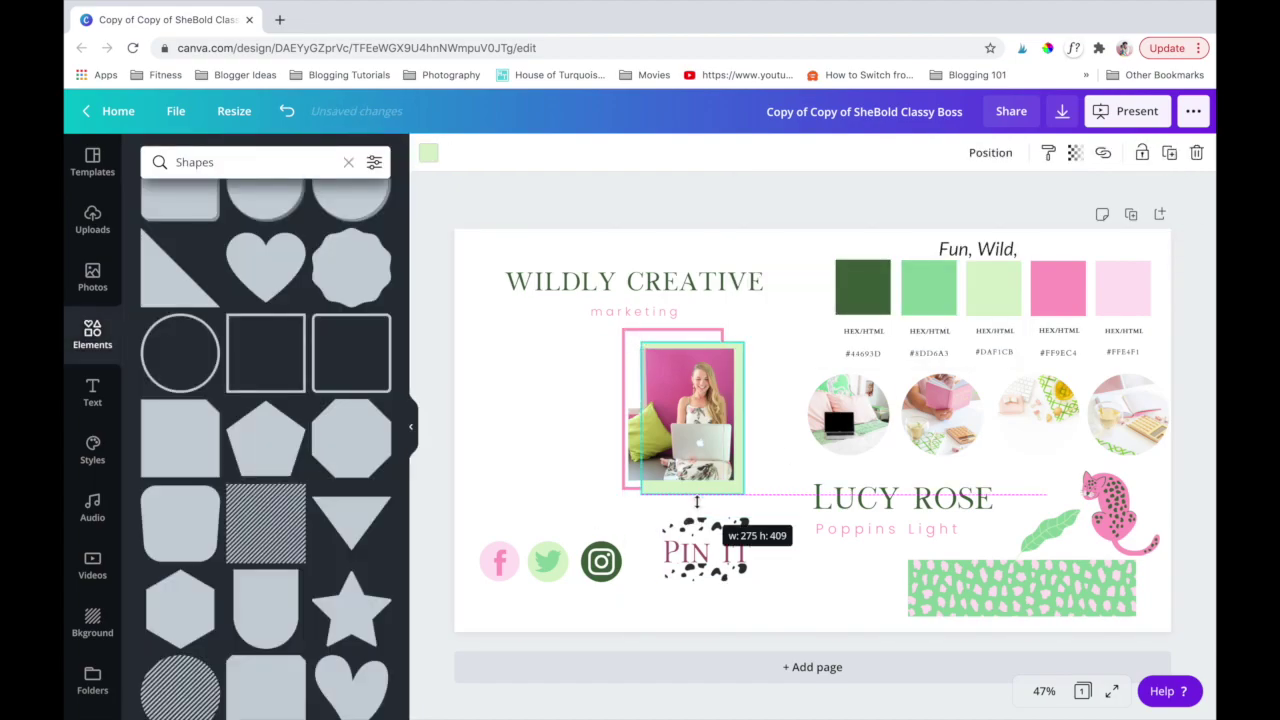
click(630, 344)
drag(672, 328, 672, 333)
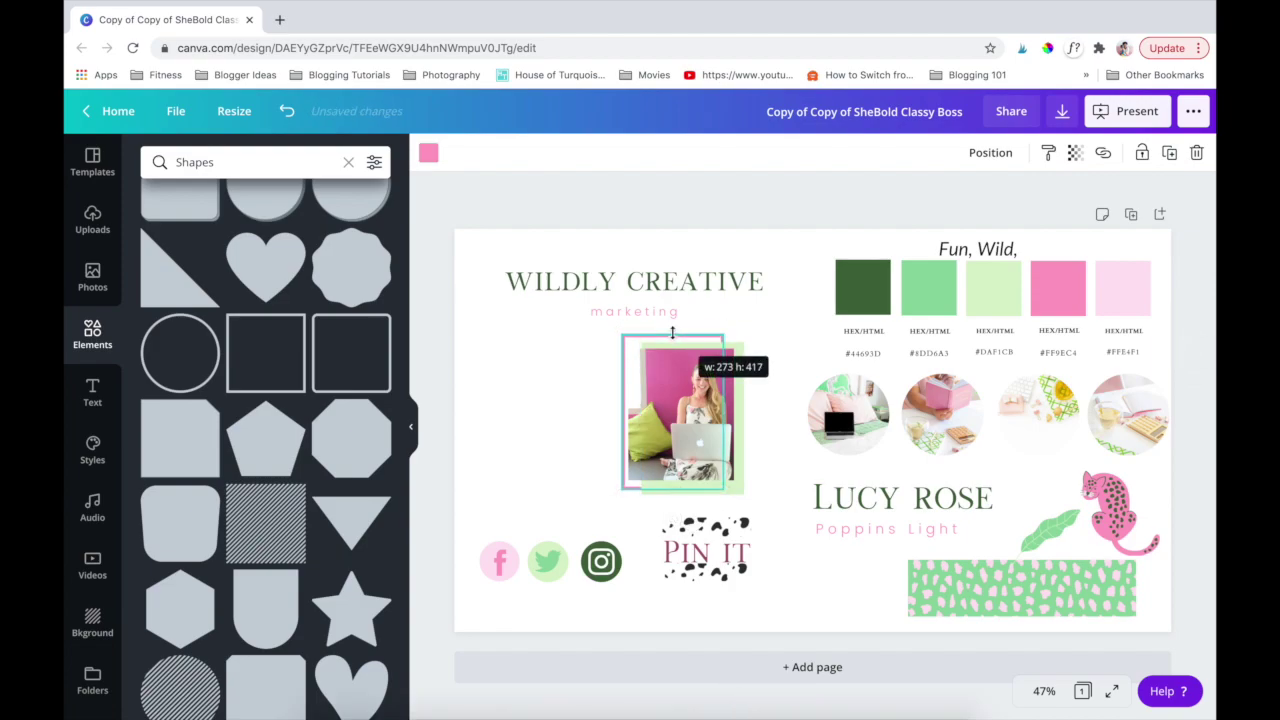
drag(672, 333, 672, 333)
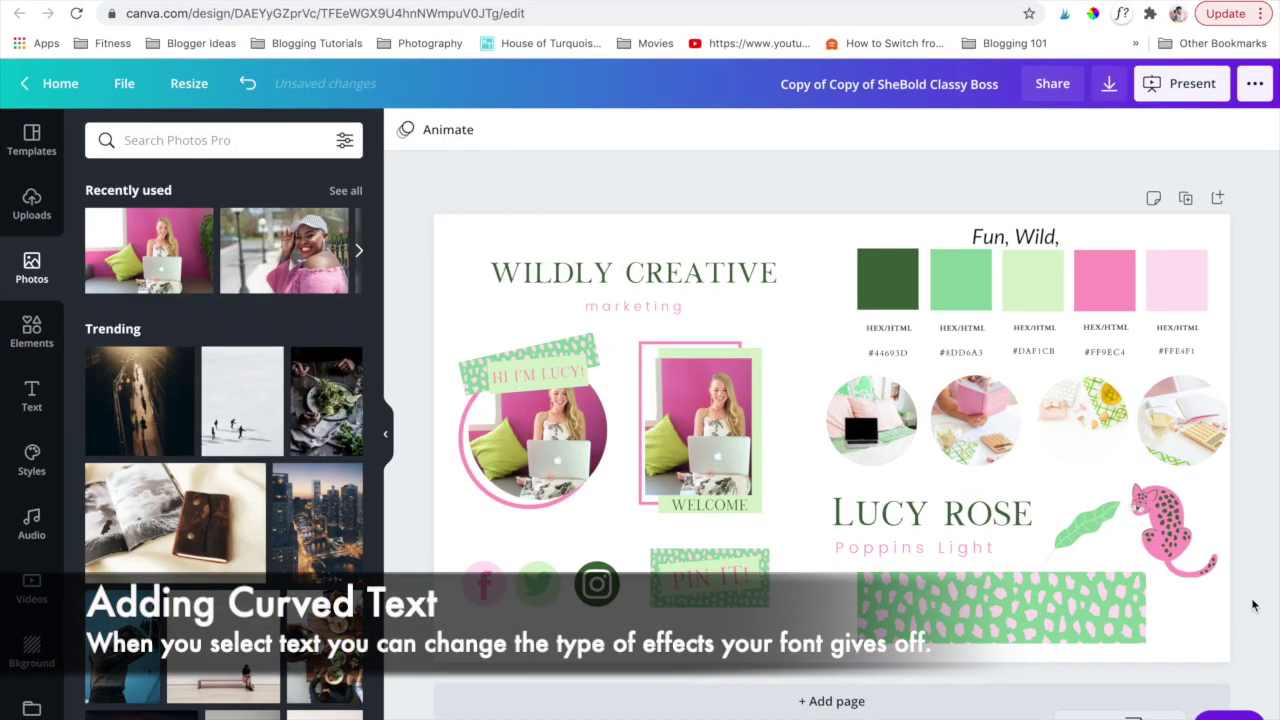
Curve the WILDLY CREATIVE heading and move it upward.
click(640, 283)
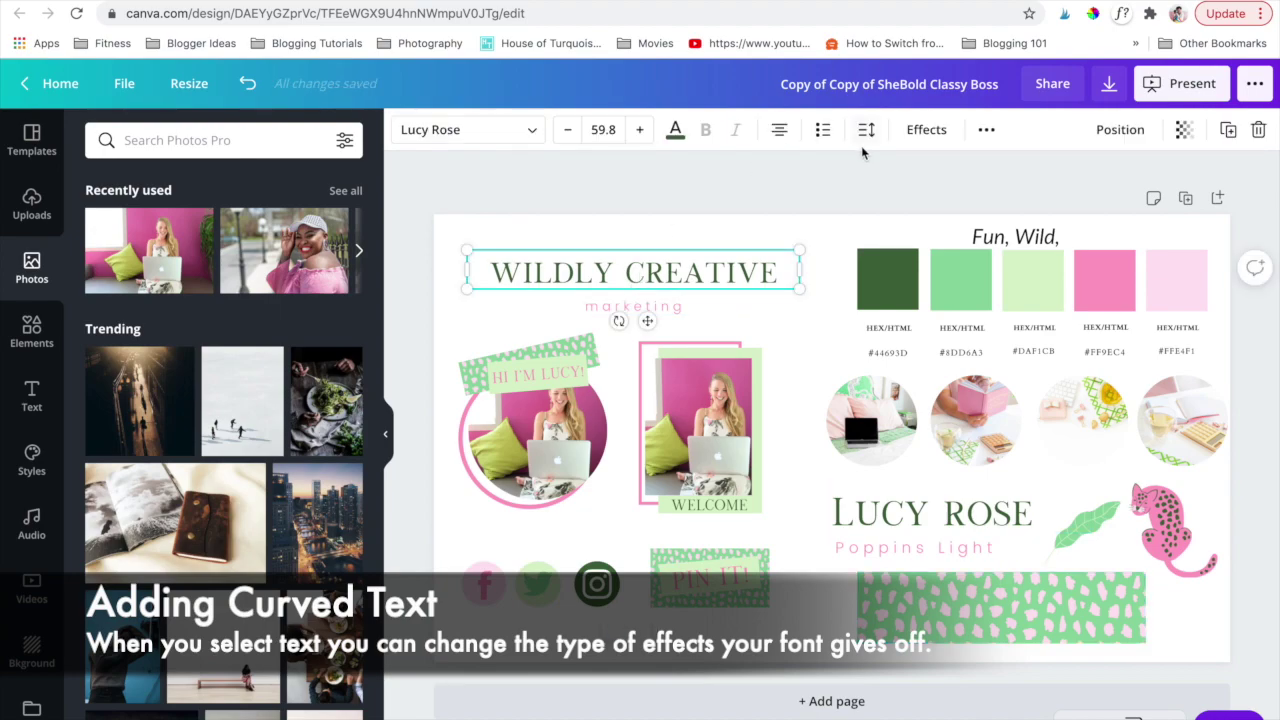
click(918, 134)
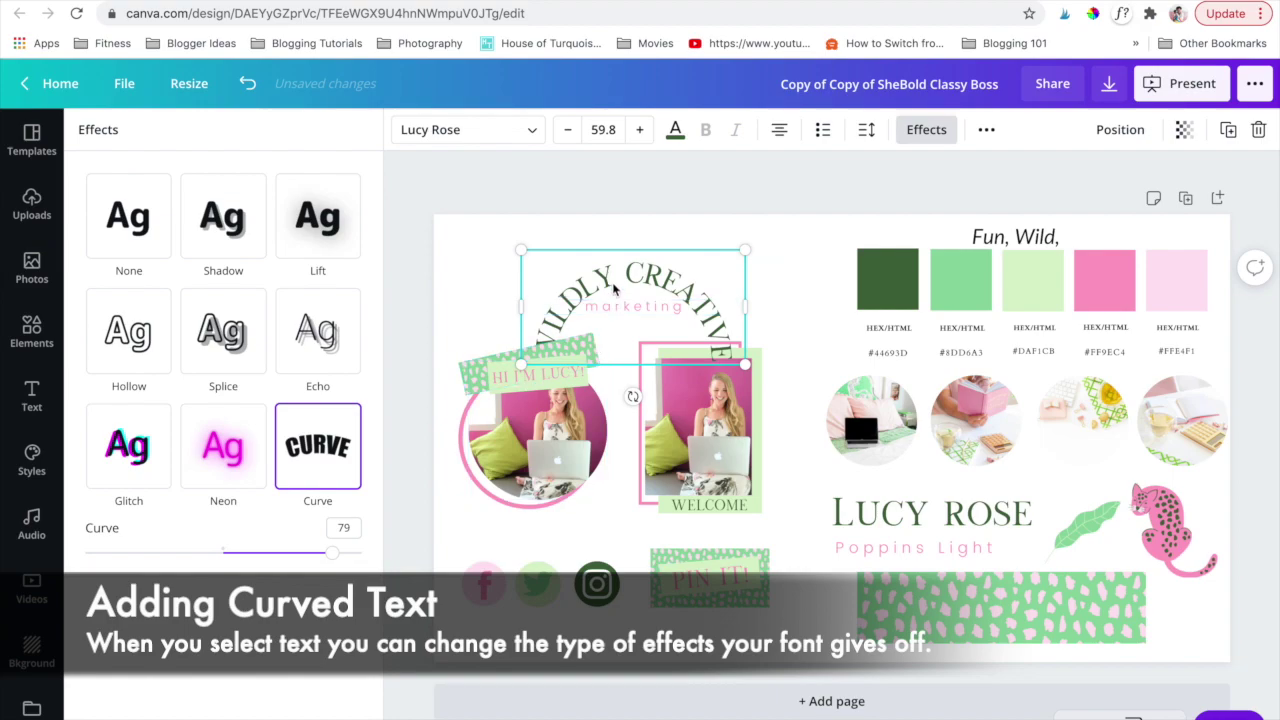
drag(615, 272, 618, 243)
click(798, 287)
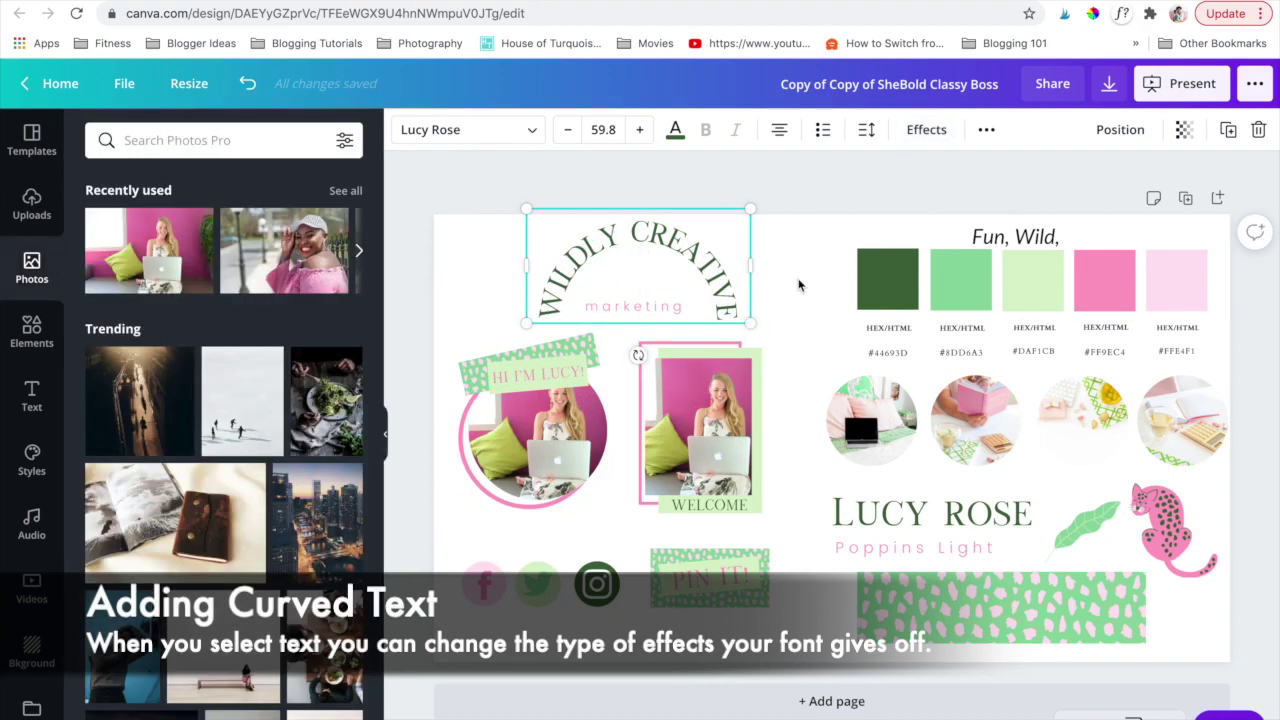
Shrink the curved heading and centre the marketing text beneath it.
drag(678, 316, 815, 337)
click(712, 285)
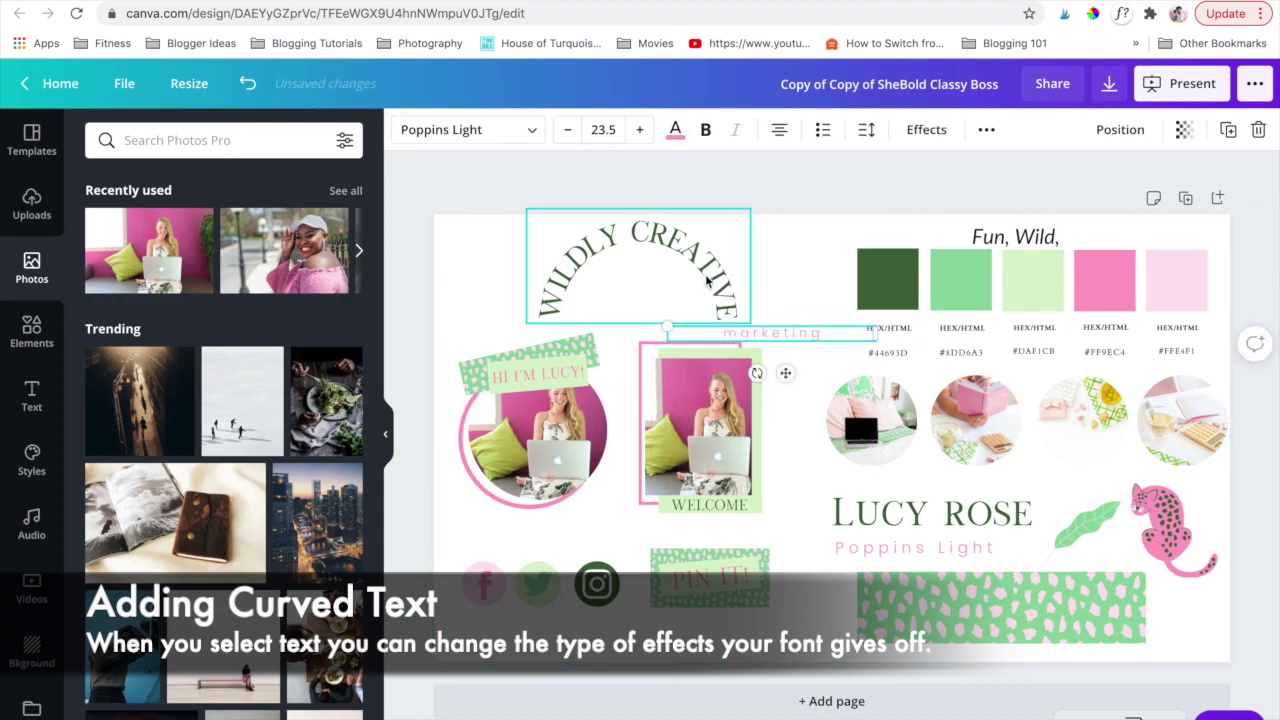
drag(722, 312, 558, 258)
click(692, 271)
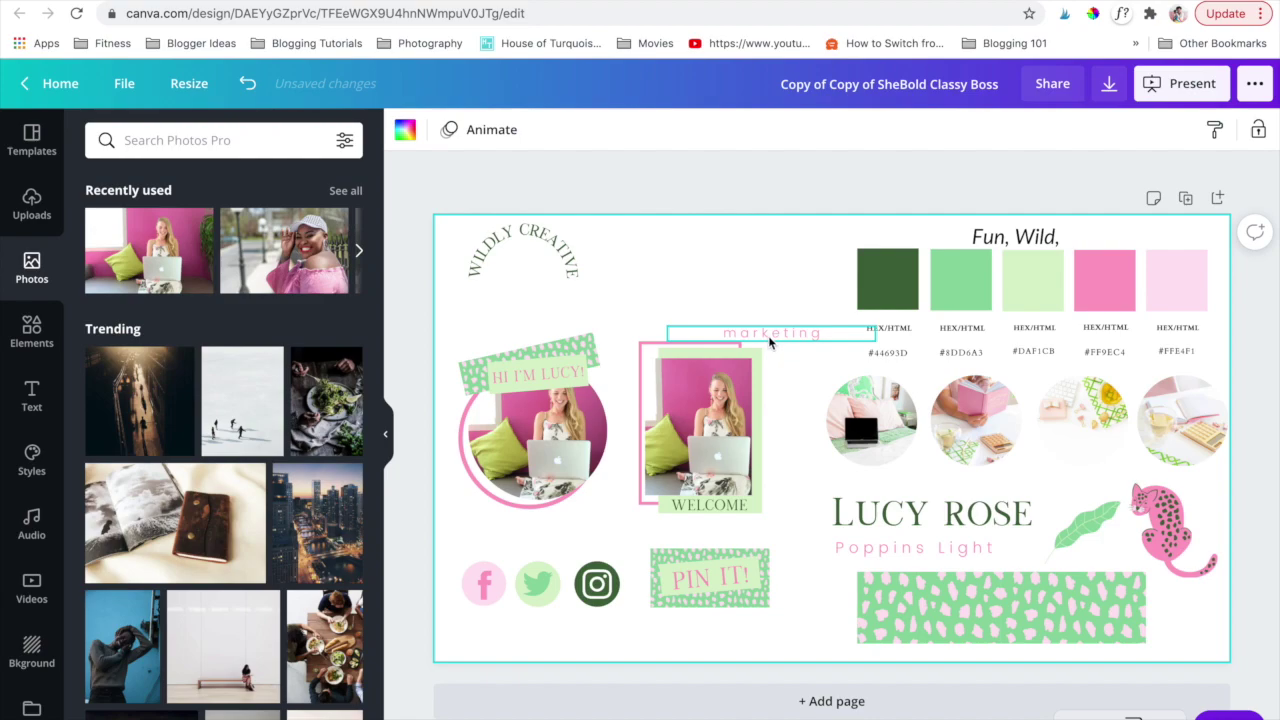
drag(769, 342, 517, 293)
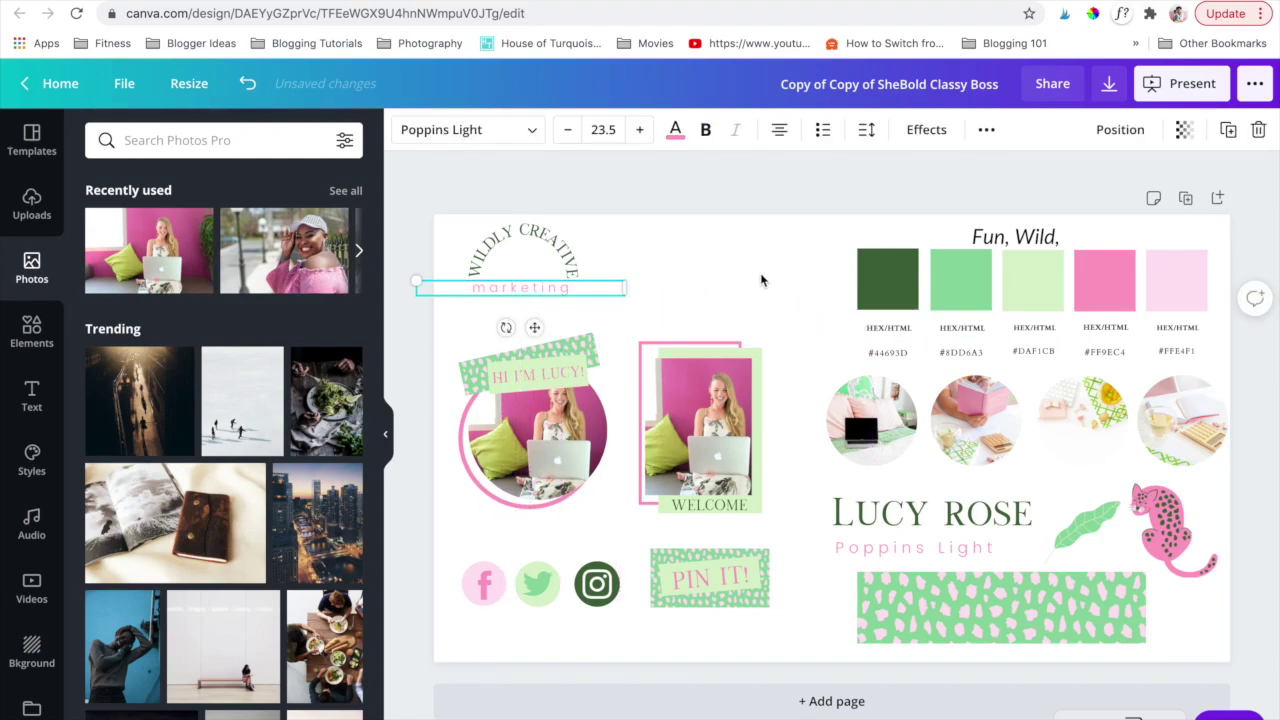
click(760, 280)
click(552, 291)
drag(552, 290, 555, 287)
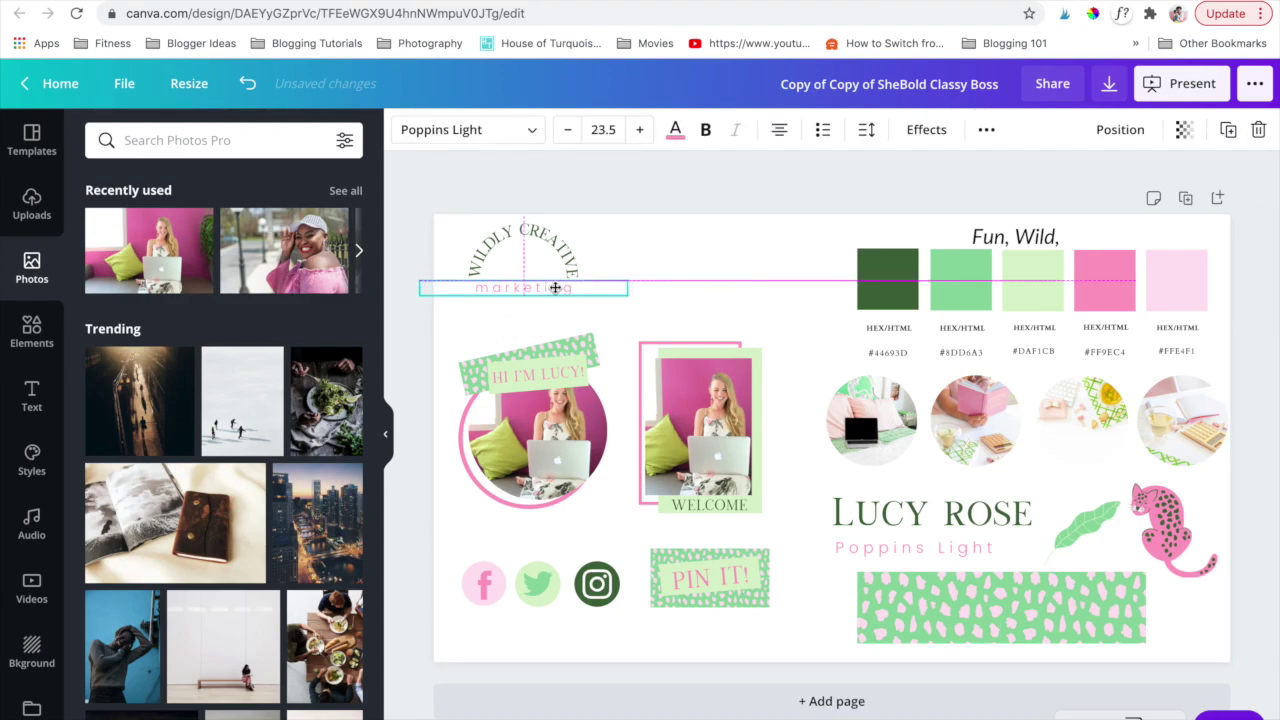
click(708, 249)
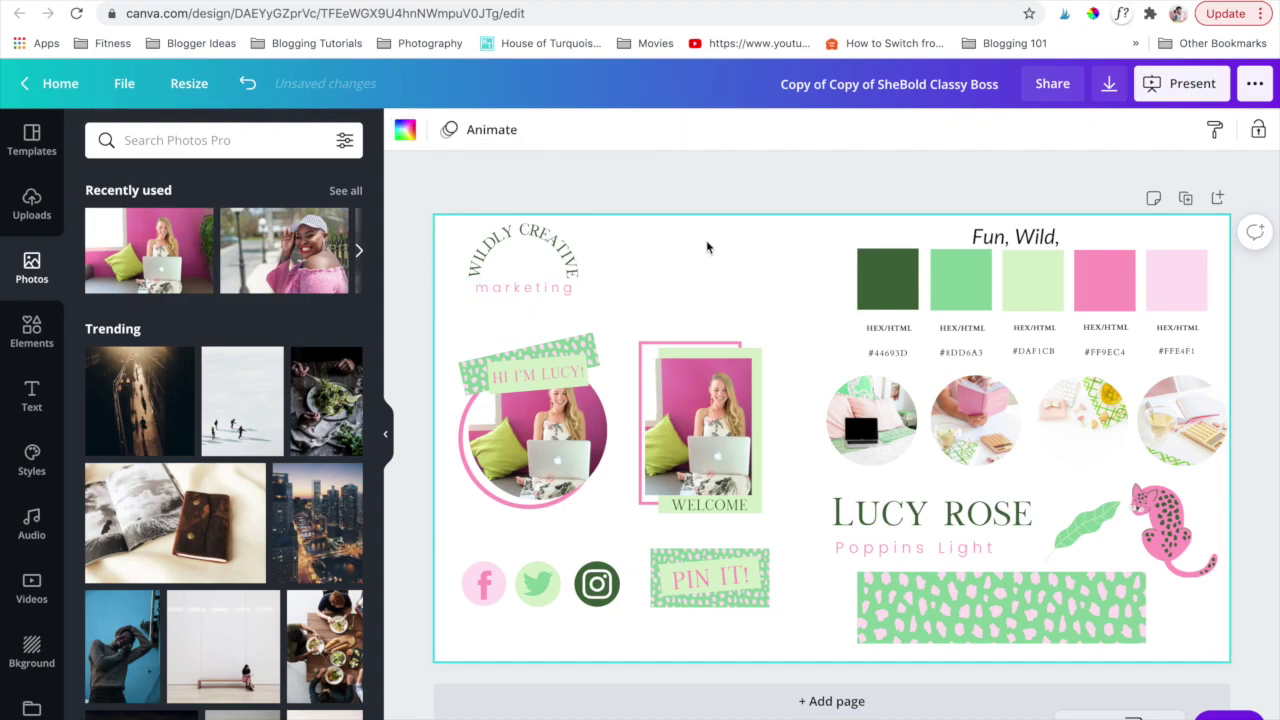
Curve the marketing text with a negative bend and lower it into the circle.
click(551, 291)
click(927, 131)
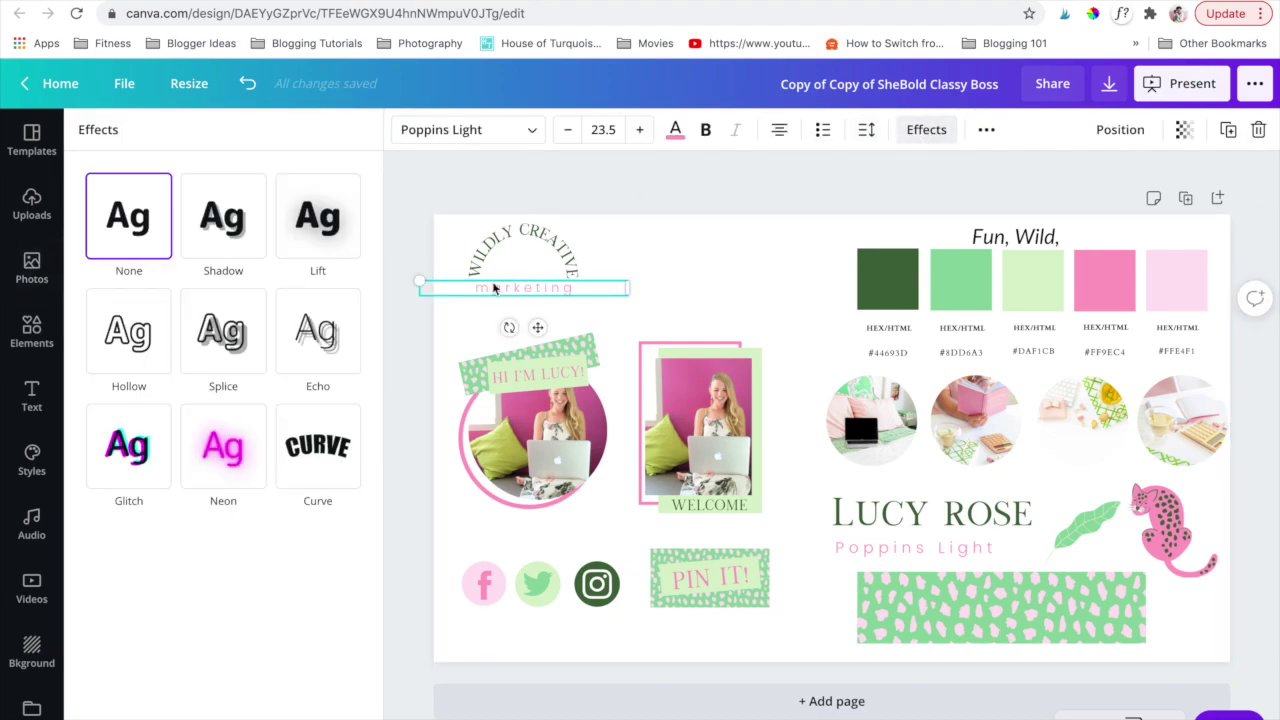
click(302, 470)
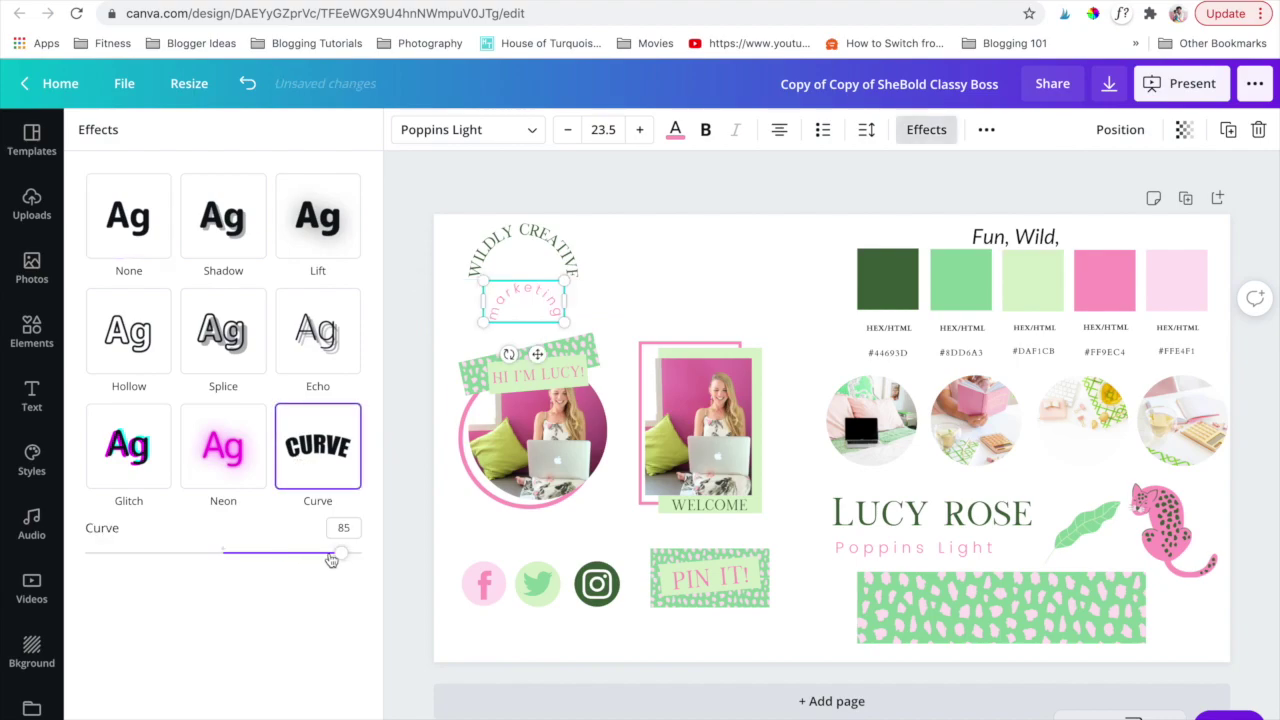
drag(341, 558, 142, 555)
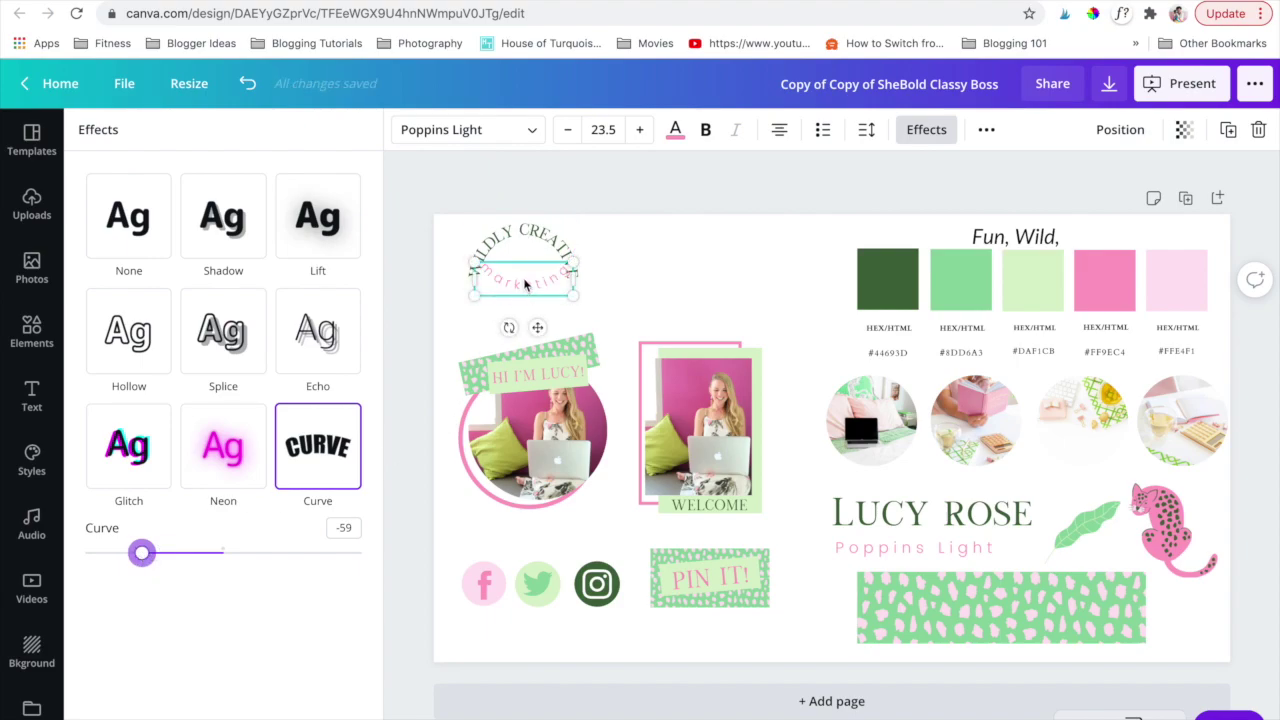
drag(525, 285, 523, 305)
drag(142, 552, 127, 552)
drag(536, 314, 527, 300)
key(Escape)
Place a shrunken copy of the pink leopard in the logo's centre.
click(1172, 525)
drag(1172, 525, 536, 298)
drag(581, 340, 561, 312)
click(688, 295)
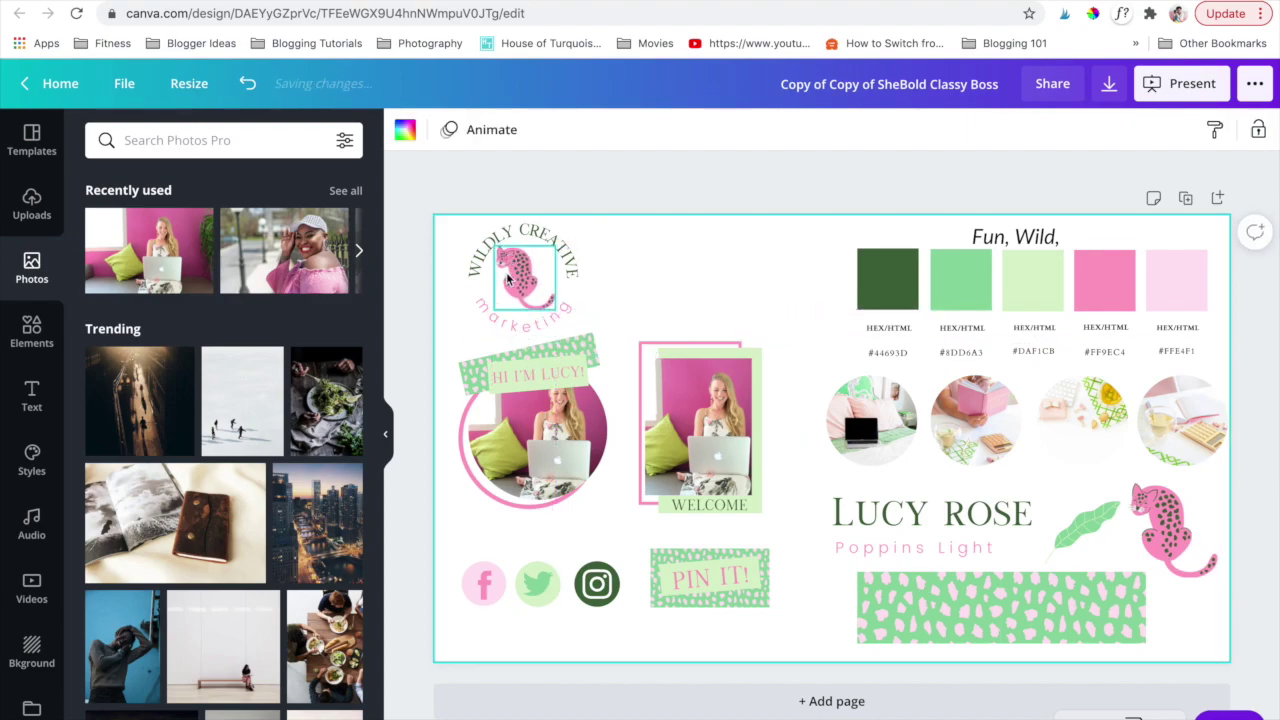
click(490, 327)
click(663, 251)
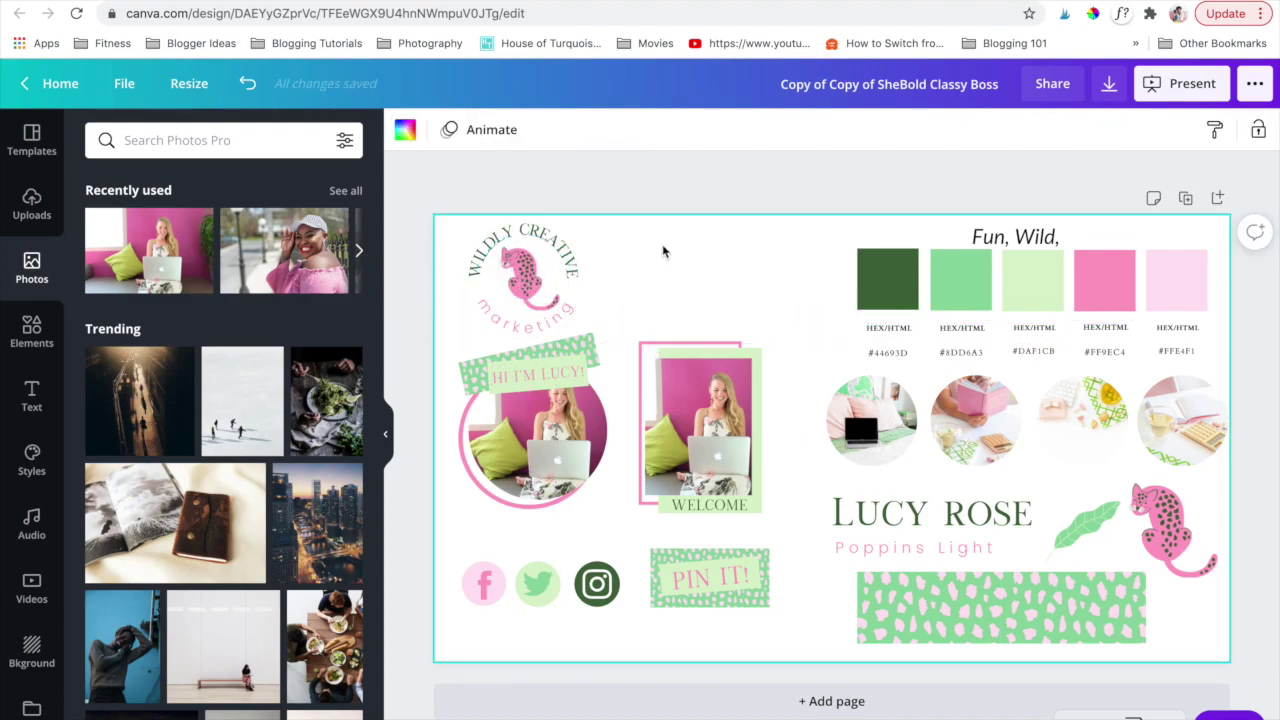
Duplicate the green leaf illustration and check its layering options.
click(1084, 526)
click(1228, 130)
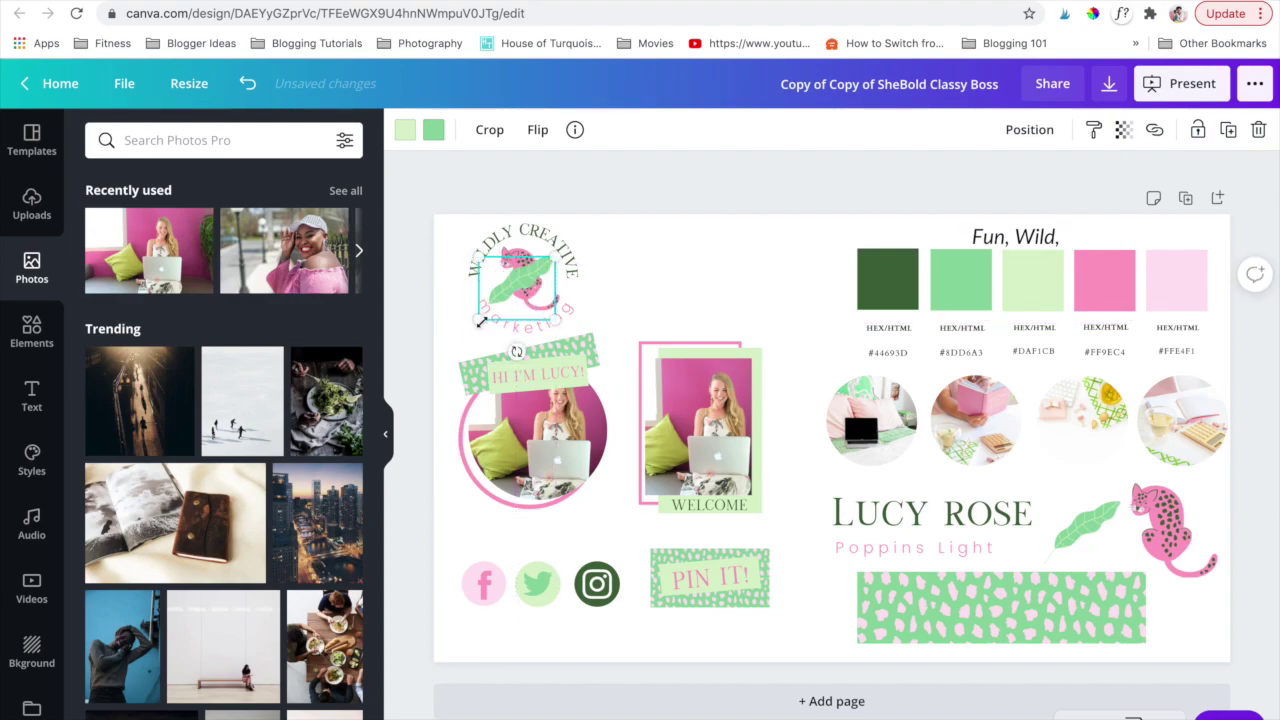
click(1029, 130)
click(677, 283)
click(677, 283)
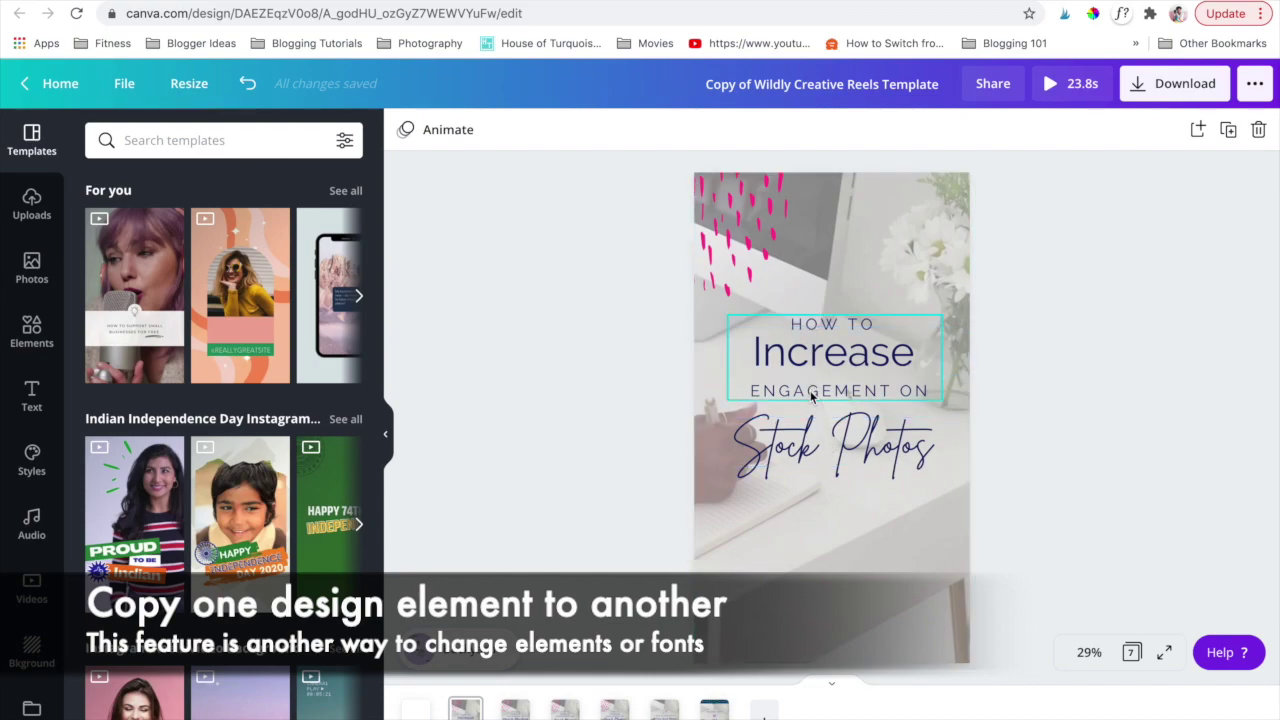
Copy the Stock Photos text style onto the word Increase.
click(825, 437)
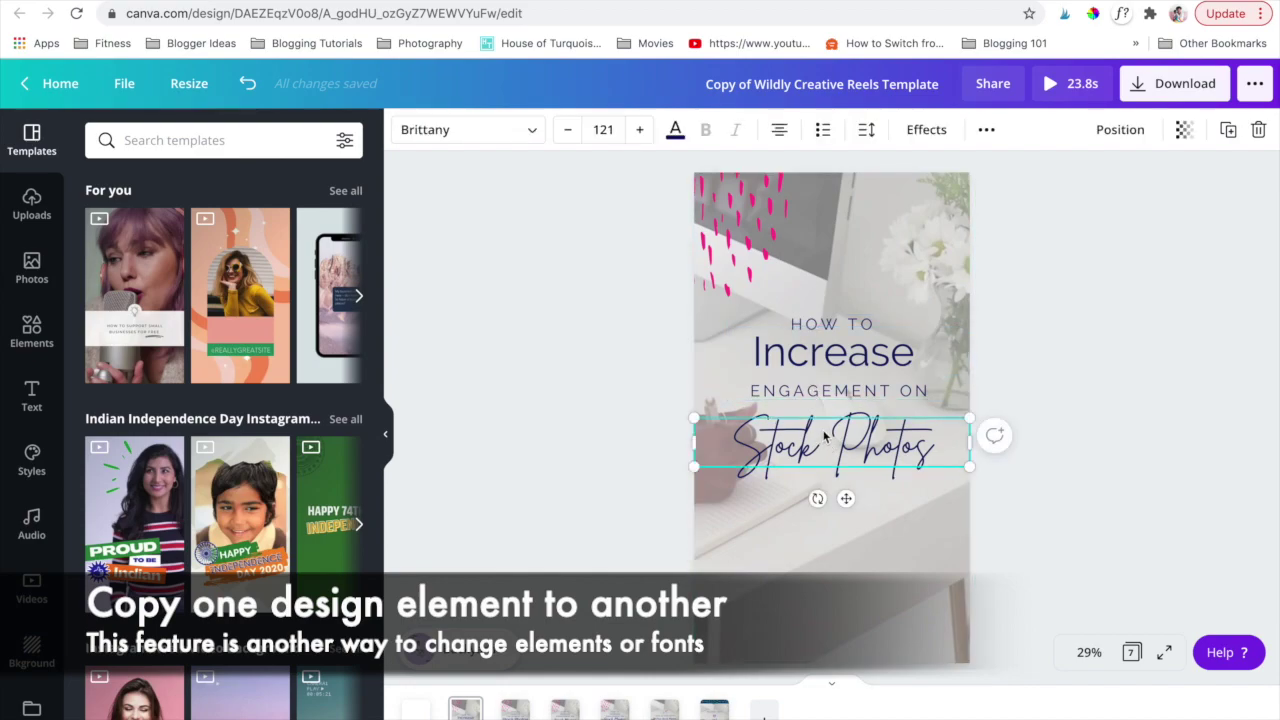
click(986, 131)
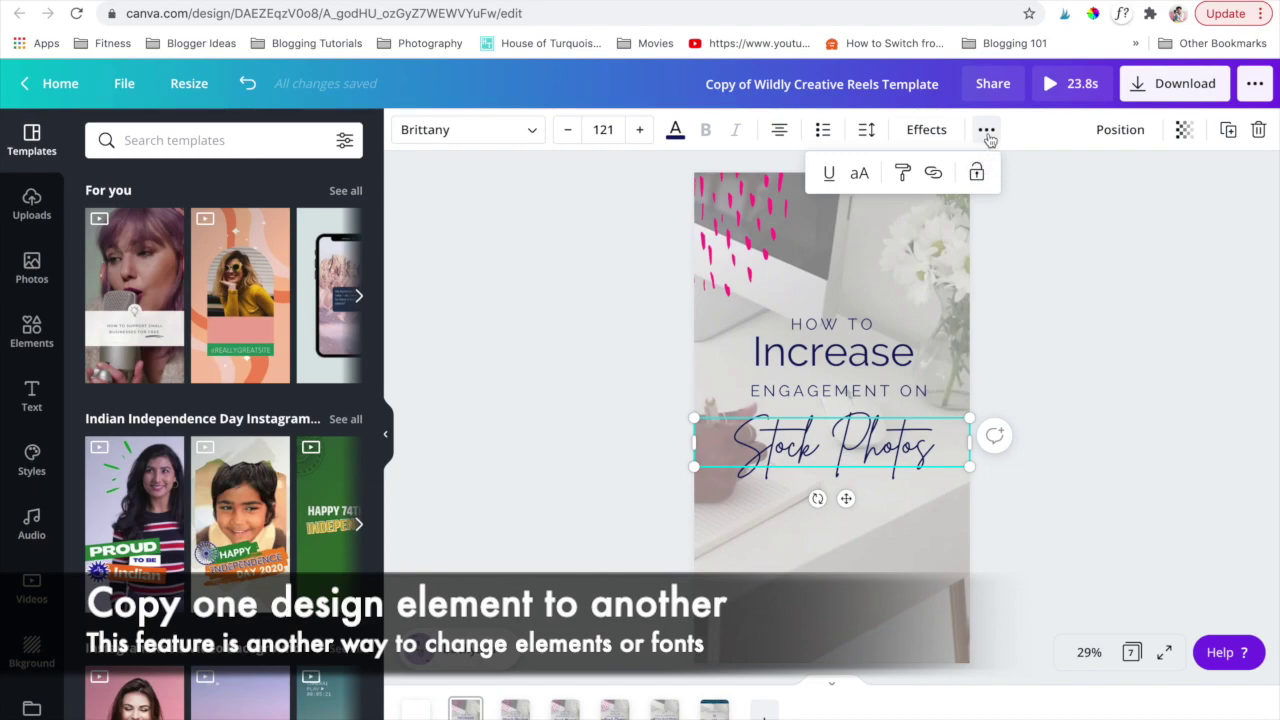
click(902, 176)
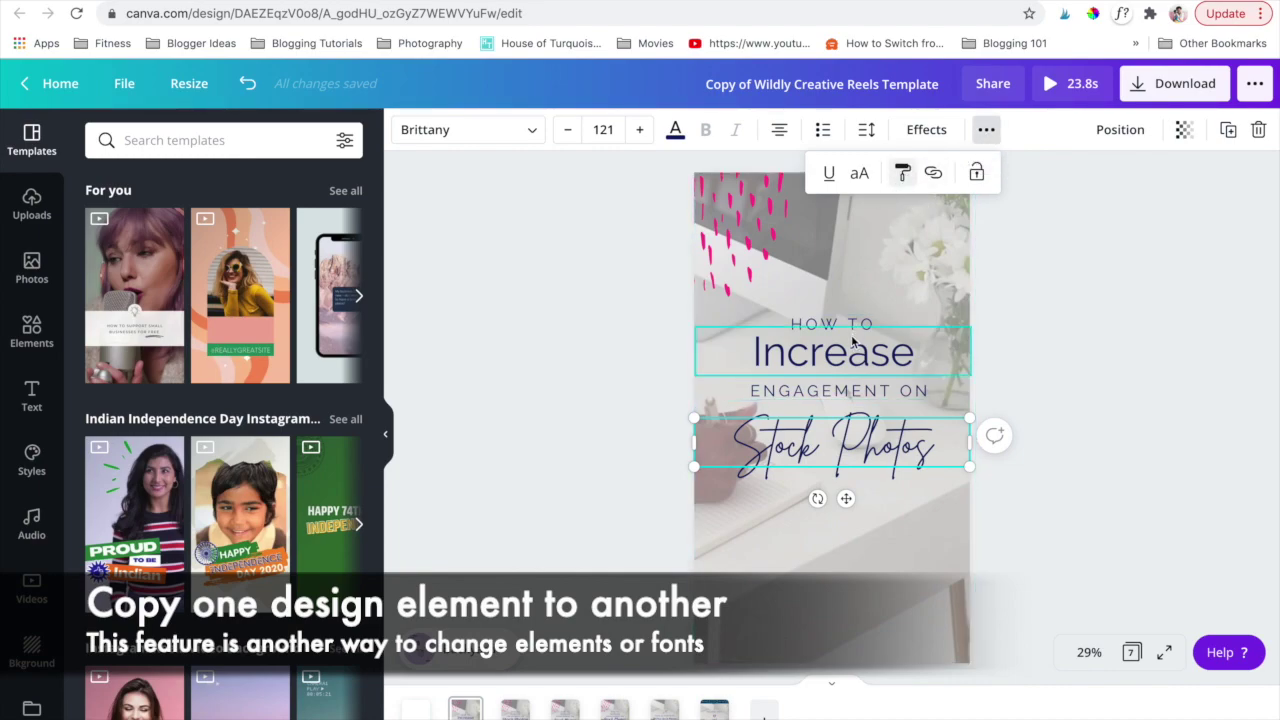
click(848, 364)
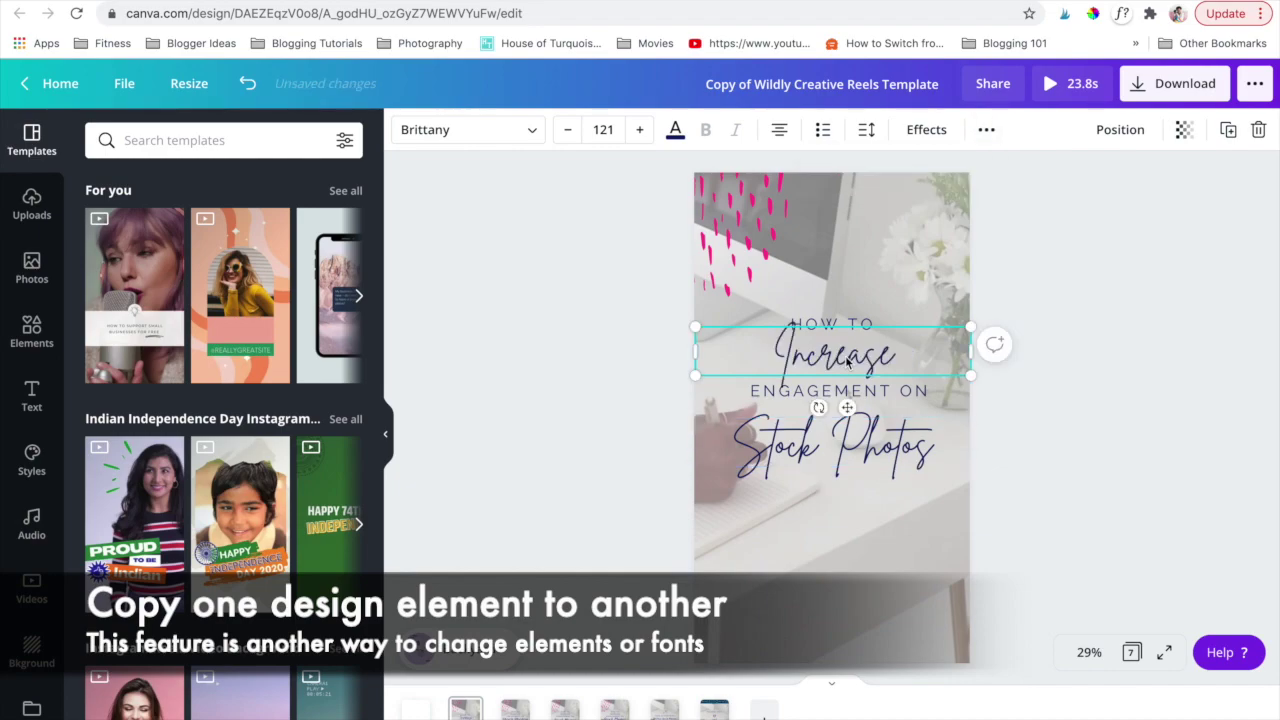
Enlarge Increase to size 147, centre it and colour it pink.
drag(987, 323, 1030, 318)
drag(866, 356, 833, 356)
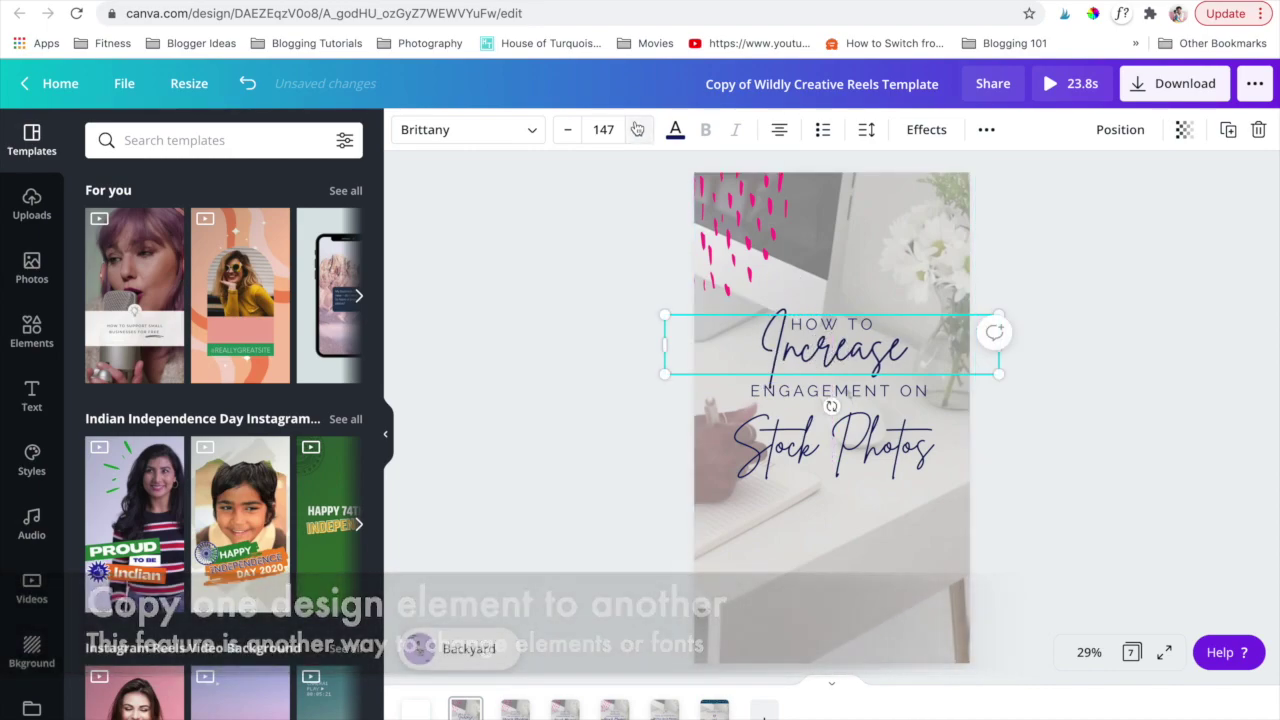
click(675, 129)
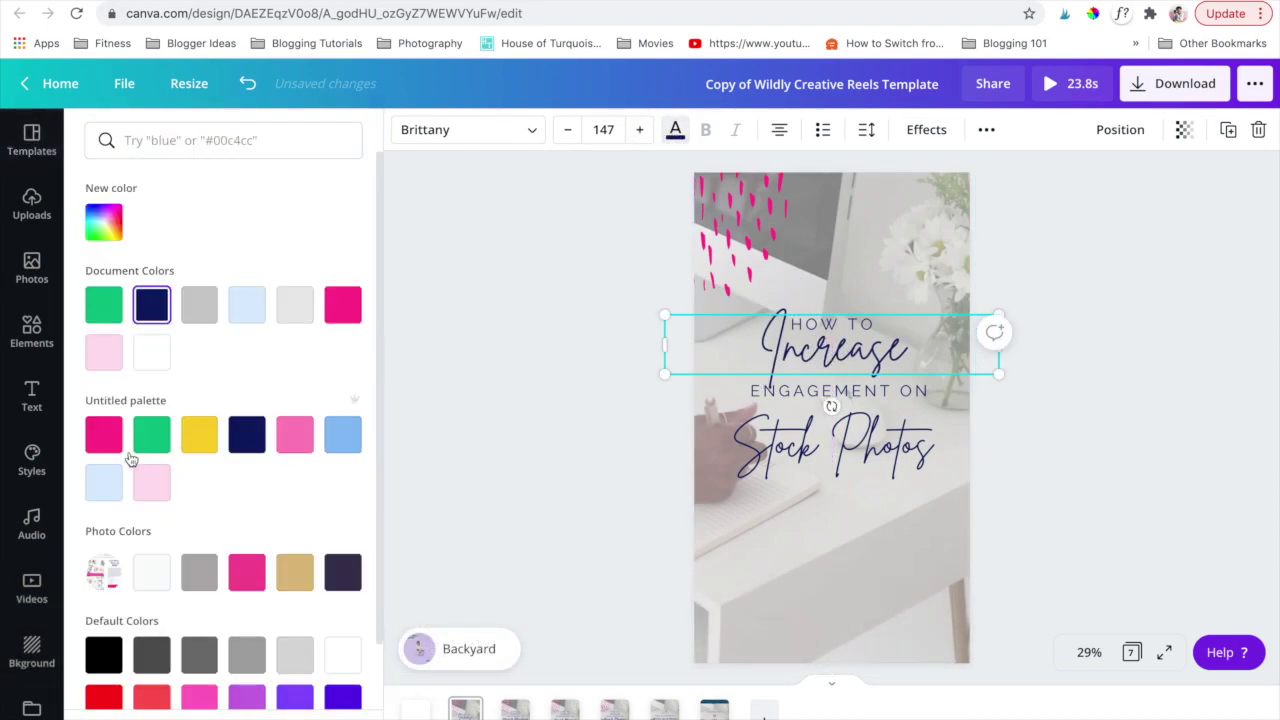
click(100, 438)
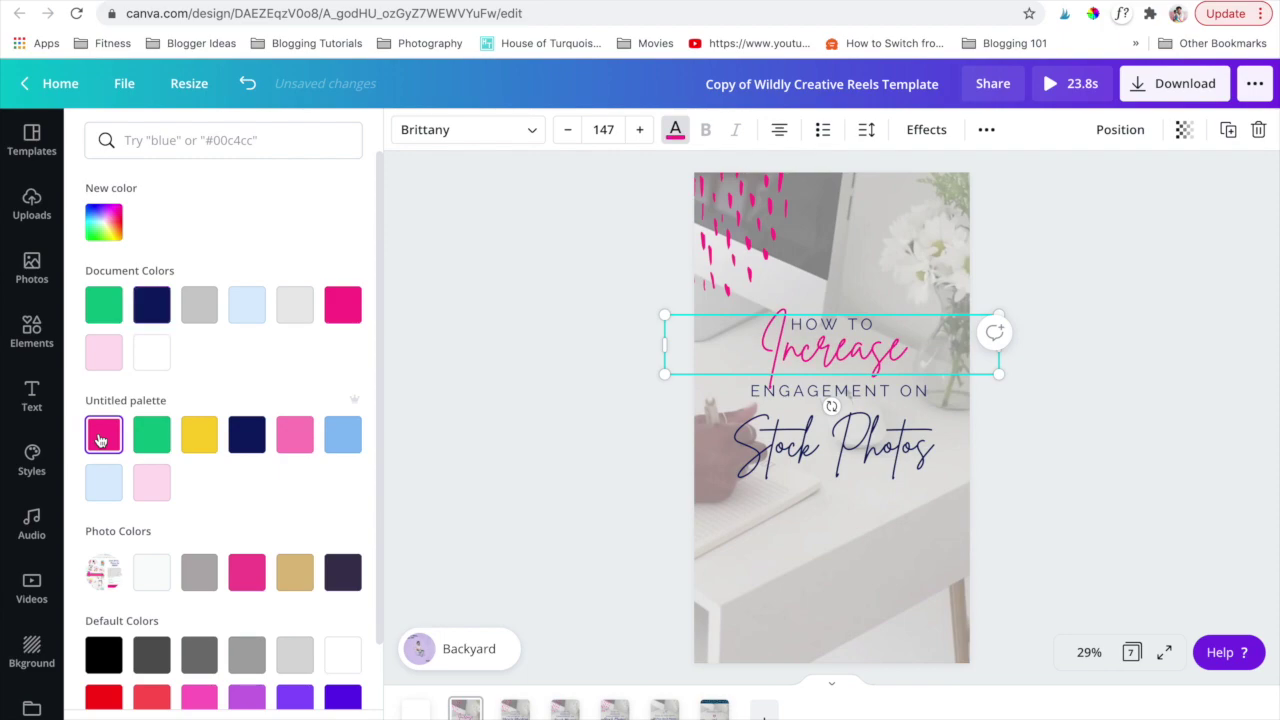
click(543, 518)
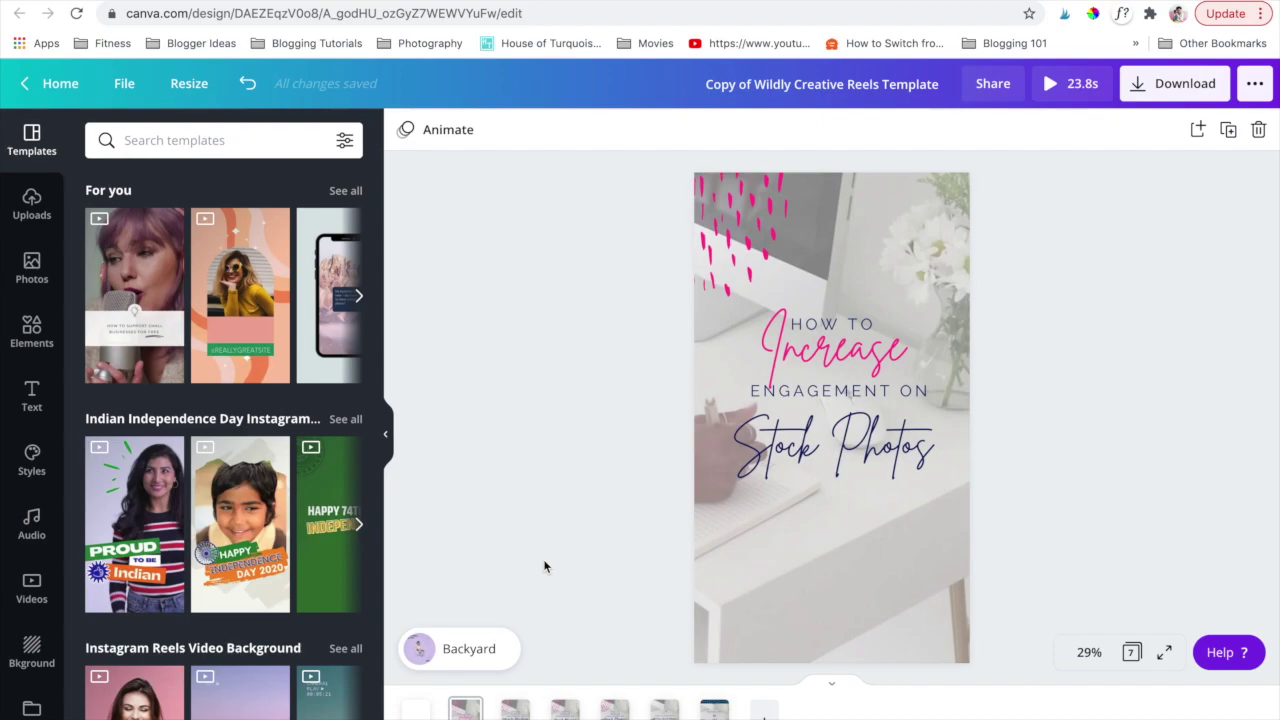
key(ctrl+z)
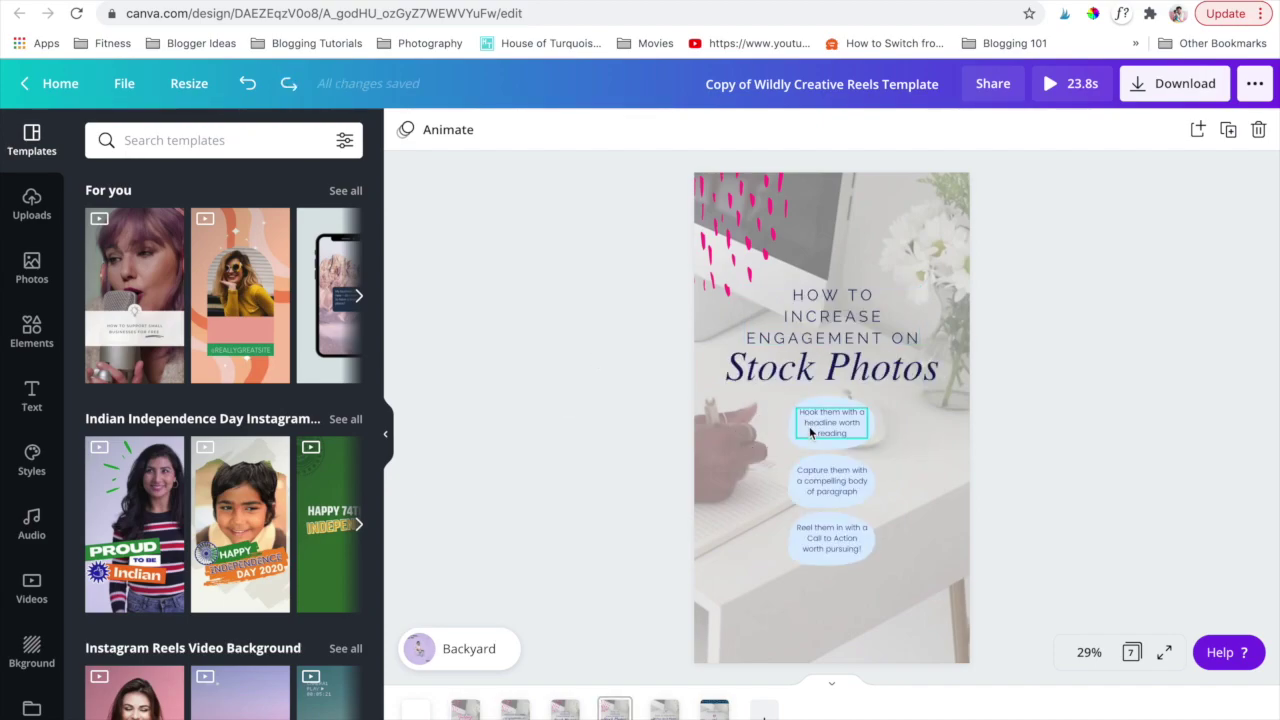
Colour the first speech bubble pink and copy that style onto the other two bubbles.
click(812, 424)
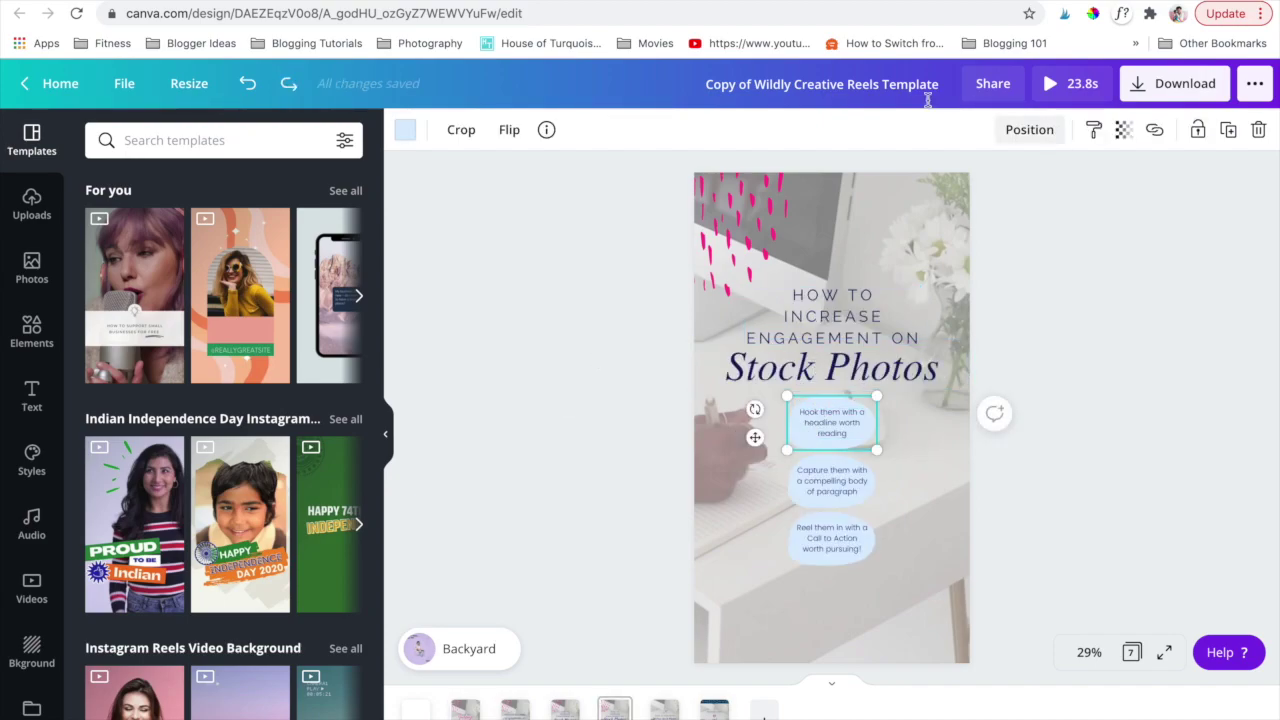
click(403, 132)
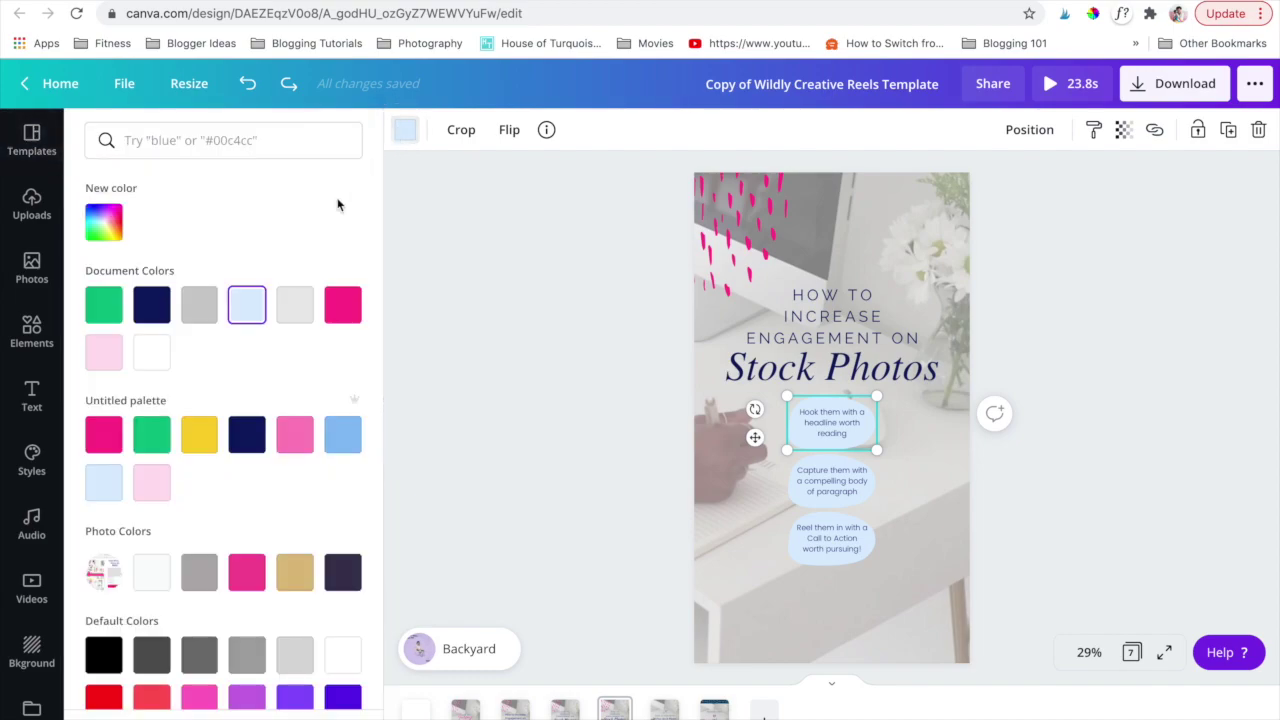
click(103, 434)
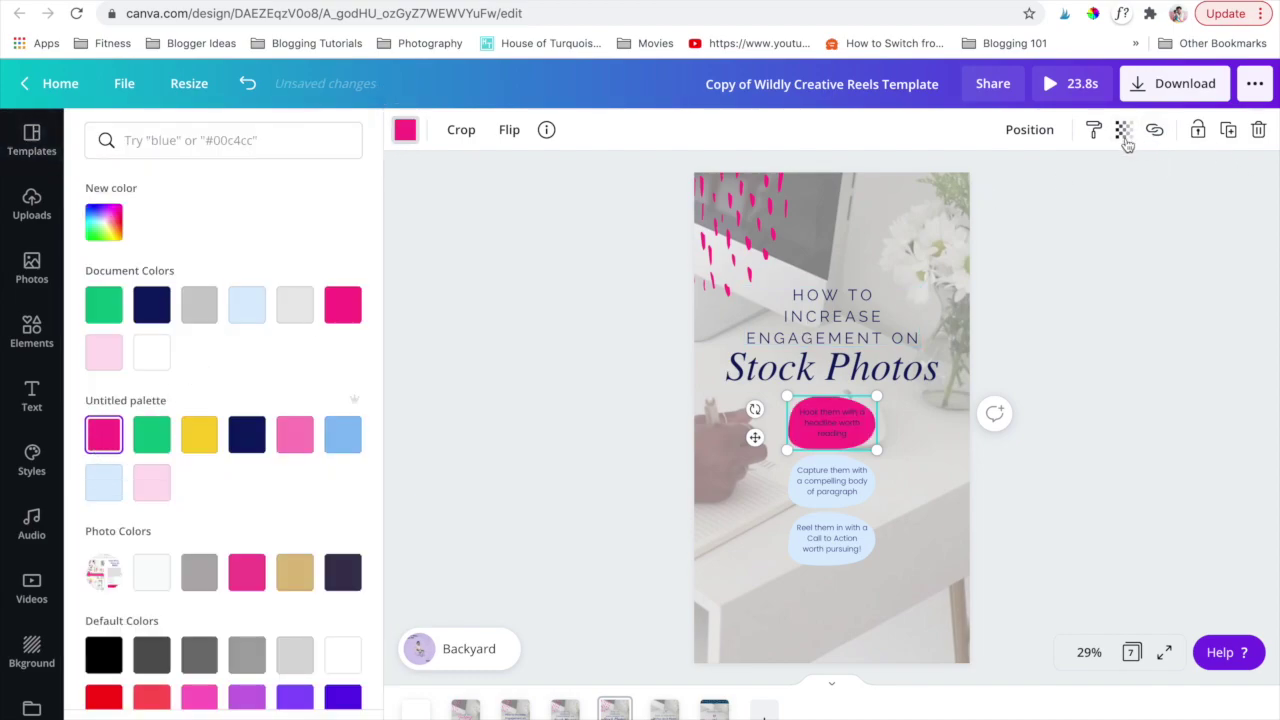
click(1093, 135)
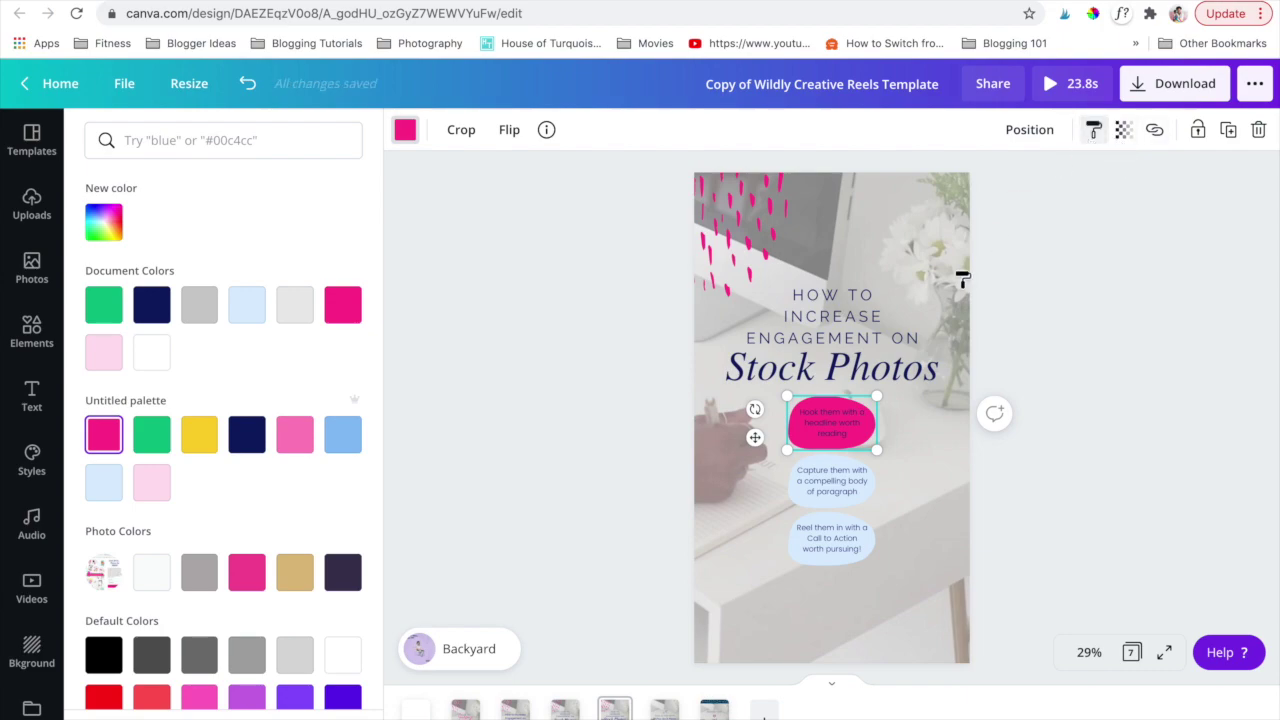
click(796, 502)
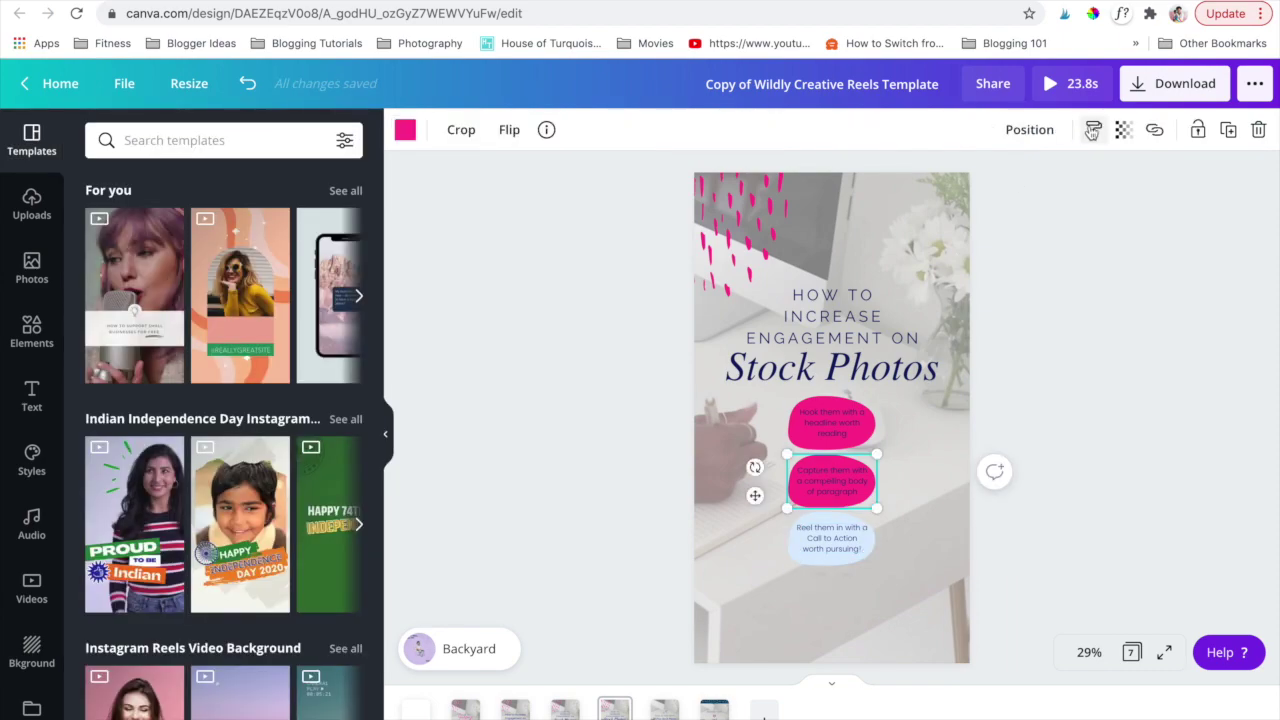
click(813, 519)
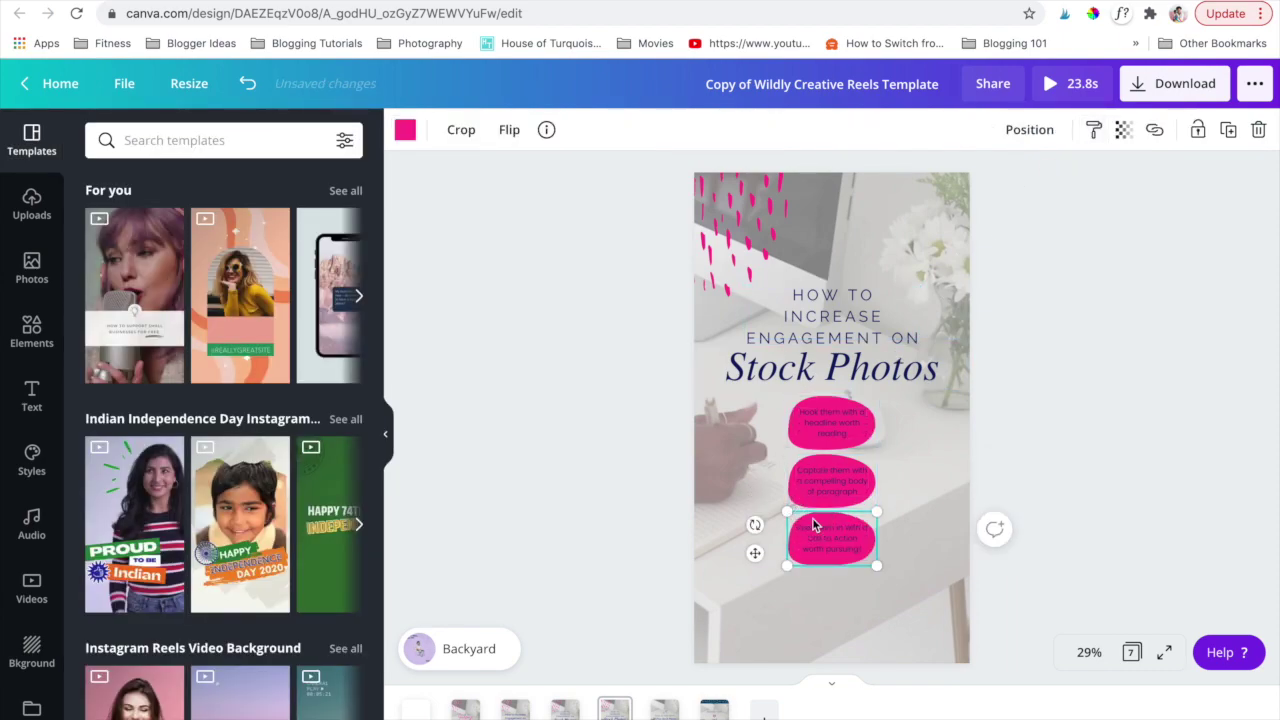
click(606, 538)
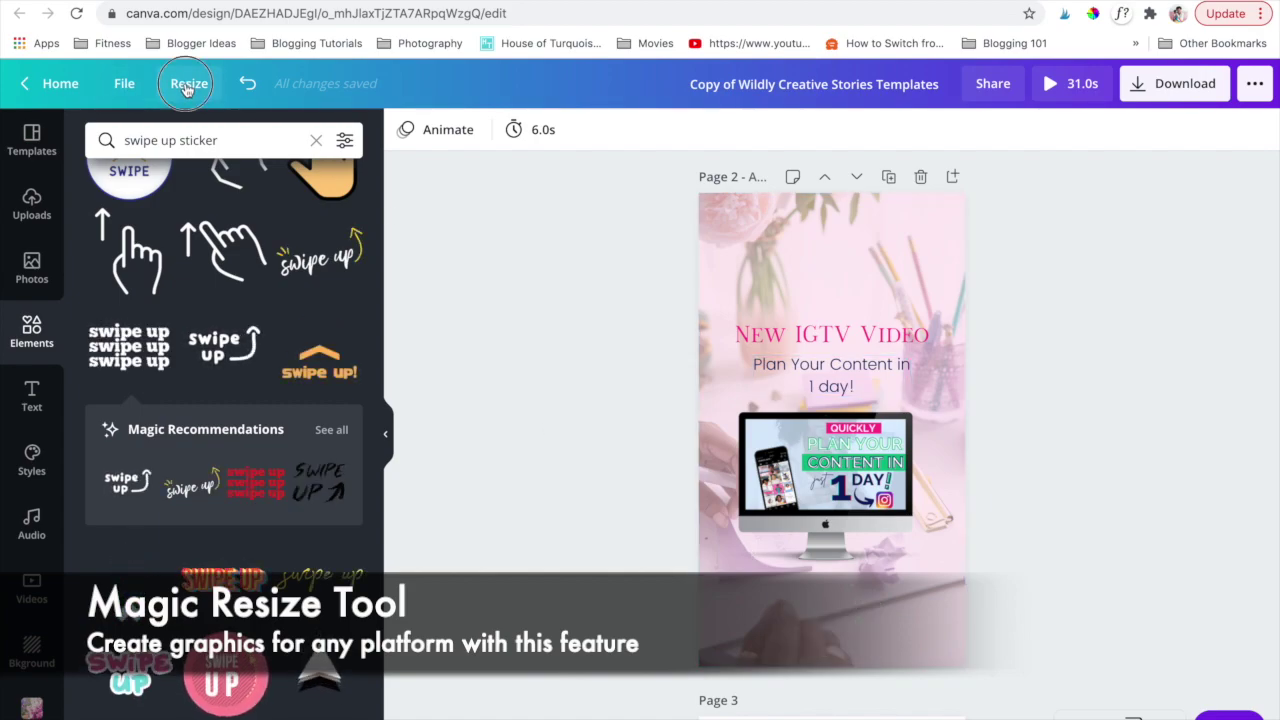
Copy and resize the stories design to Instagram Post, 1080 × 1080 px.
click(186, 87)
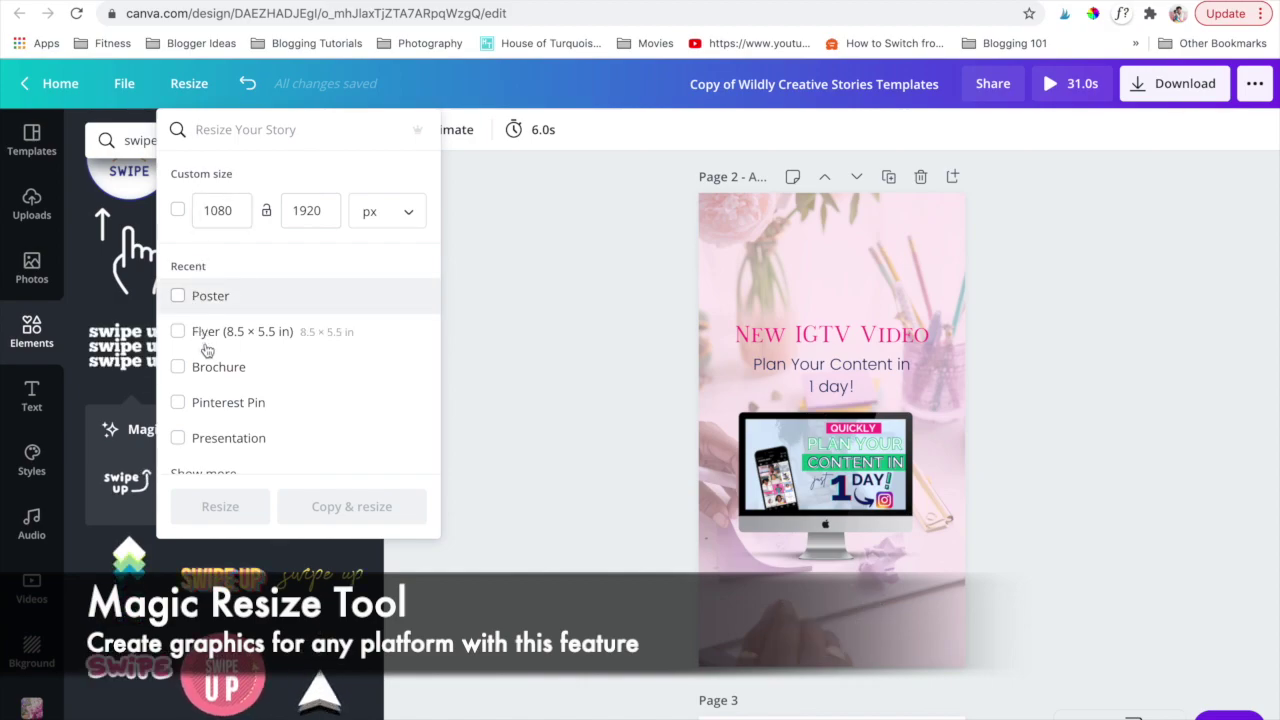
scroll(204, 344, down, 2)
scroll(204, 350, down, 1)
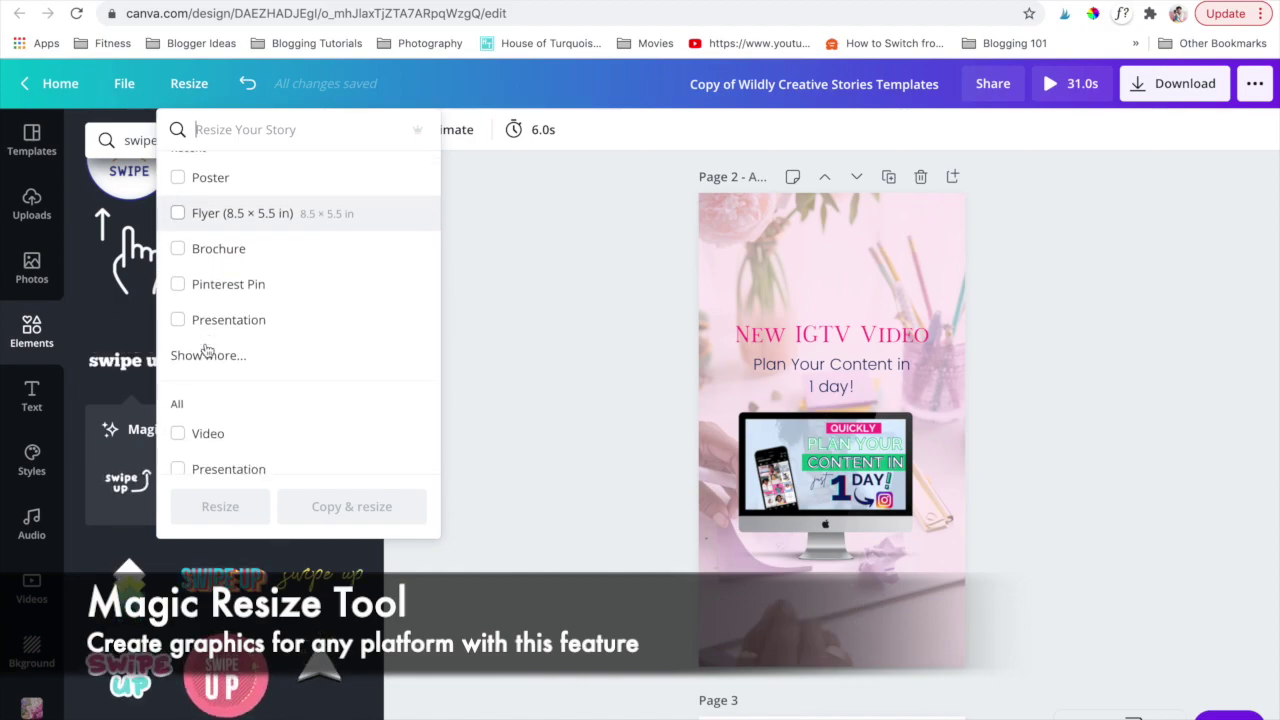
scroll(206, 350, down, 3)
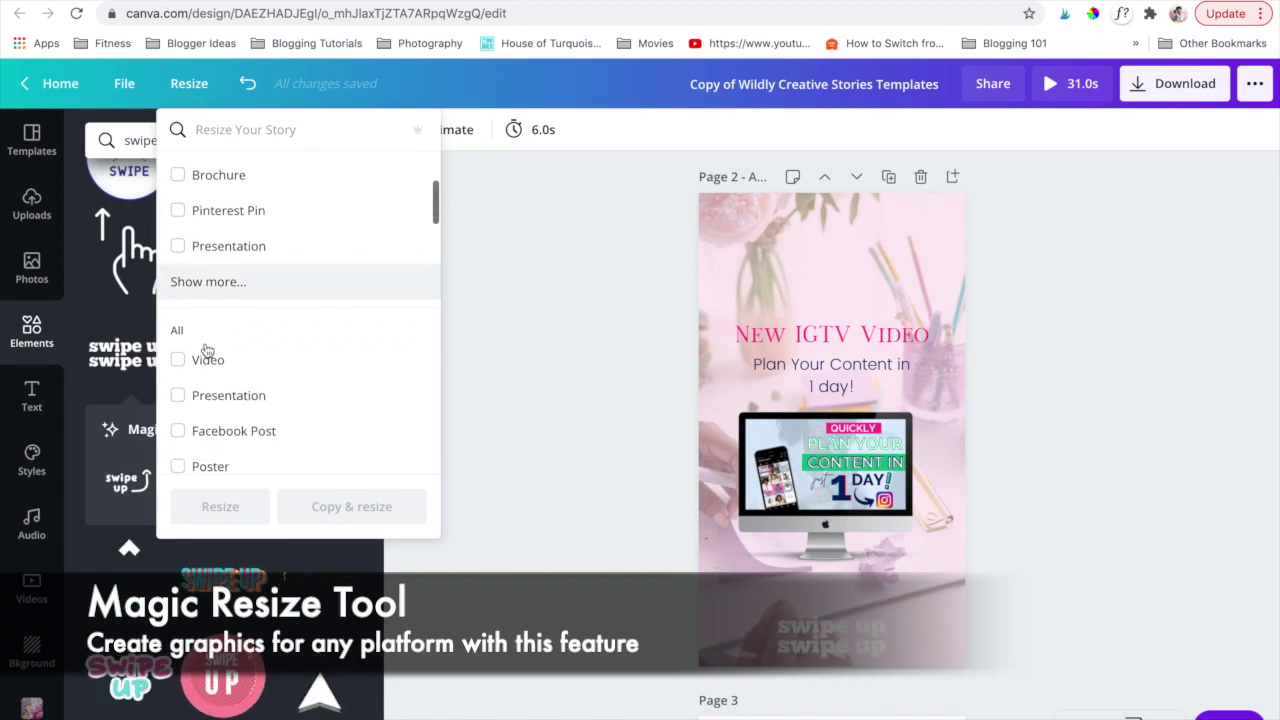
scroll(206, 349, down, 2)
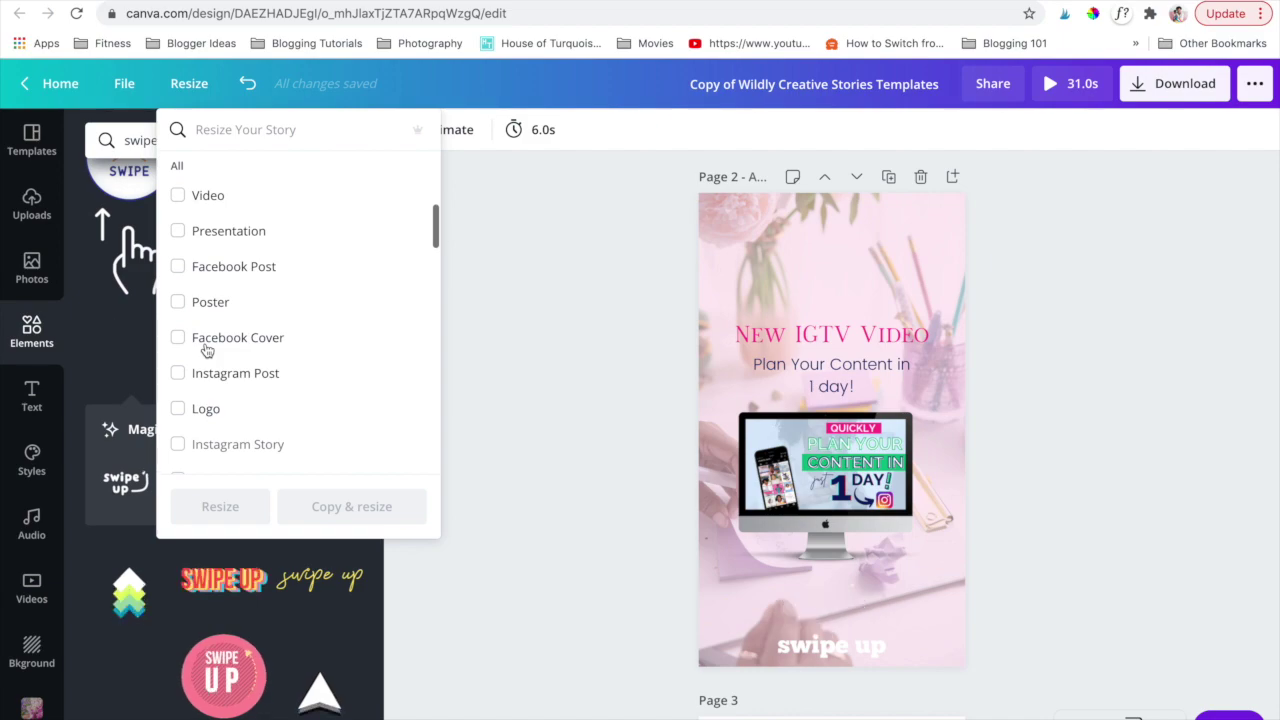
scroll(206, 349, down, 2)
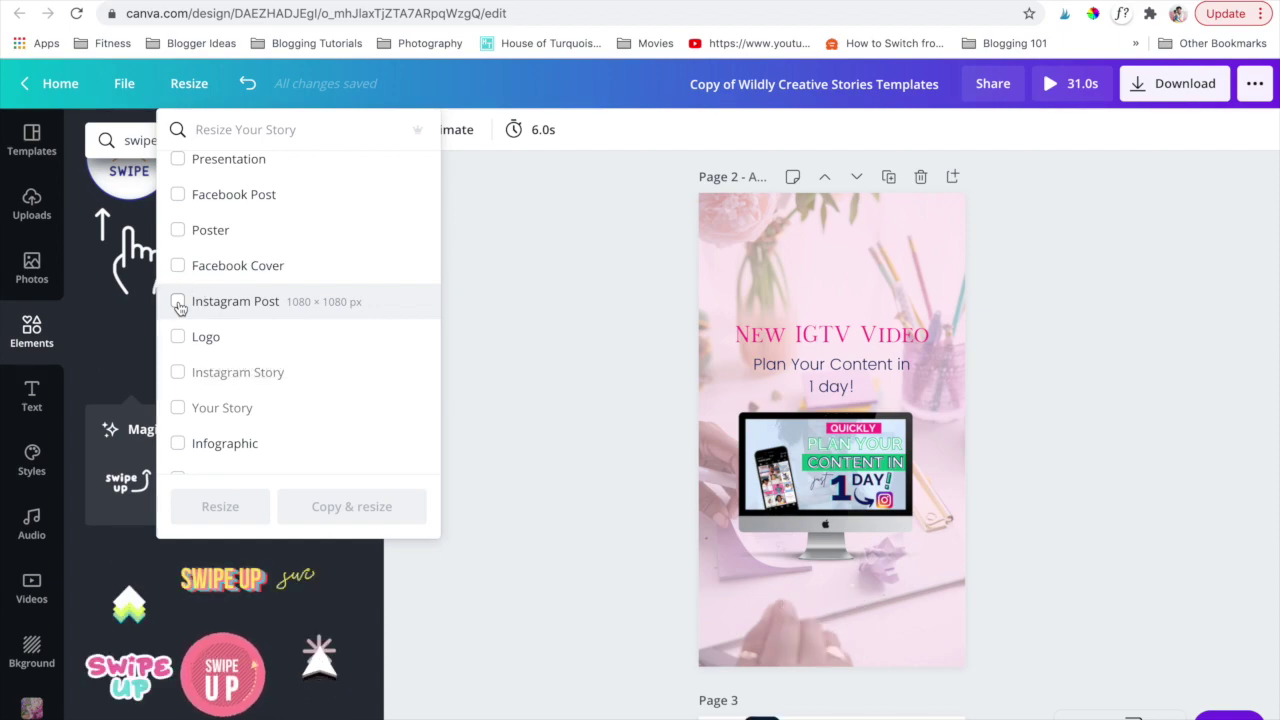
click(179, 303)
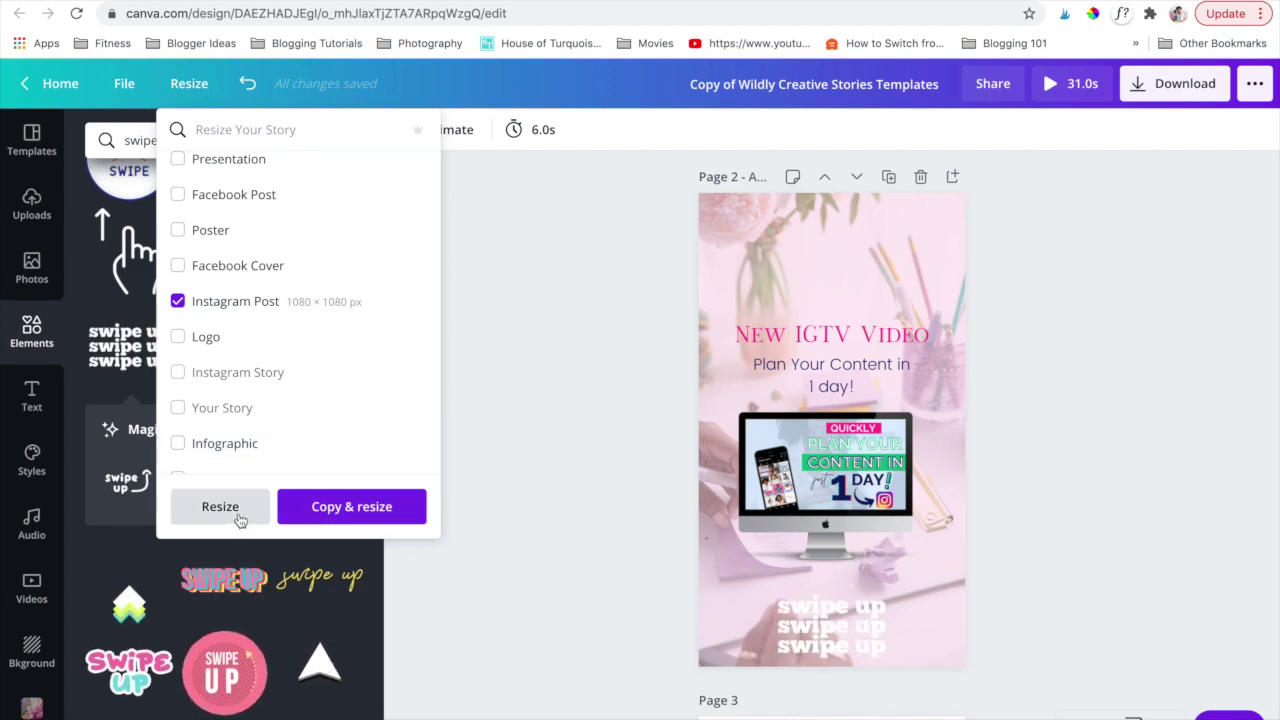
click(332, 510)
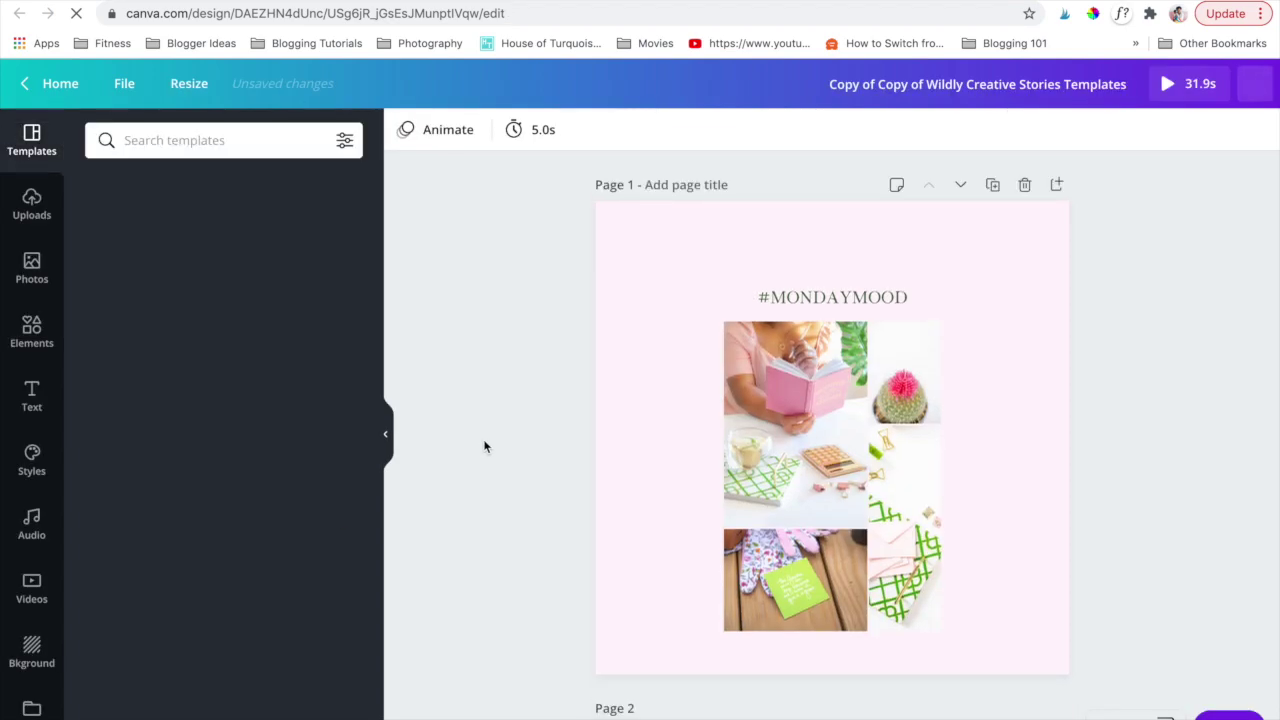
Enlarge the title, subtitle and monitor image together and centre them on the page.
scroll(560, 438, down, 5)
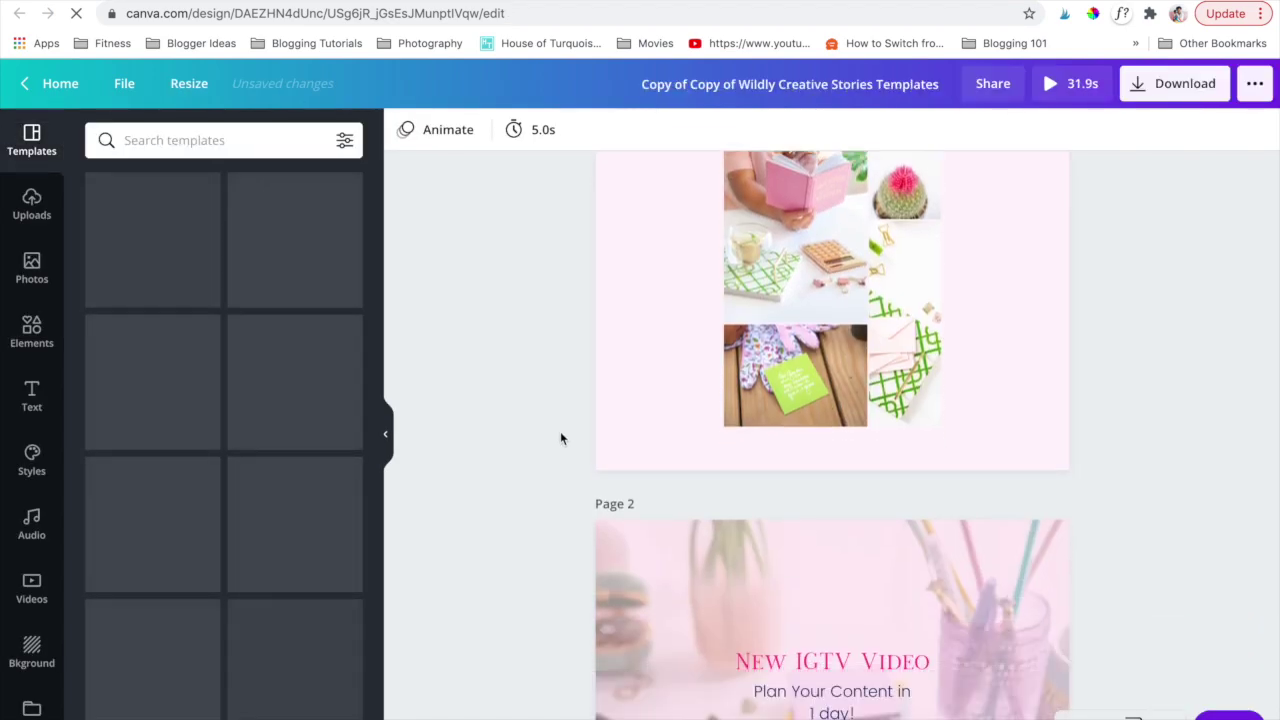
scroll(560, 438, down, 2)
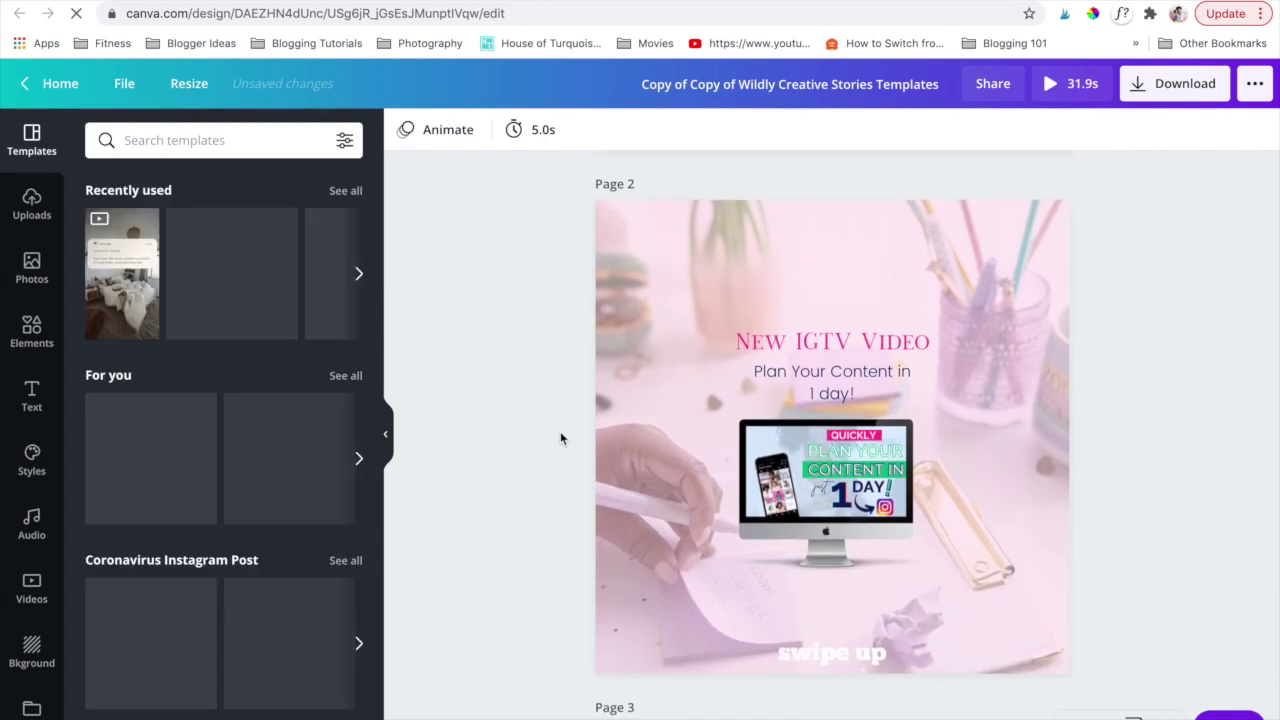
drag(545, 332, 887, 510)
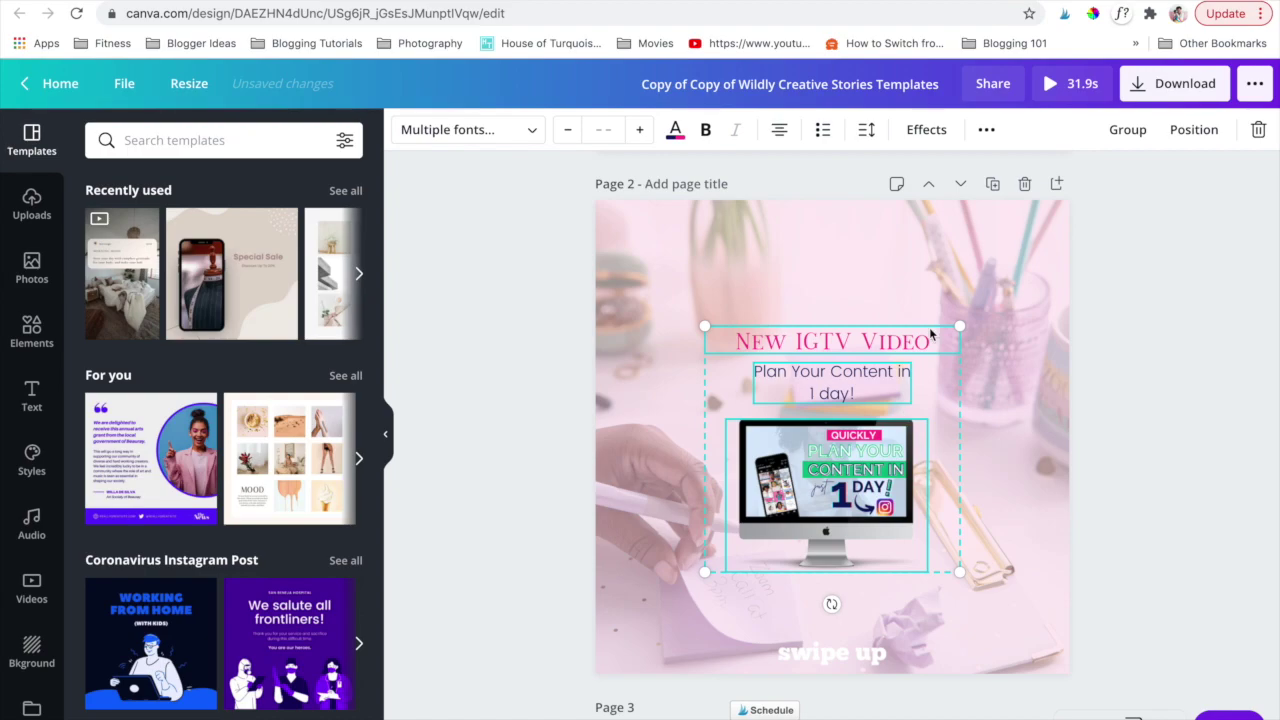
drag(1007, 299, 1140, 258)
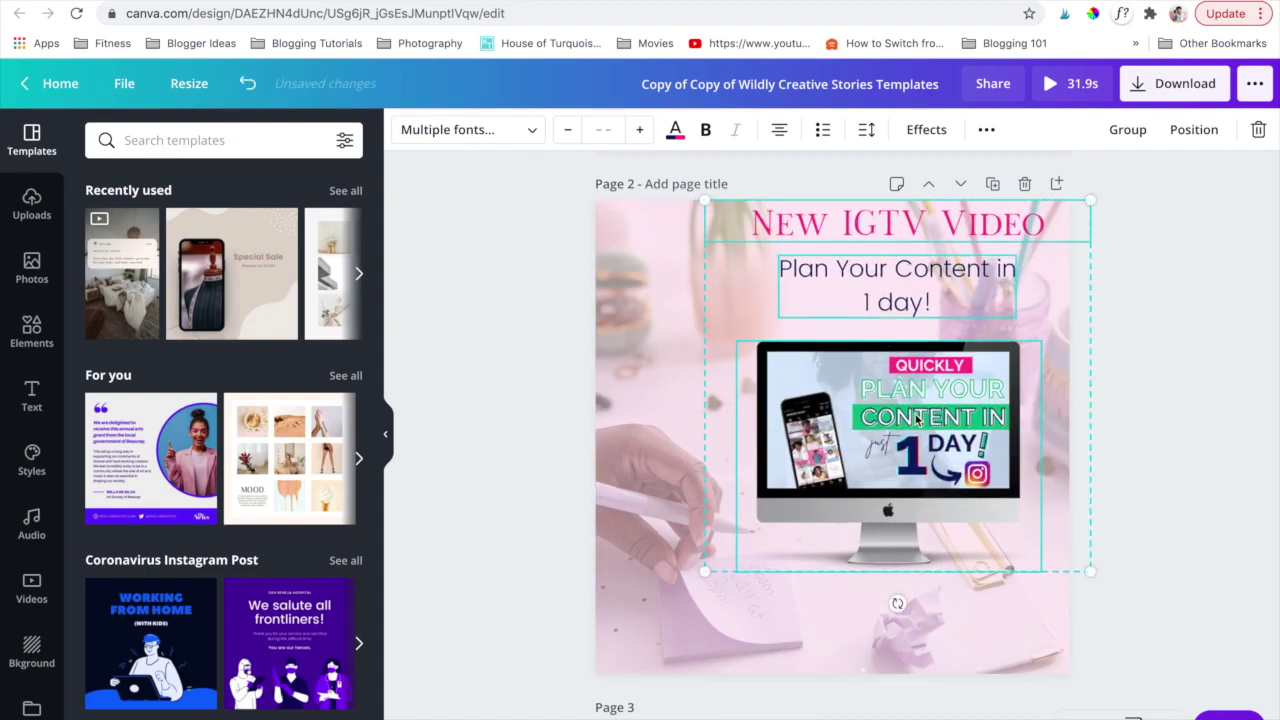
drag(898, 416, 835, 453)
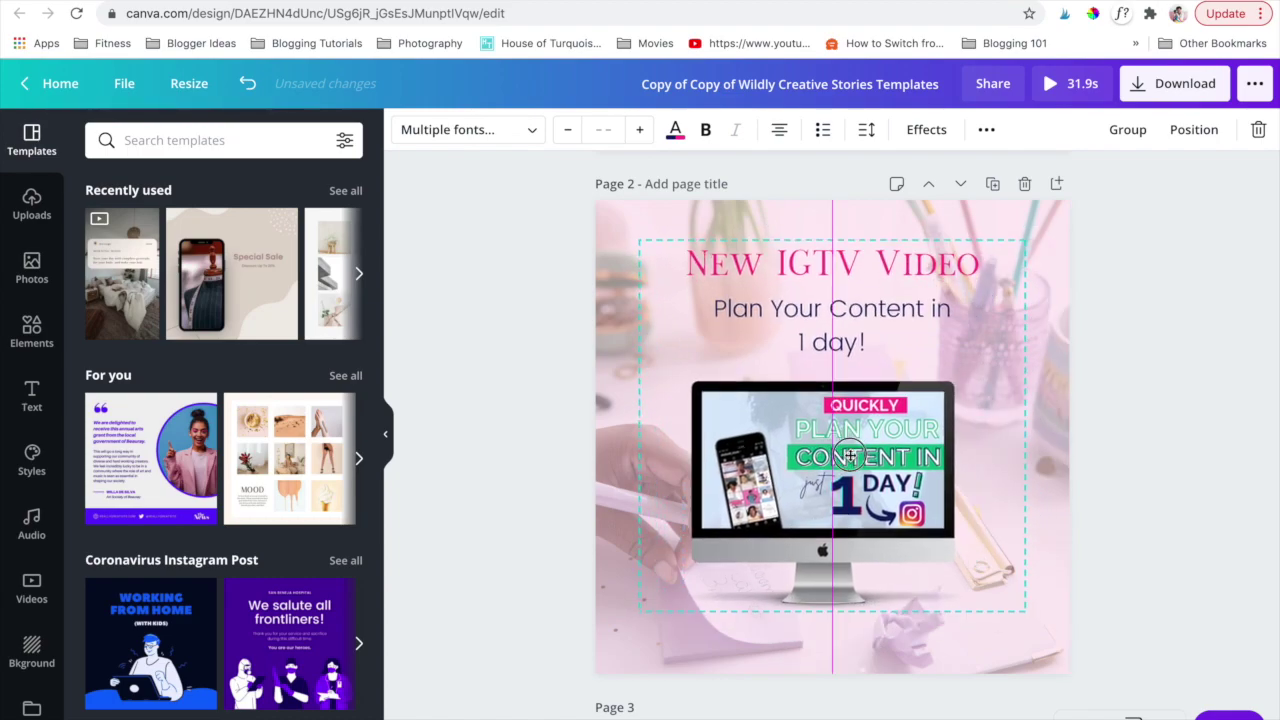
click(1123, 497)
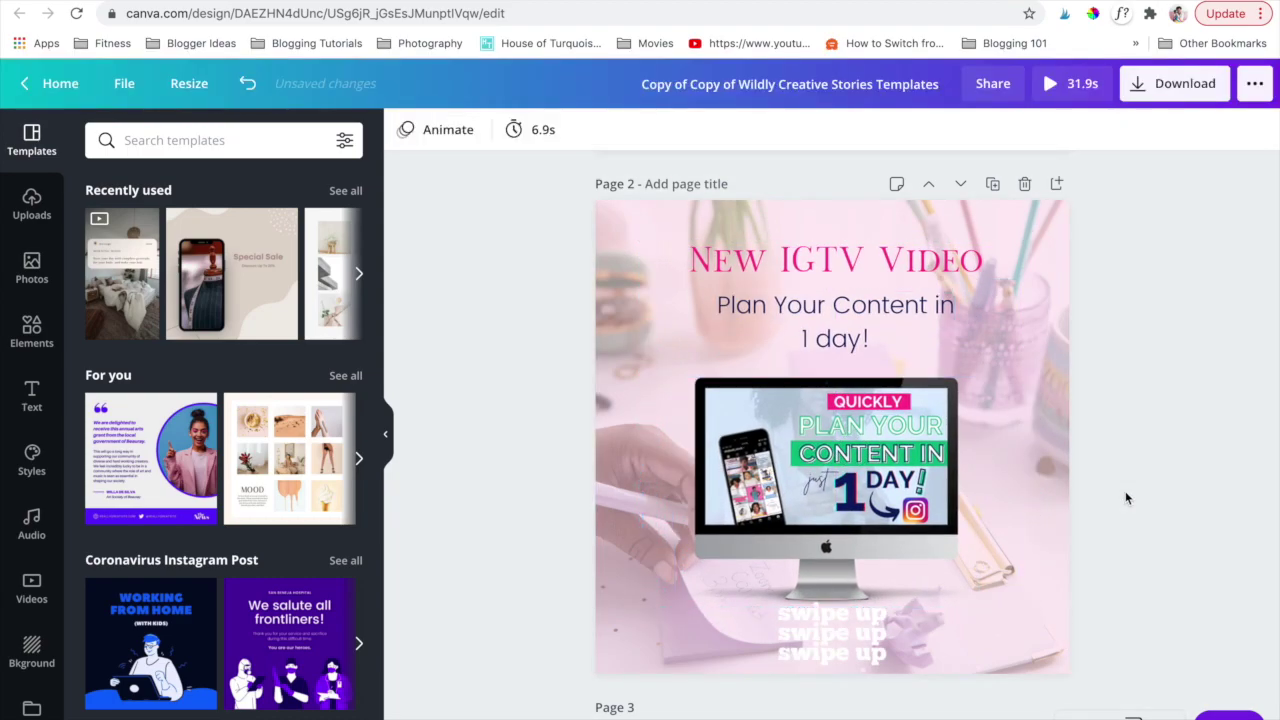
Delete the swipe up graphic from the square post.
click(828, 640)
key(Delete)
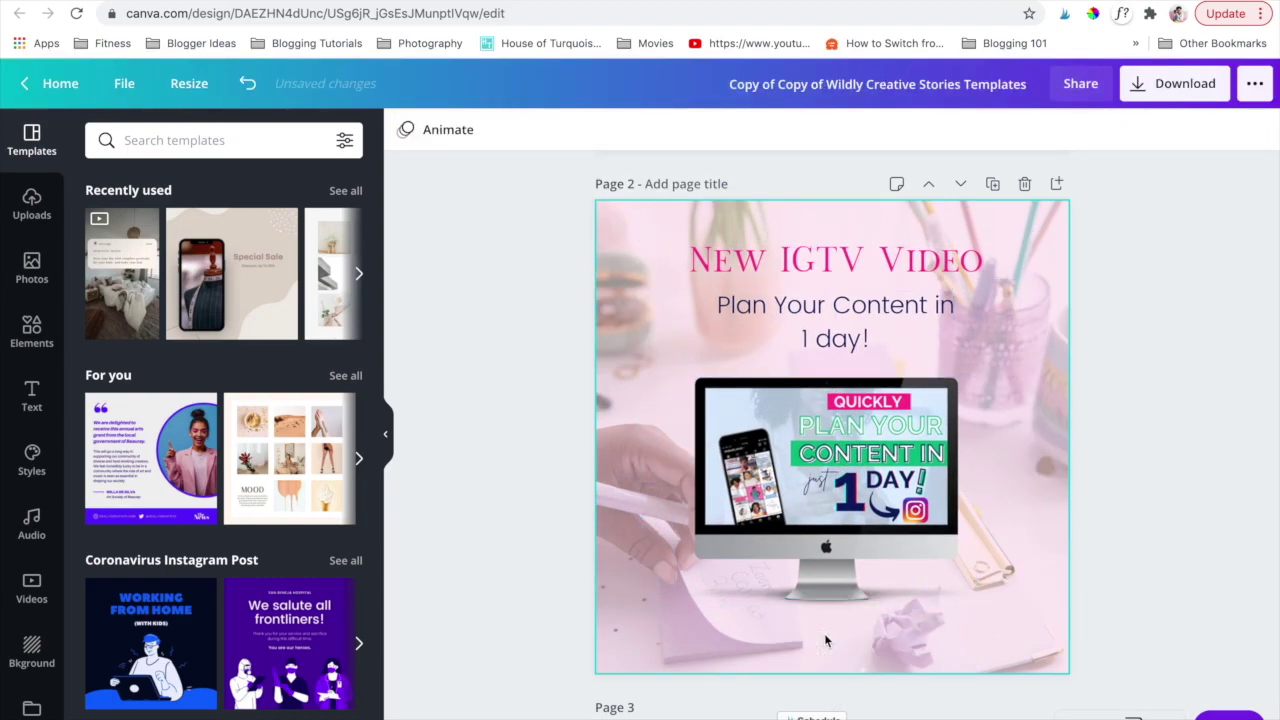
drag(1163, 527, 824, 264)
click(535, 485)
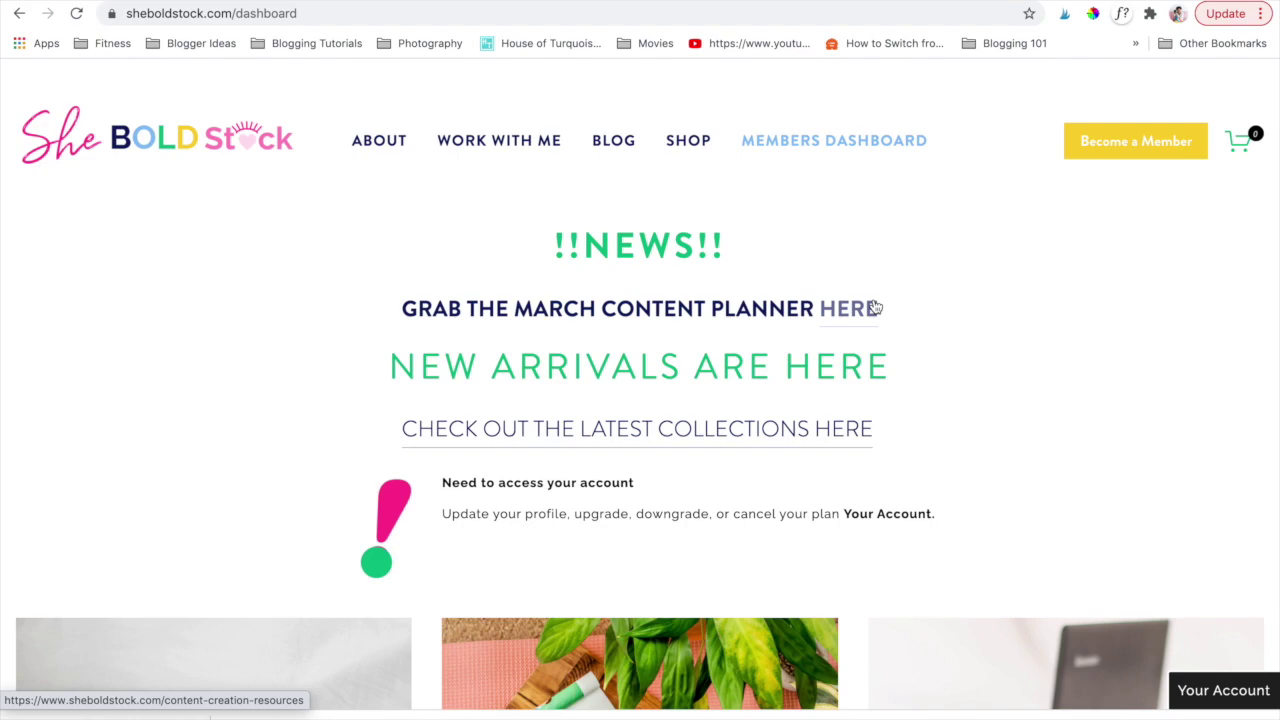
scroll(875, 307, down, 1)
scroll(876, 306, down, 4)
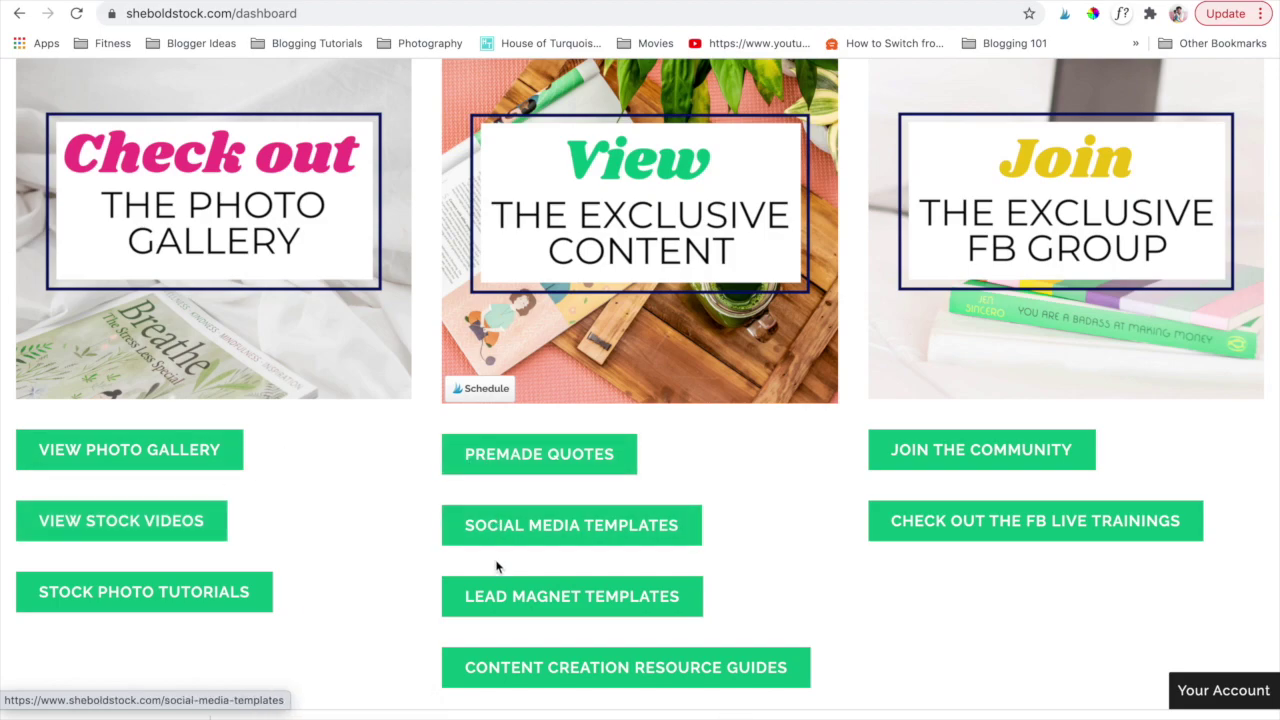
scroll(520, 470, up, 6)
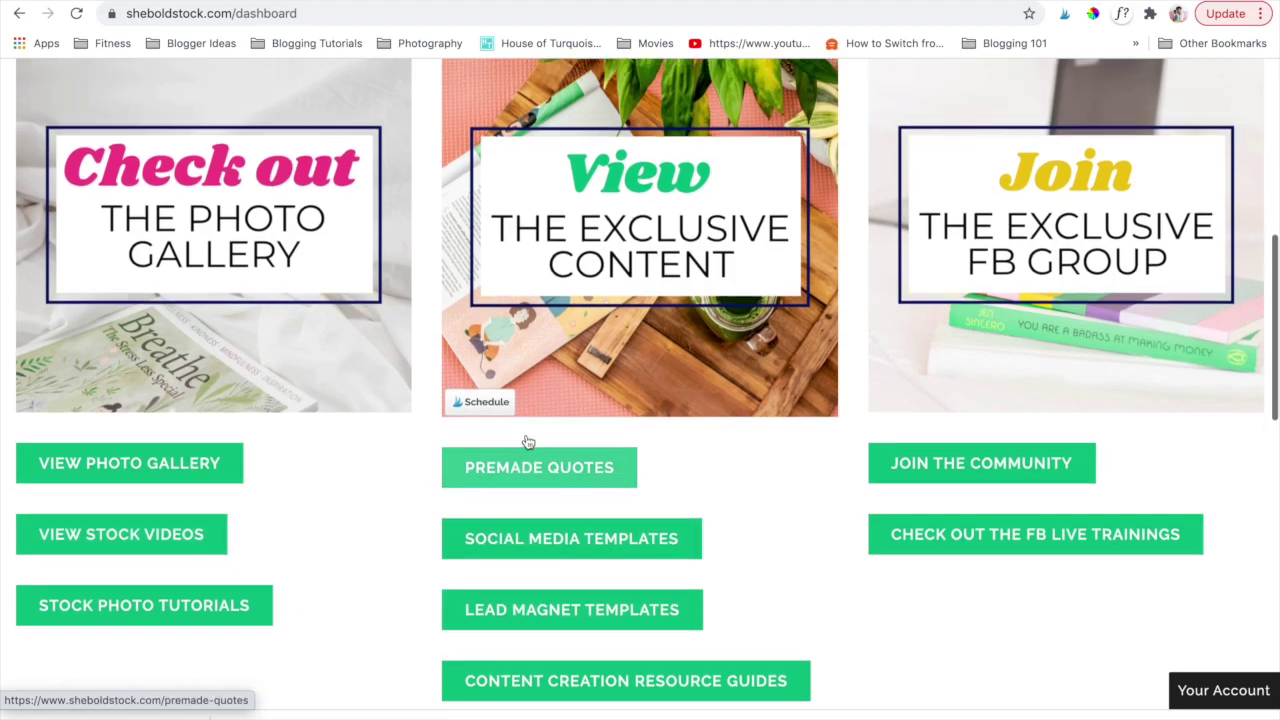
scroll(536, 397, up, 2)
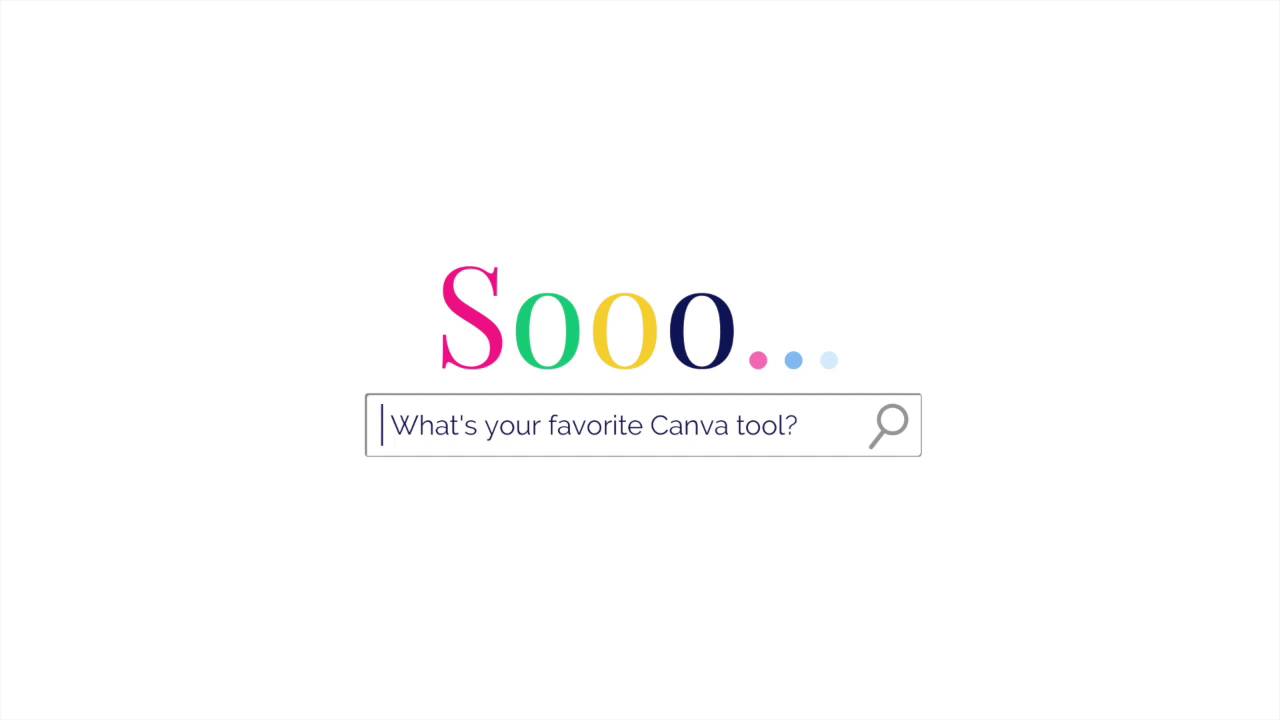